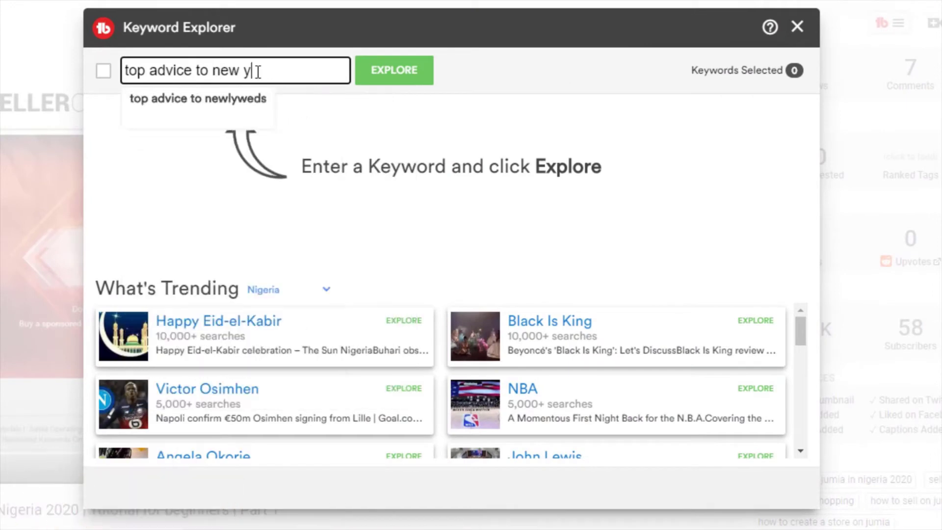
# Explore the keyword "top advice to new youtubers creating a channel in 2020"
pyautogui.write('a channel in 2020')
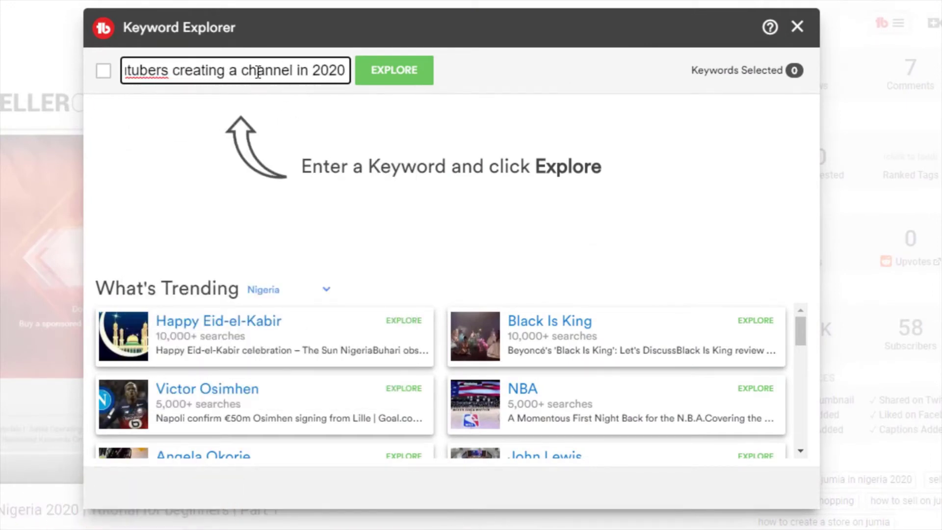
pyautogui.press('Return')
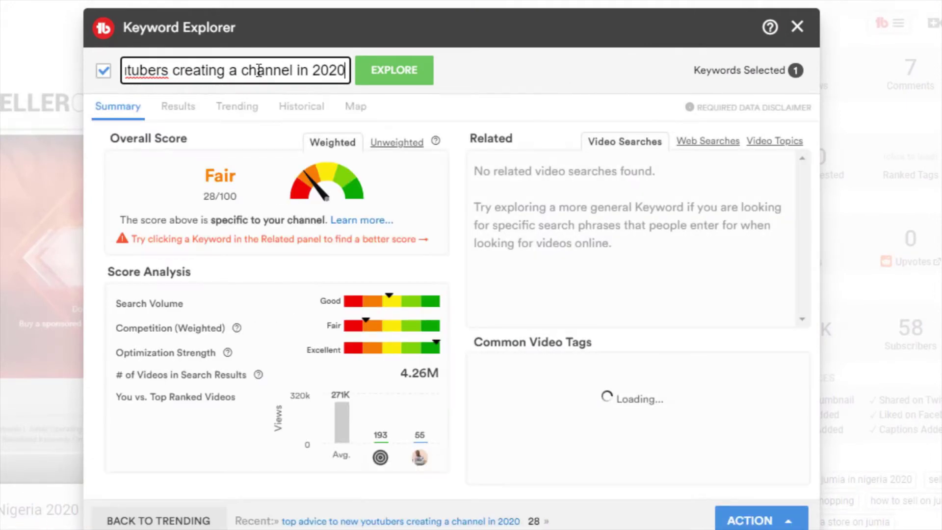
# Replace the keyword with "tips for new youtubers in 2020" and explore it
pyautogui.hotkey('ctrl', 'a')
pyautogui.write('tips for new ')
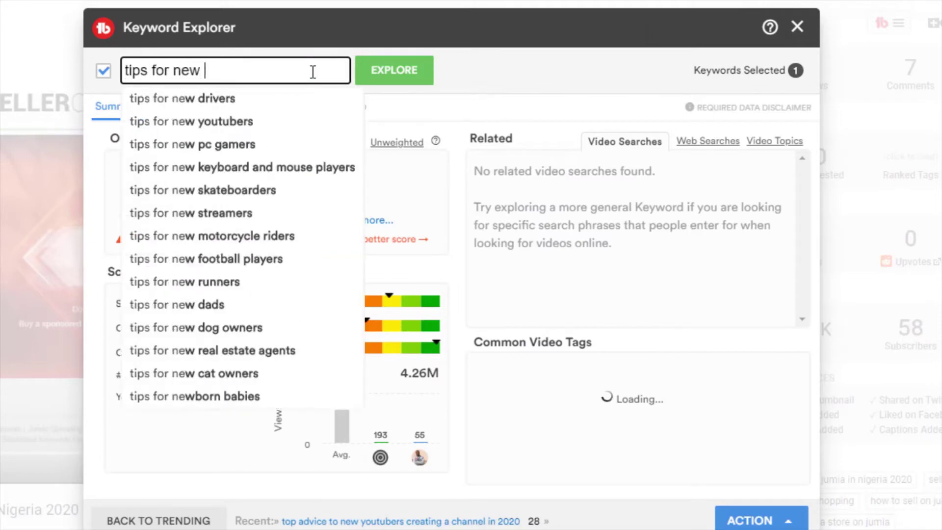
pyautogui.write('youtubers in 2020')
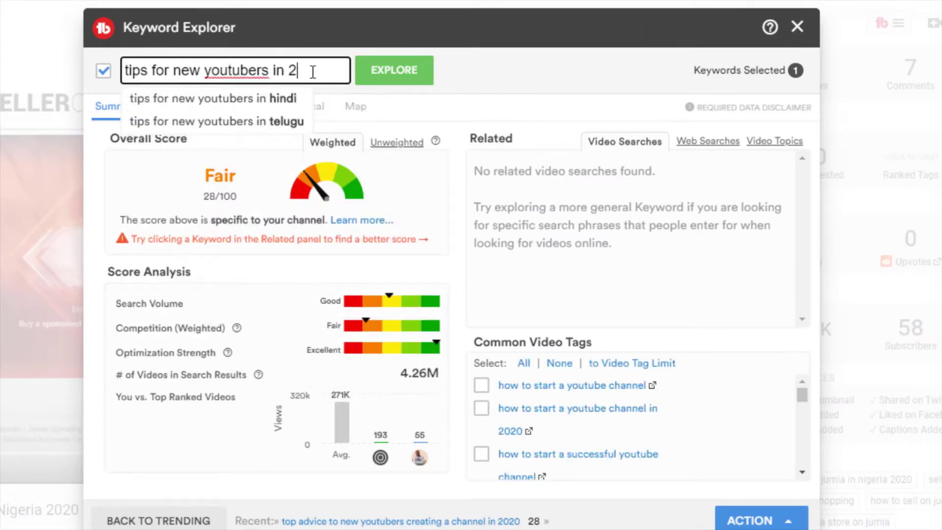
pyautogui.press('Return')
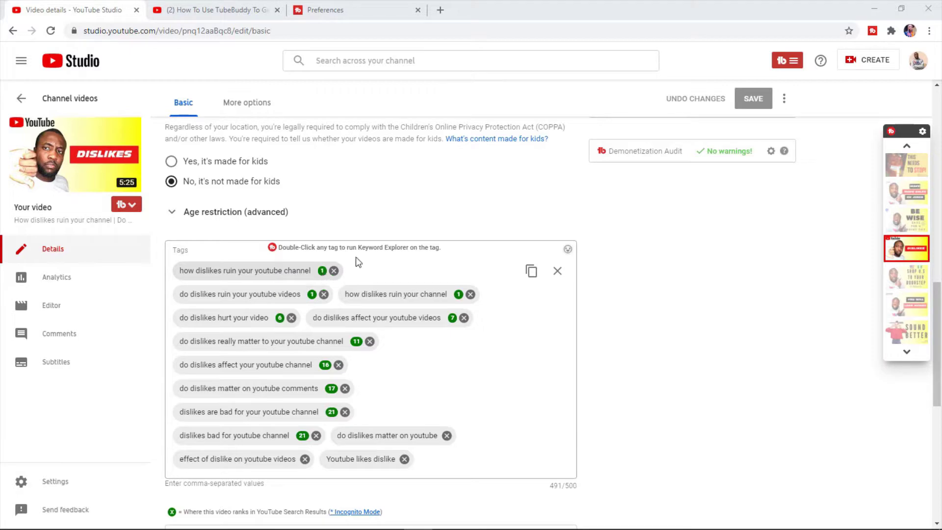
# Review the title of the dislikes video on its details page, highlighting the "How dislikes ruin your channel" phrase
pyautogui.scroll(10, 379, 248)
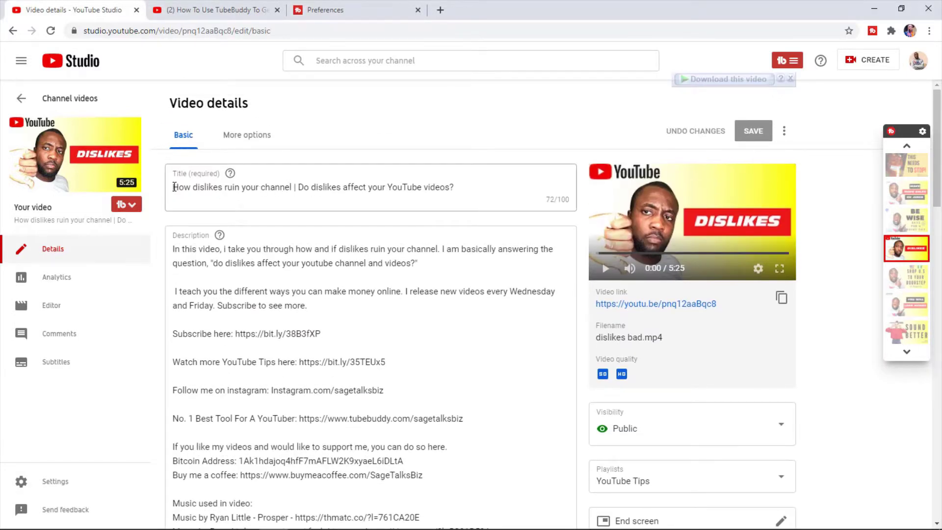
pyautogui.moveTo(173, 187); pyautogui.dragTo(292, 188)
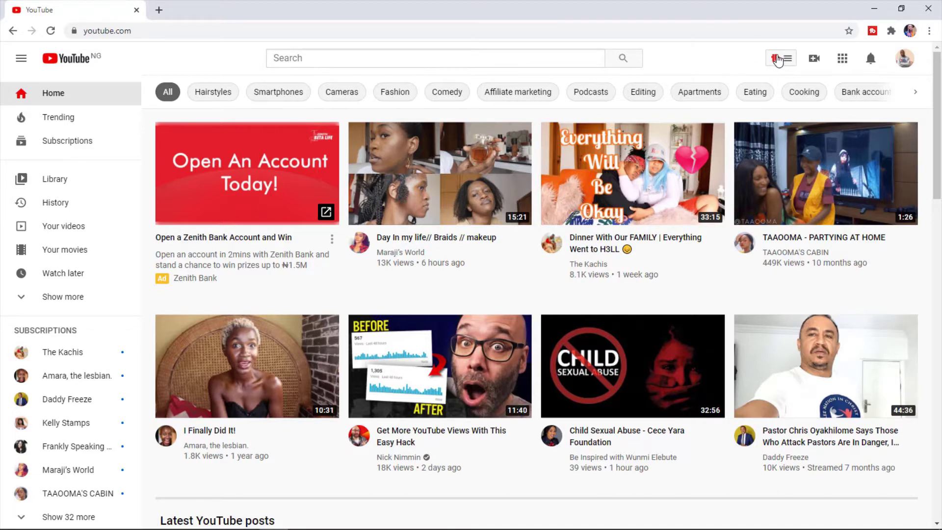
# Launch TubeBuddy's Keyword Explorer from the YouTube home page and explore the keyword "tubebuddy tutorial"
pyautogui.click(777, 61)
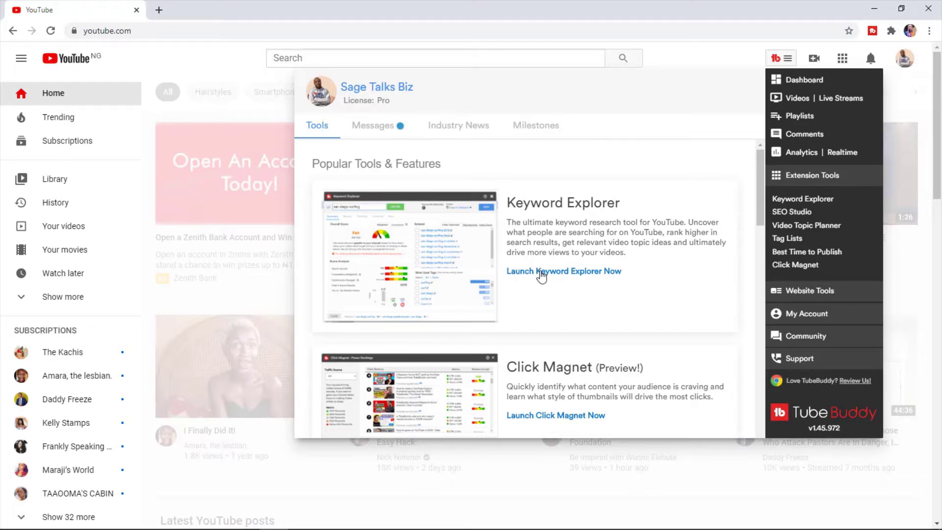
pyautogui.click(589, 276)
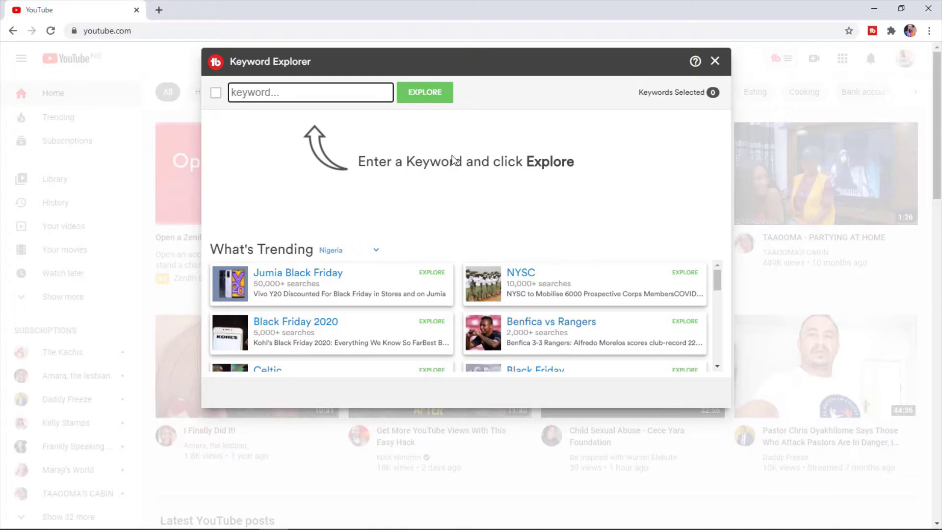
pyautogui.write('tubebuddy to')
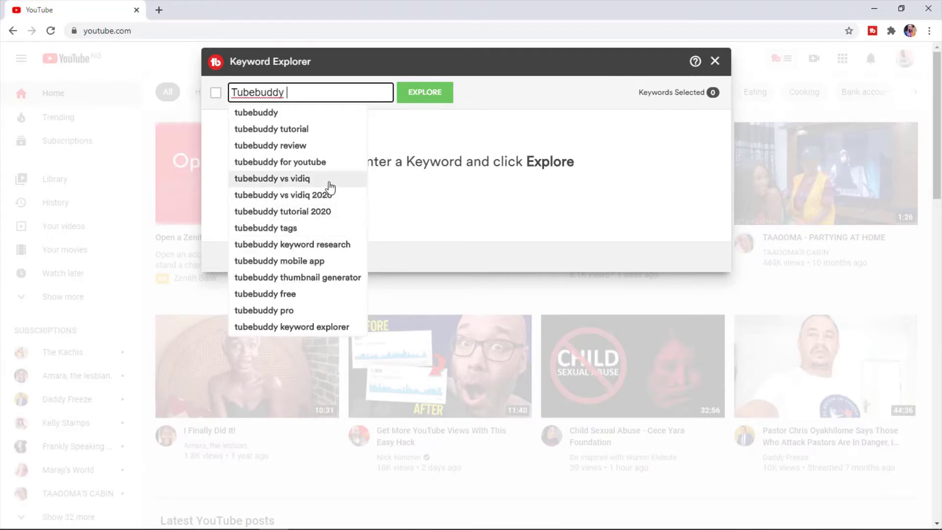
pyautogui.write('tutorial')
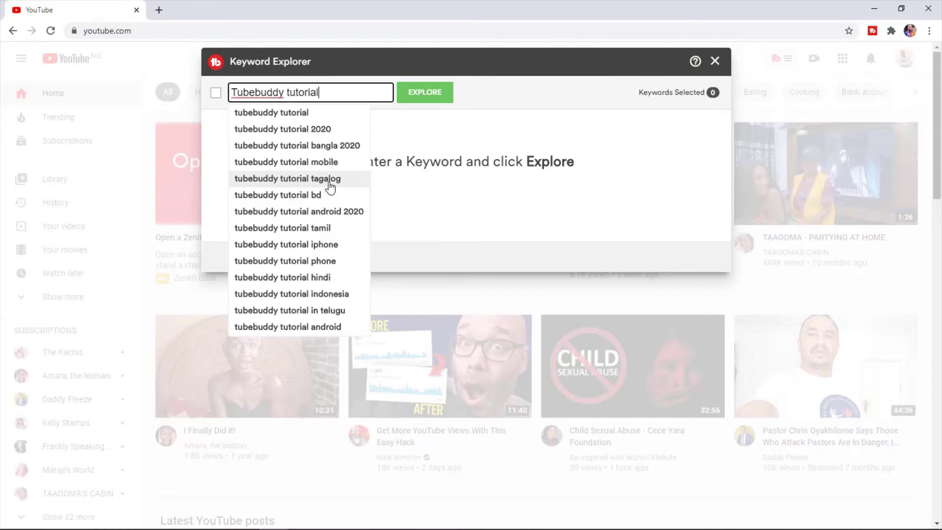
pyautogui.press('Return')
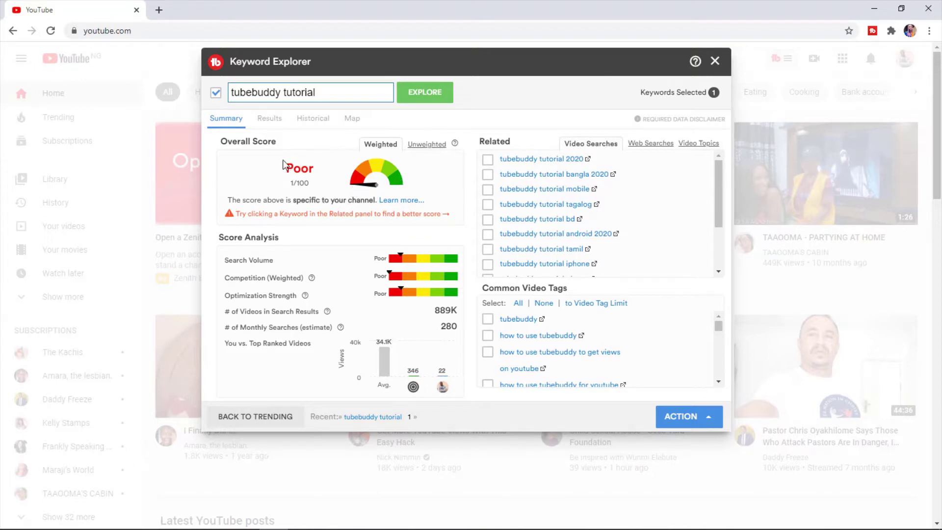
pyautogui.moveTo(232, 91); pyautogui.dragTo(338, 90)
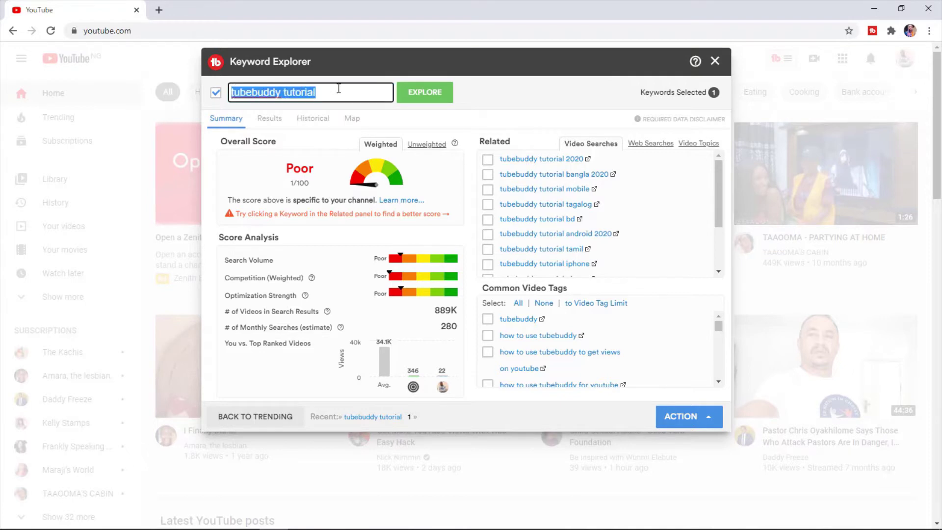
pyautogui.click(336, 92)
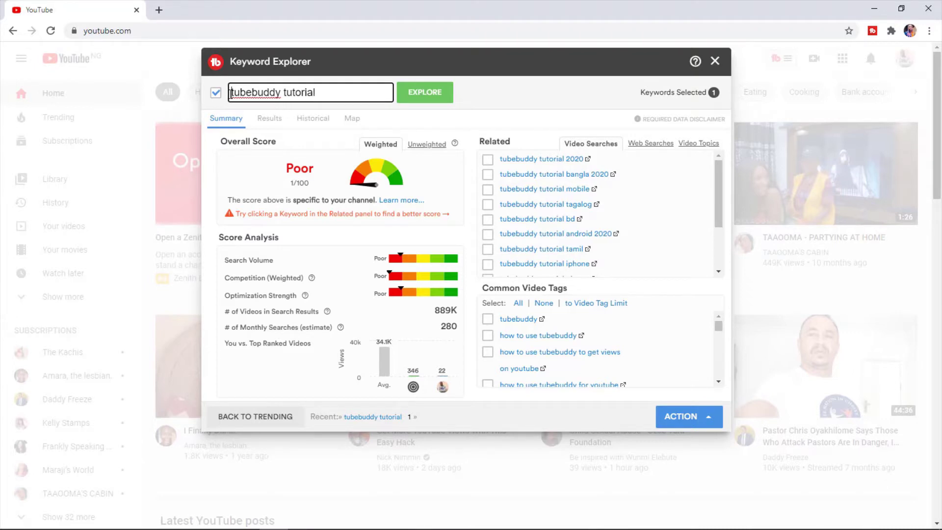
pyautogui.moveTo(232, 93)
pyautogui.mouseDown()
pyautogui.moveTo(327, 91)
pyautogui.moveTo(230, 92)
pyautogui.moveTo(246, 92)
pyautogui.mouseUp()
pyautogui.click(328, 92)
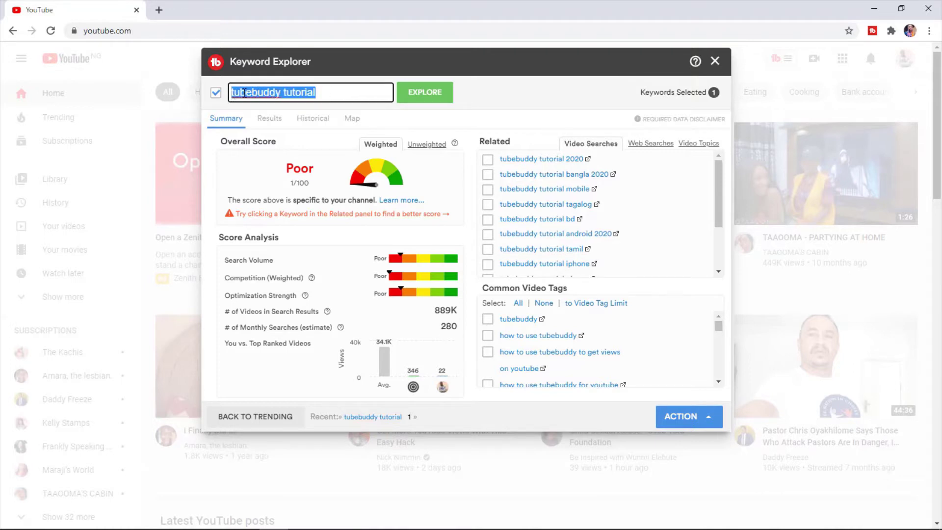
pyautogui.click(246, 92)
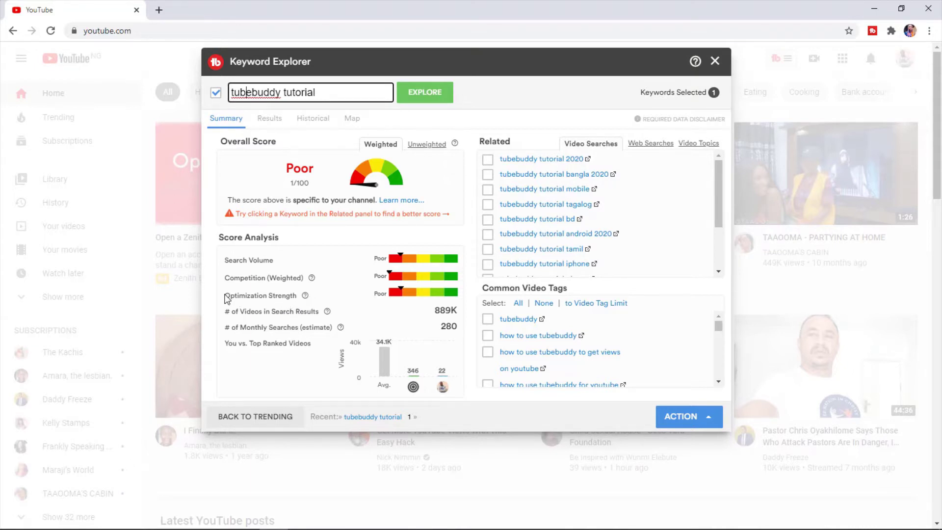
# Examine the Optimization Strength and weighted Competition ratings in the score analysis, including their help explanations
pyautogui.moveTo(226, 294); pyautogui.dragTo(290, 298)
pyautogui.click(291, 297)
pyautogui.moveTo(257, 96); pyautogui.dragTo(342, 93)
pyautogui.click(343, 94)
pyautogui.moveTo(305, 296)
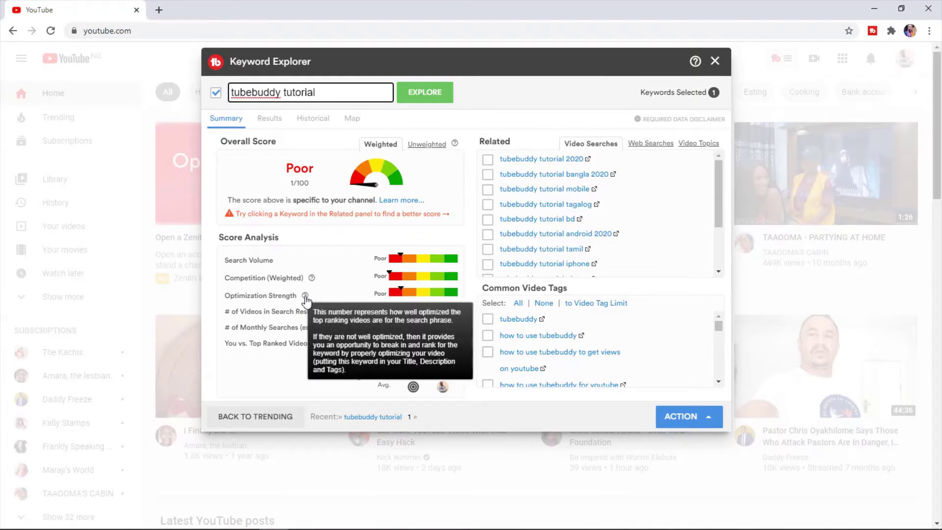
pyautogui.moveTo(311, 280)
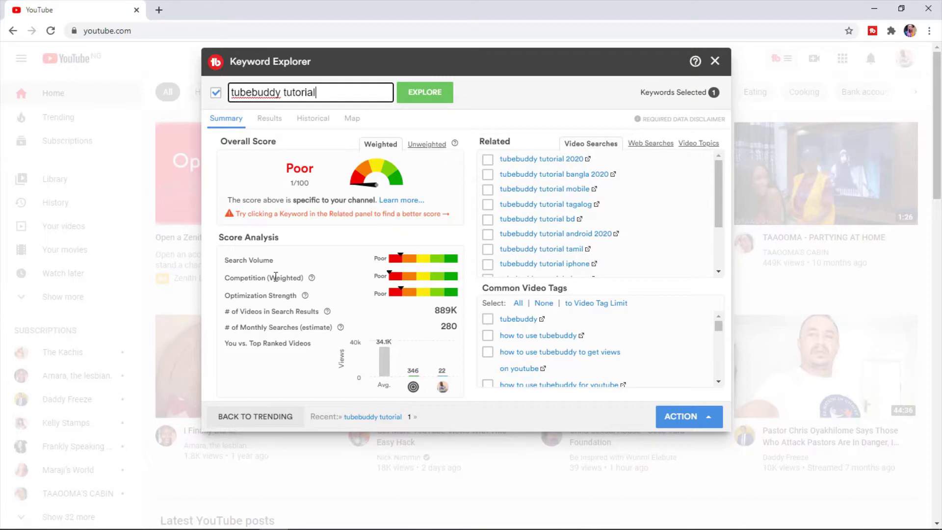
pyautogui.moveTo(269, 278); pyautogui.dragTo(300, 276)
pyautogui.click(298, 280)
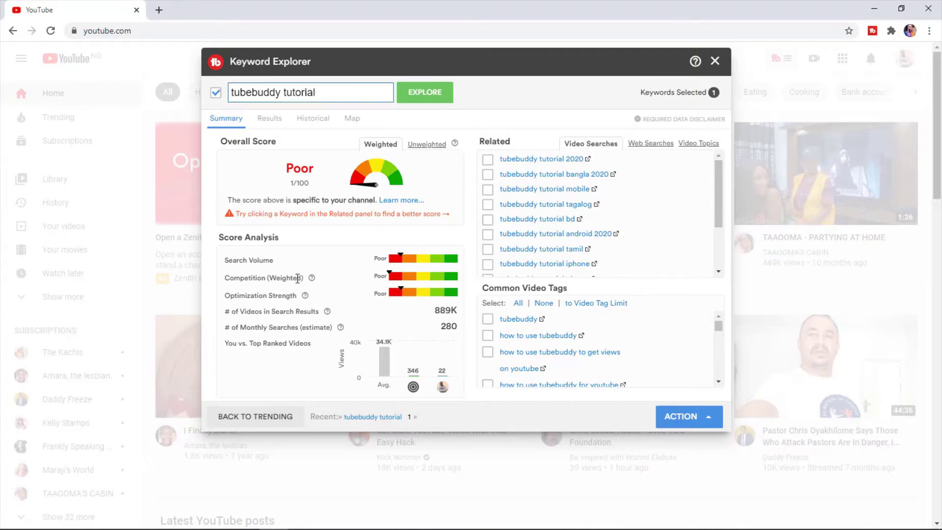
# Check the keyword's weighted overall score and switch the summary to the unweighted score
pyautogui.click(418, 148)
pyautogui.click(386, 146)
pyautogui.moveTo(291, 187); pyautogui.dragTo(354, 194)
pyautogui.click(421, 151)
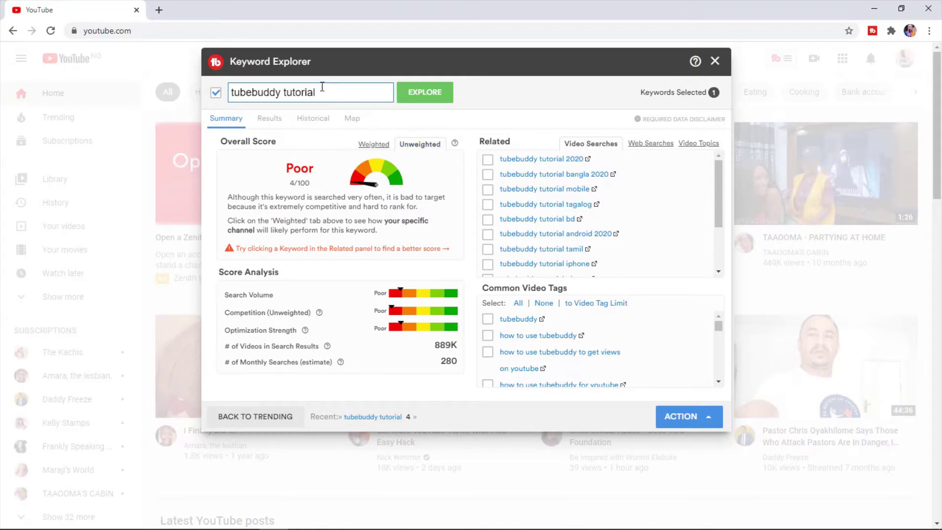
pyautogui.moveTo(322, 93); pyautogui.dragTo(231, 93)
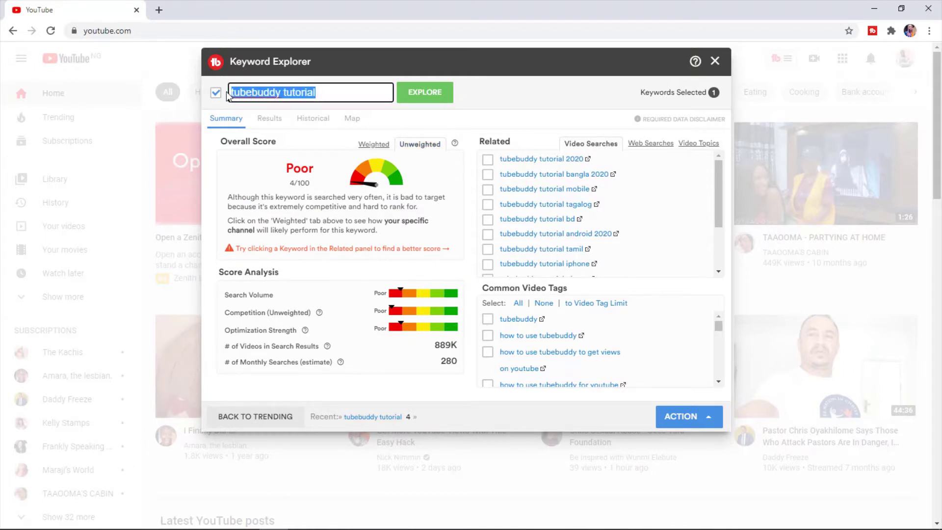
pyautogui.click(241, 93)
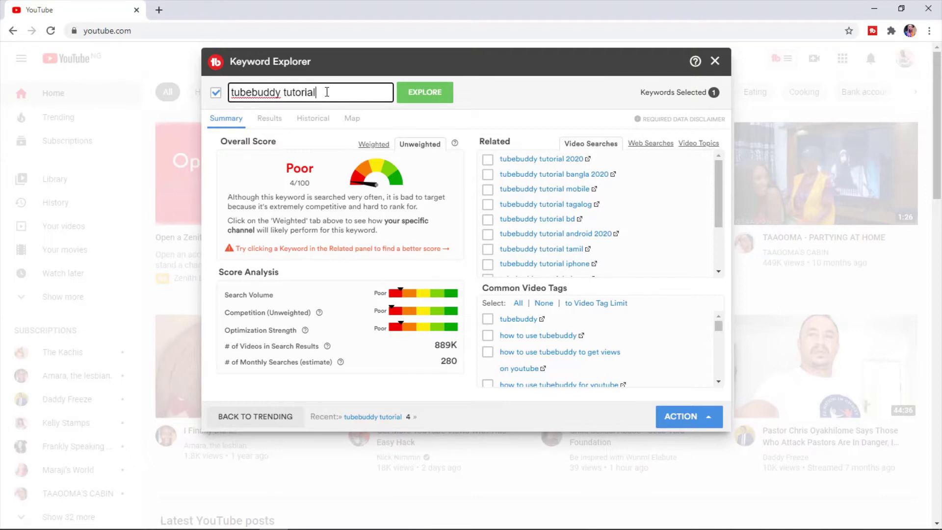
pyautogui.moveTo(326, 93); pyautogui.dragTo(229, 102)
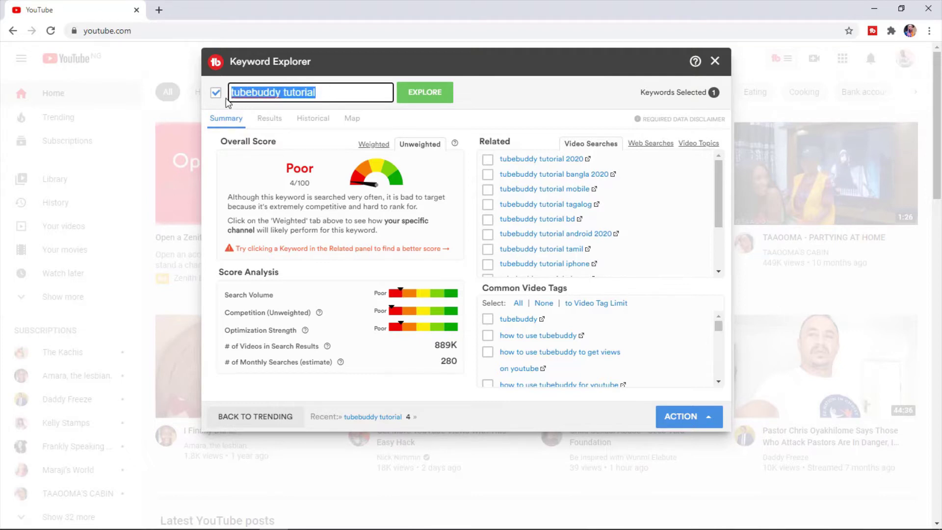
pyautogui.click(268, 93)
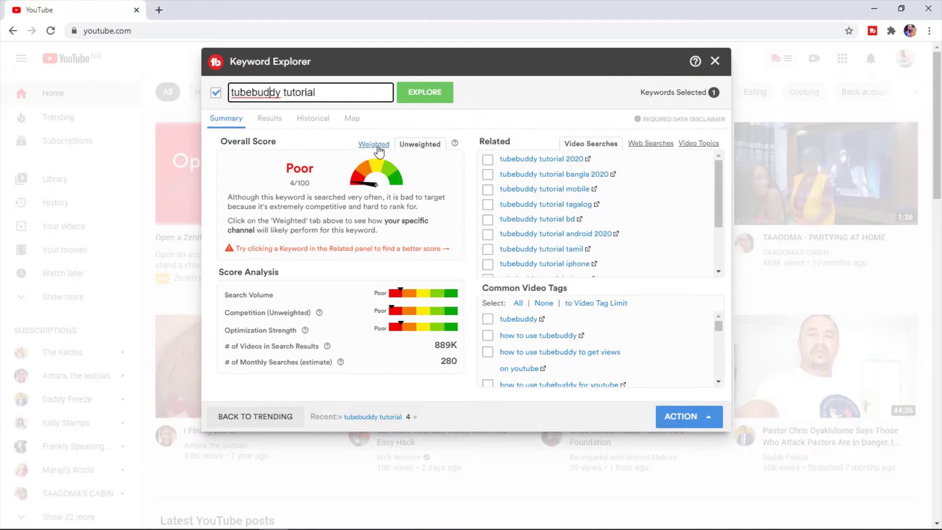
# Compare the weighted and unweighted overall scores for the keyword, finishing on the weighted score
pyautogui.click(380, 146)
pyautogui.click(426, 145)
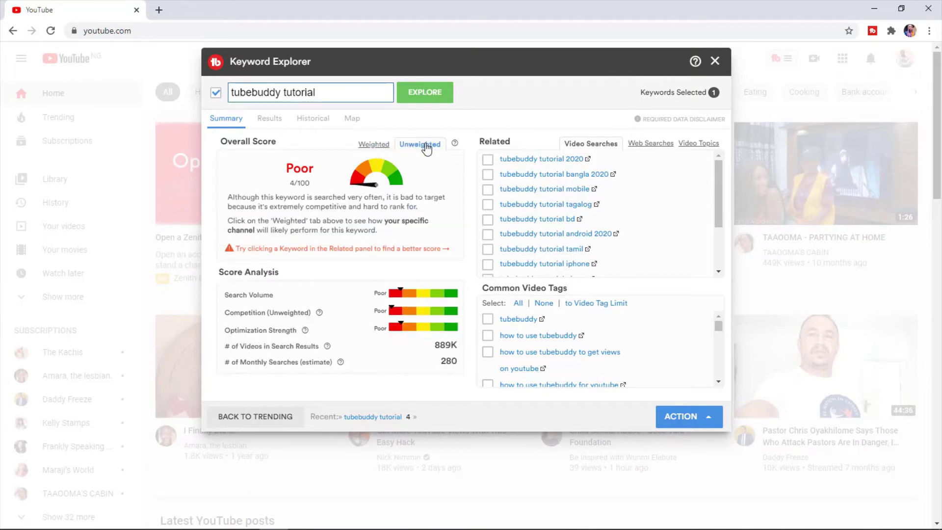
pyautogui.click(374, 145)
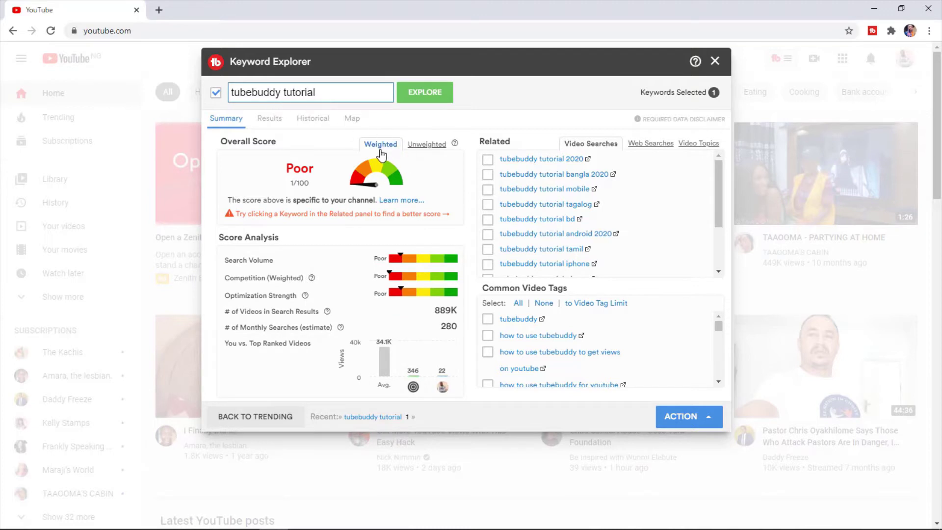
pyautogui.click(415, 146)
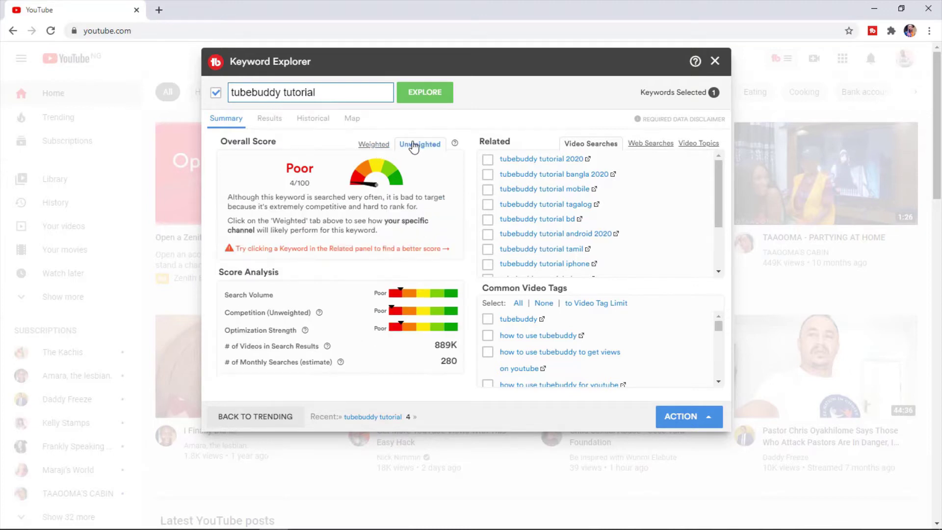
pyautogui.doubleClick(376, 145)
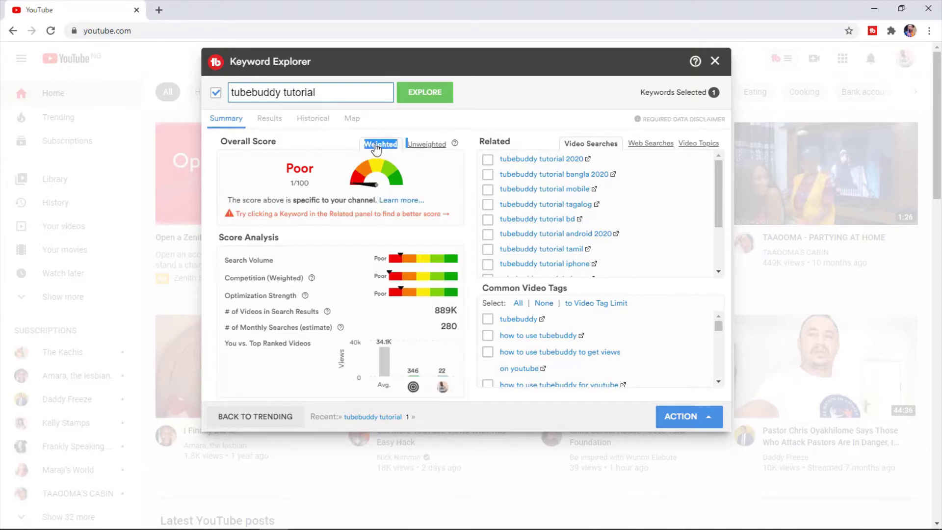
pyautogui.click(376, 147)
# Examine the keyword's number of videos in search results, estimated monthly searches and search volume rating
pyautogui.moveTo(235, 96); pyautogui.dragTo(353, 96)
pyautogui.click(352, 95)
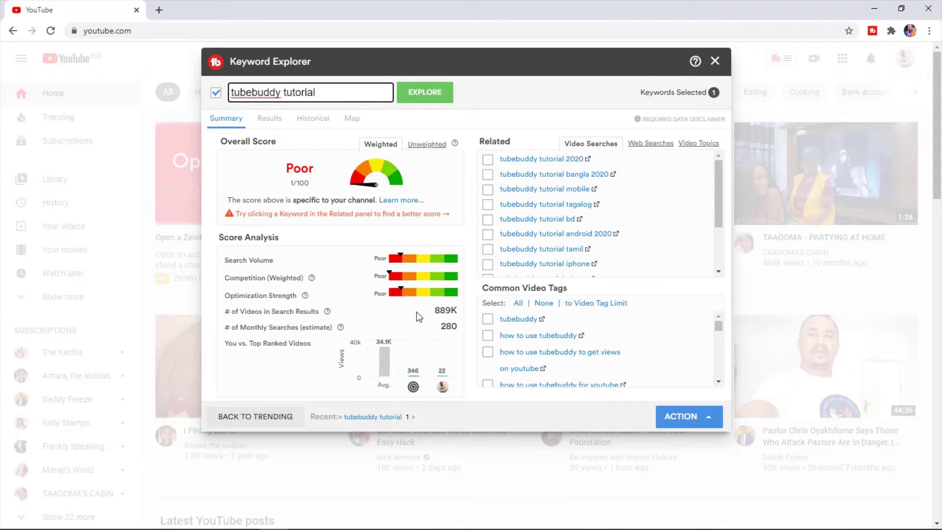
pyautogui.moveTo(436, 310); pyautogui.dragTo(452, 313)
pyautogui.click(451, 313)
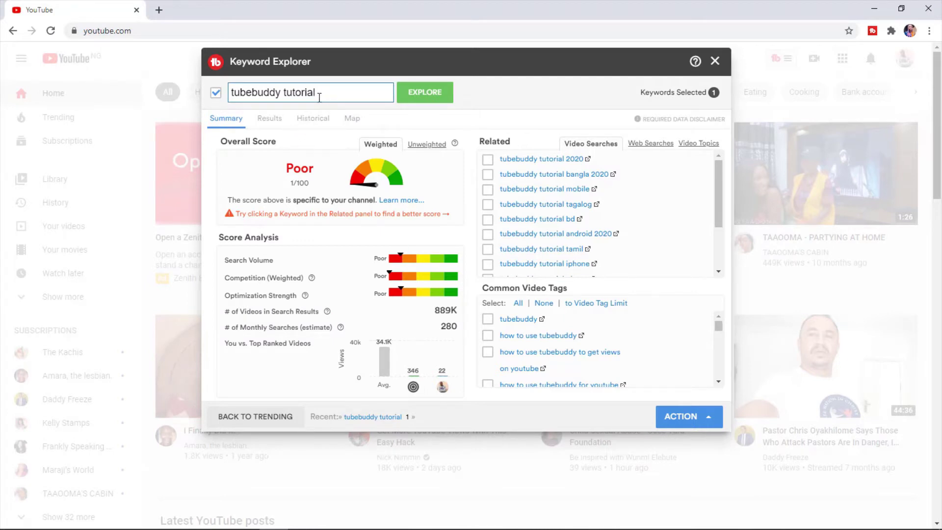
pyautogui.moveTo(321, 93); pyautogui.dragTo(236, 118)
pyautogui.click(253, 93)
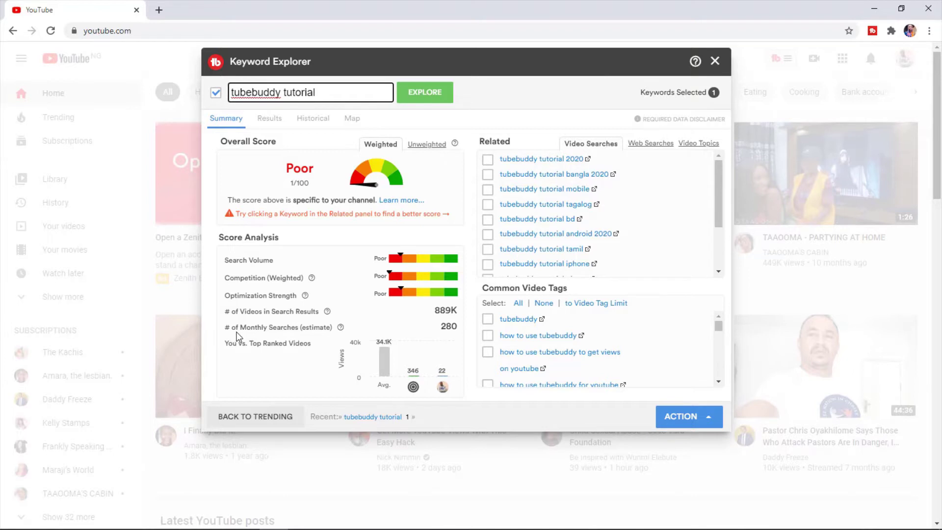
pyautogui.tripleClick(447, 328)
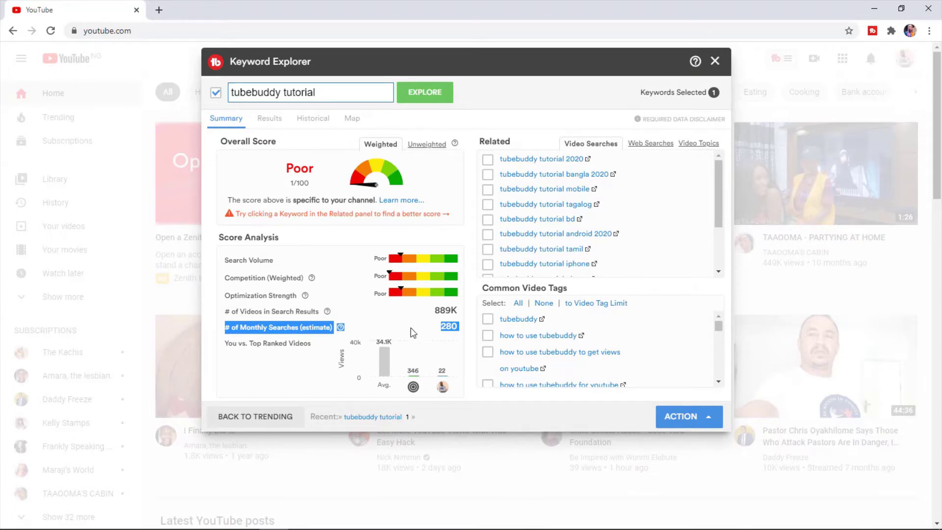
pyautogui.click(453, 331)
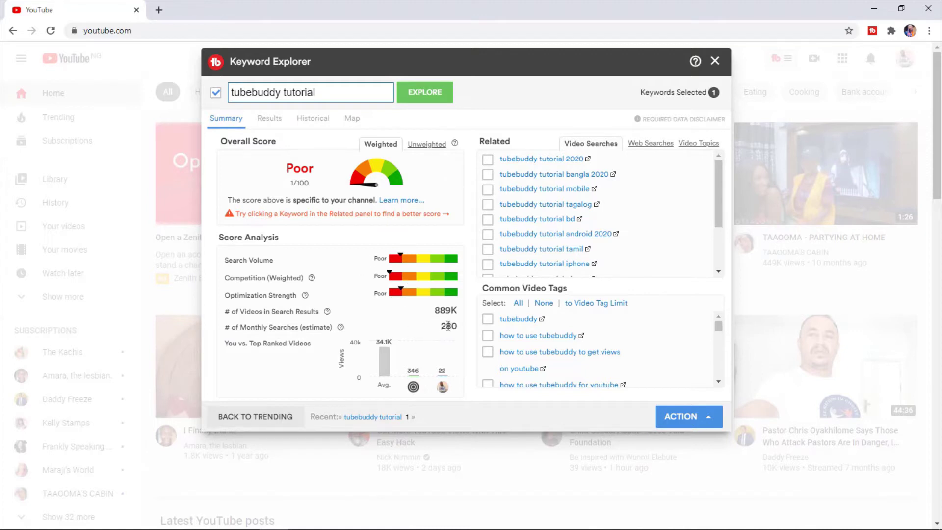
pyautogui.moveTo(253, 259); pyautogui.dragTo(285, 264)
pyautogui.doubleClick(381, 259)
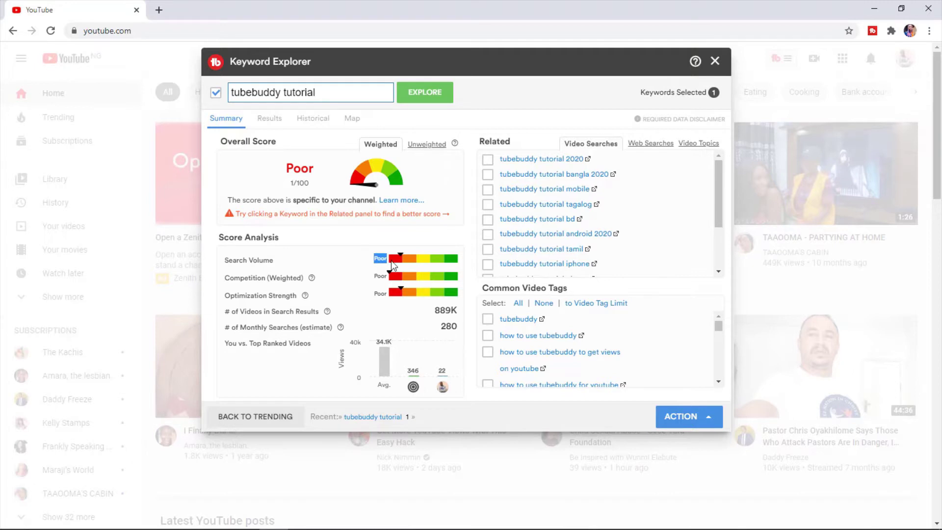
pyautogui.click(445, 328)
pyautogui.moveTo(318, 93); pyautogui.dragTo(235, 92)
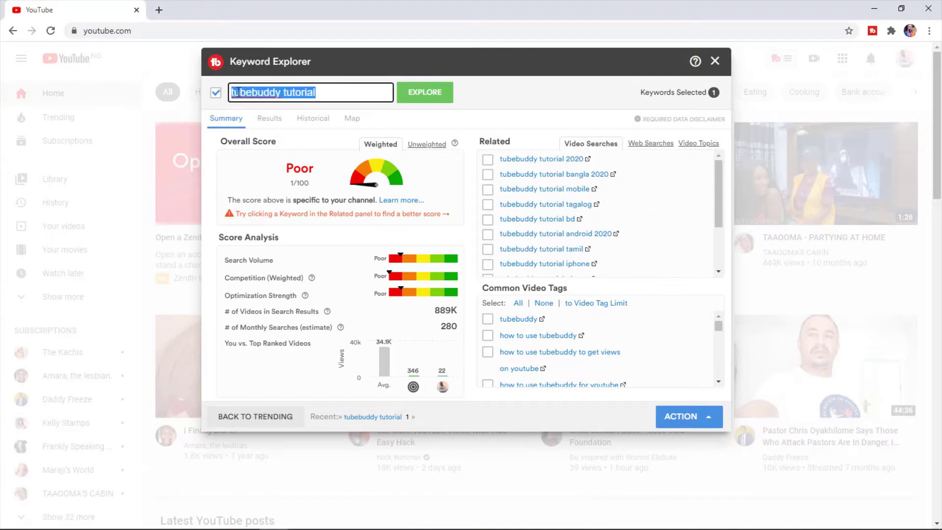
# Review the related video searches, web searches and video topics suggested for the keyword "tubebuddy tutorial"
pyautogui.click(322, 100)
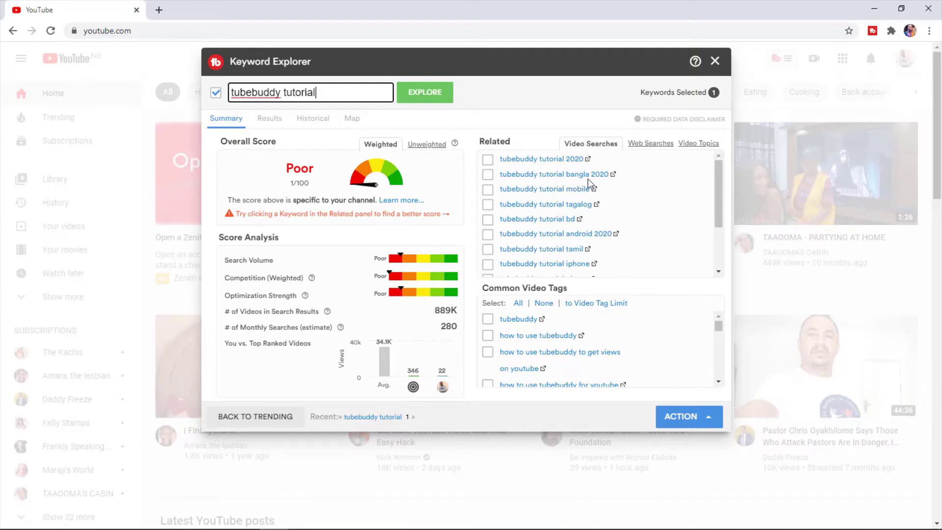
pyautogui.scroll(-4, 606, 219)
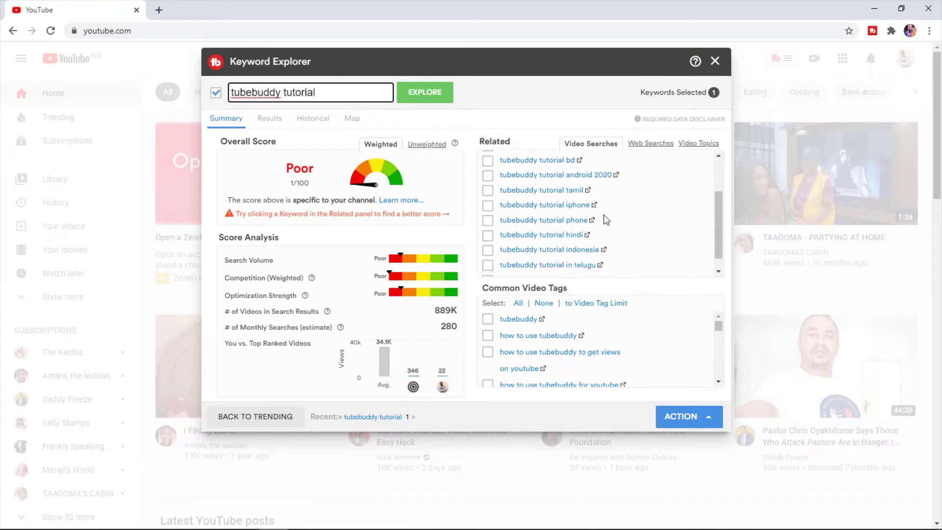
pyautogui.scroll(5, 603, 219)
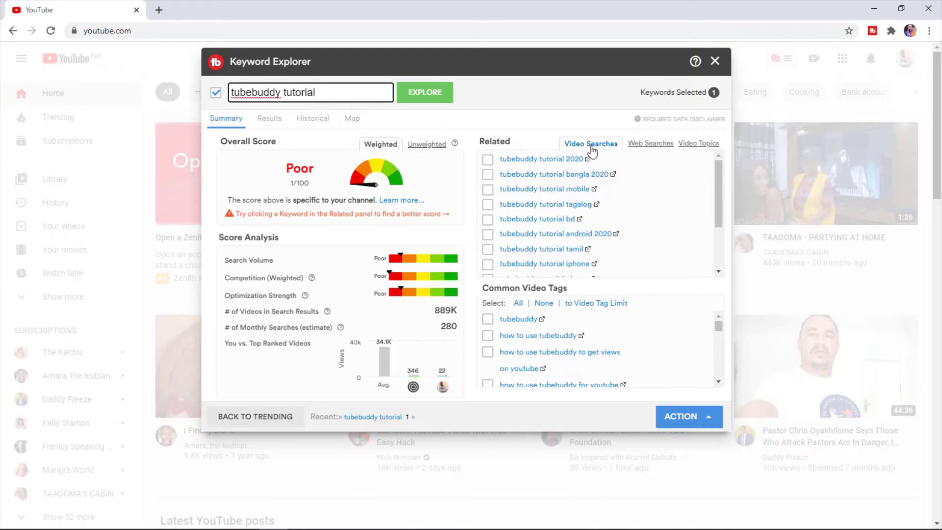
pyautogui.click(645, 145)
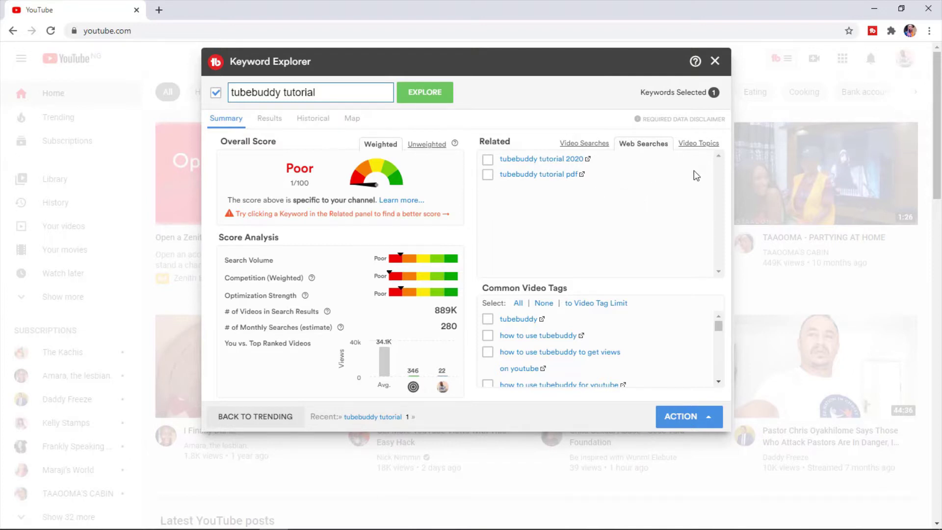
pyautogui.click(697, 145)
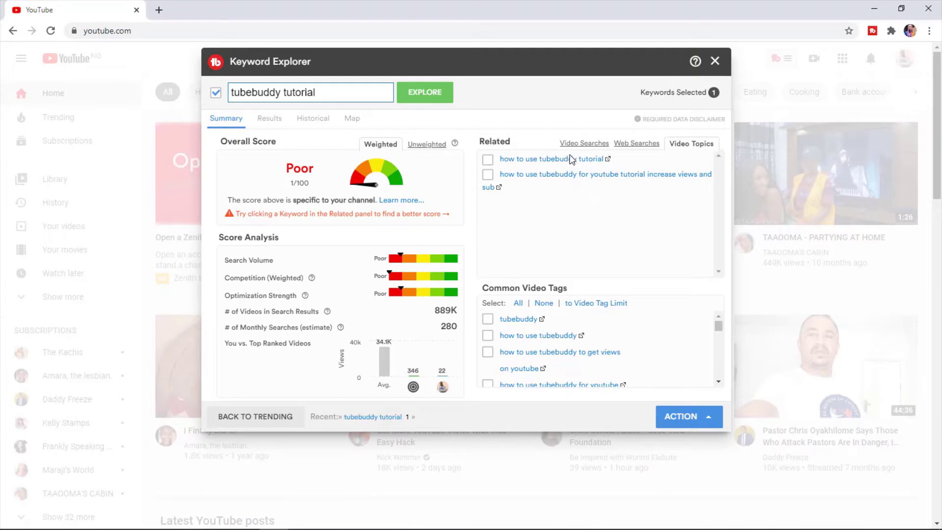
# Explore the related topic "how to use tubebuddy for youtube tutorial increase views and sub" and check its Optimization Strength and overall score
pyautogui.click(564, 175)
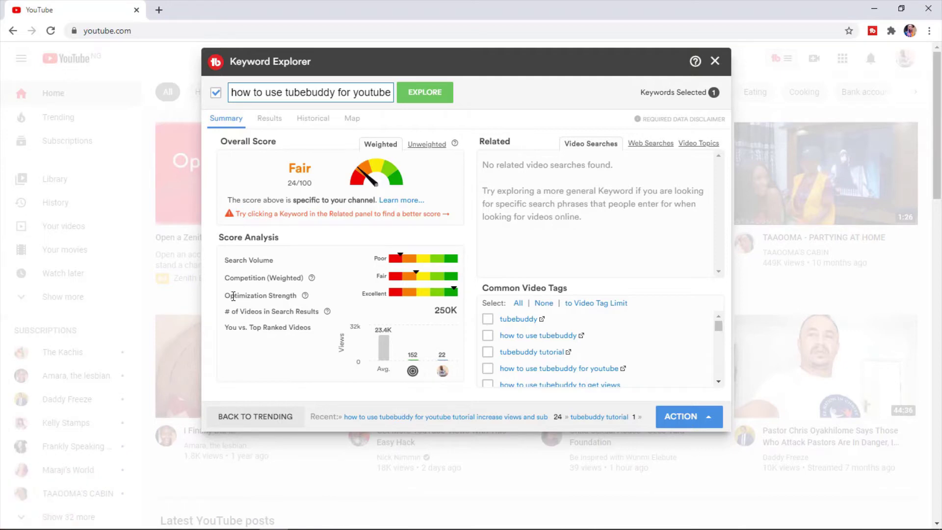
pyautogui.moveTo(226, 295); pyautogui.dragTo(297, 294)
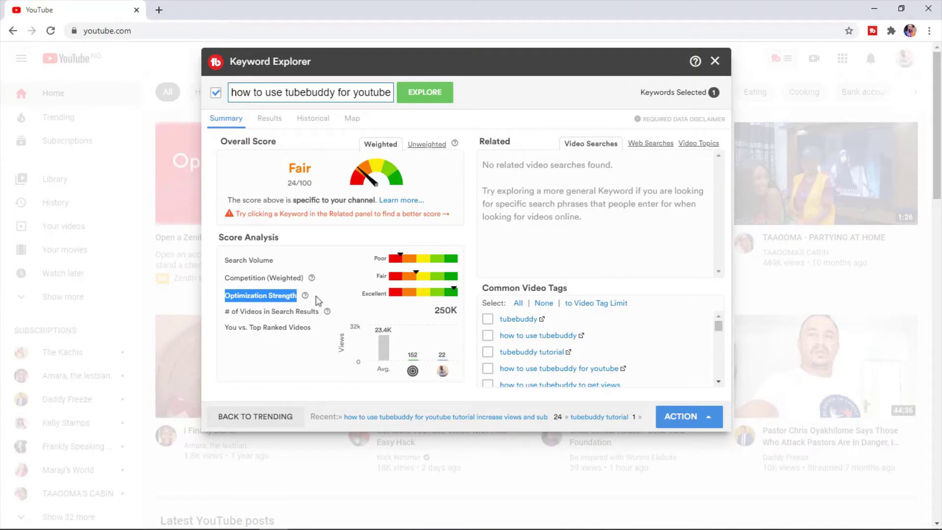
pyautogui.click(283, 93)
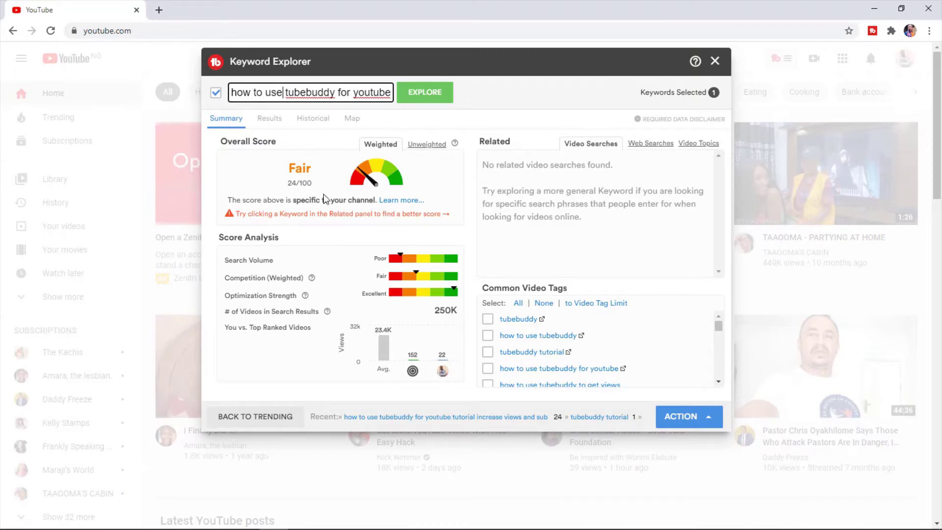
pyautogui.moveTo(289, 166); pyautogui.dragTo(312, 163)
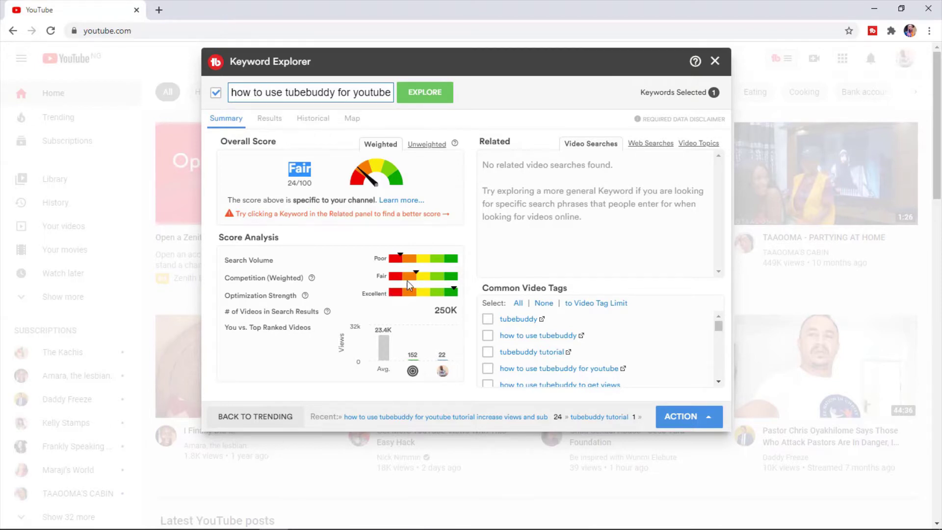
pyautogui.click(269, 296)
pyautogui.moveTo(295, 94); pyautogui.dragTo(365, 94)
pyautogui.click(324, 94)
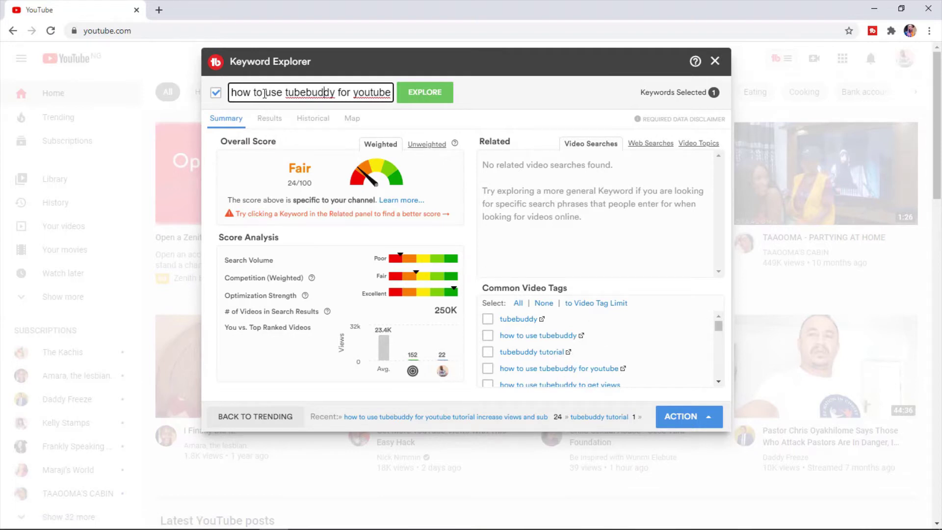
pyautogui.moveTo(265, 93); pyautogui.dragTo(371, 94)
pyautogui.click(359, 93)
# Examine the Common Video Tags list for the explored keyword, ending back at its beginning
pyautogui.scroll(-3, 569, 353)
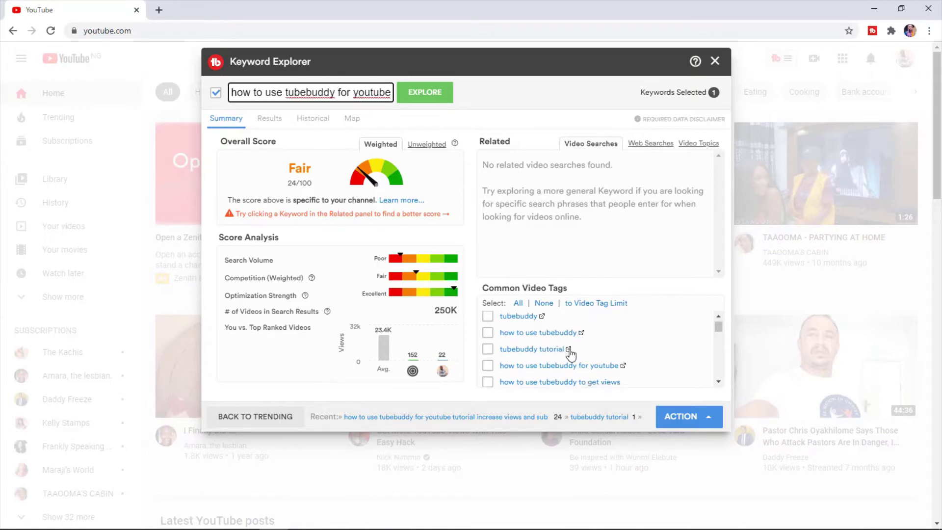
pyautogui.scroll(-5, 571, 354)
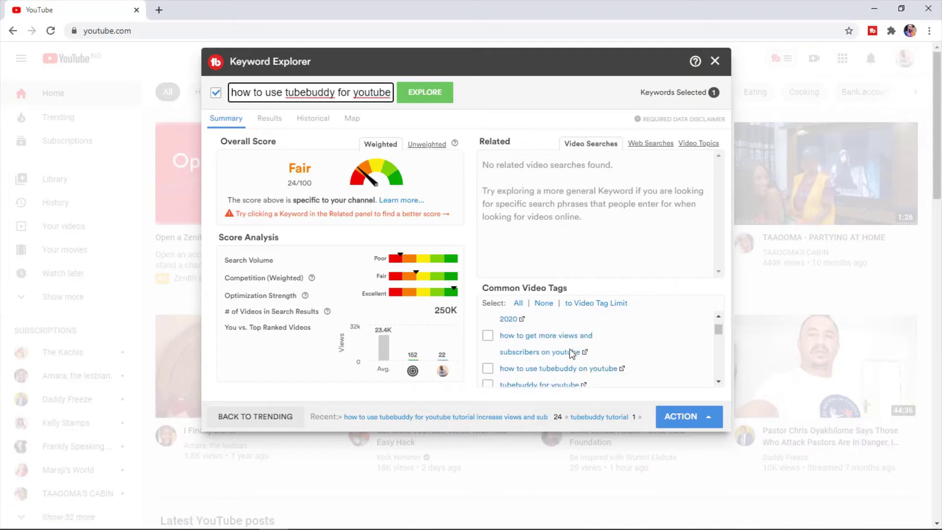
pyautogui.scroll(-5, 570, 354)
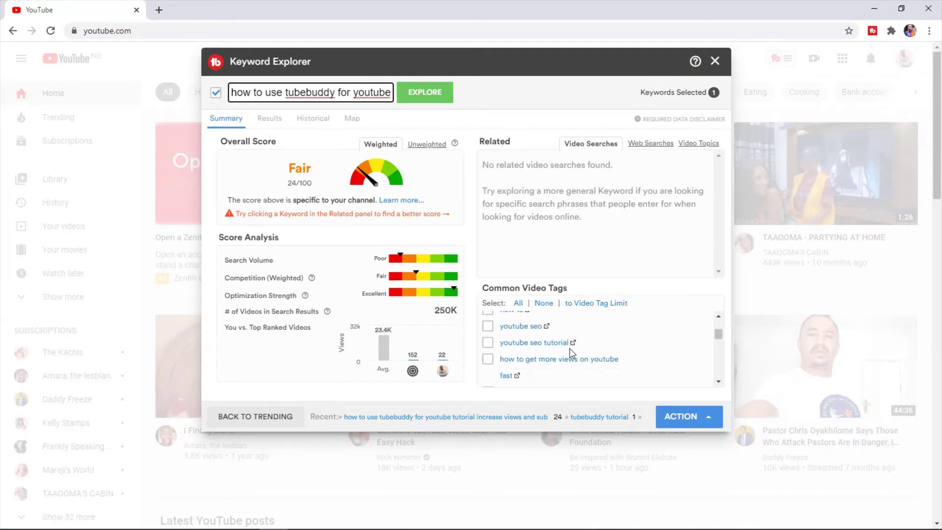
pyautogui.scroll(-2, 570, 353)
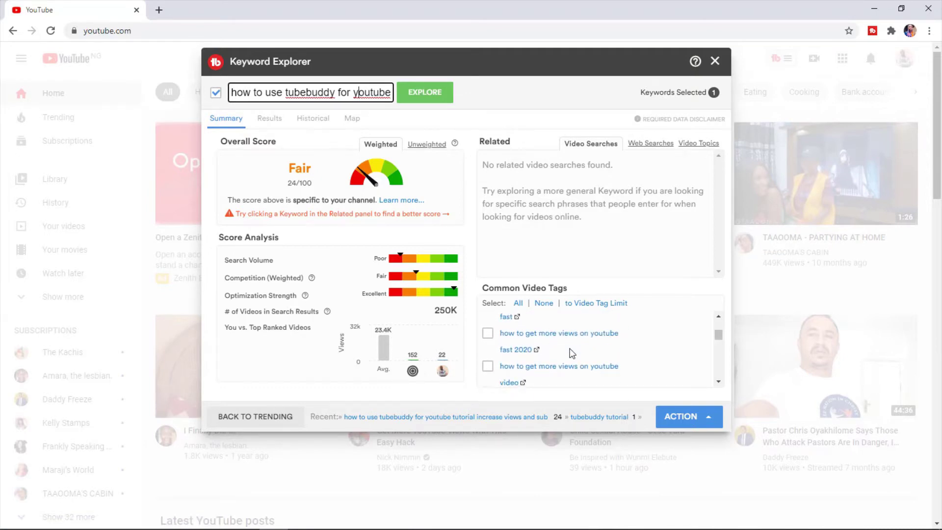
pyautogui.scroll(-4, 571, 354)
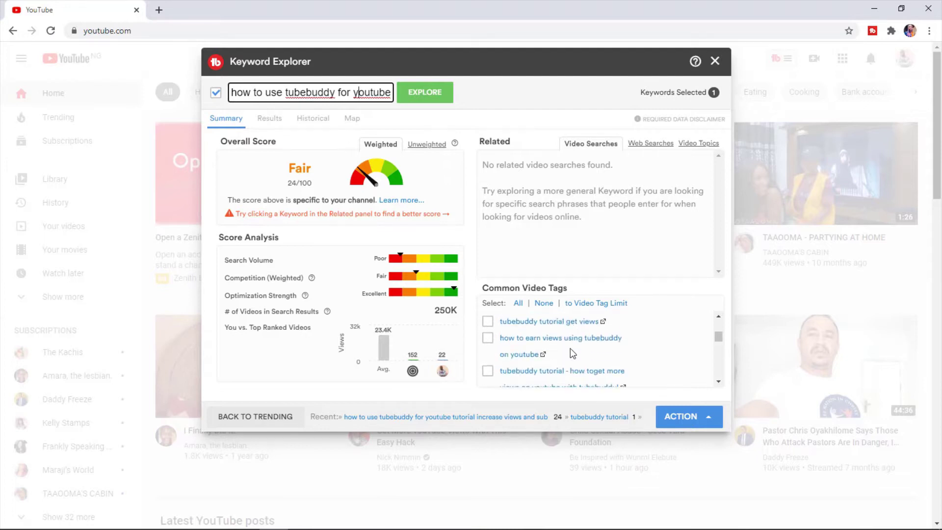
pyautogui.scroll(-5, 572, 353)
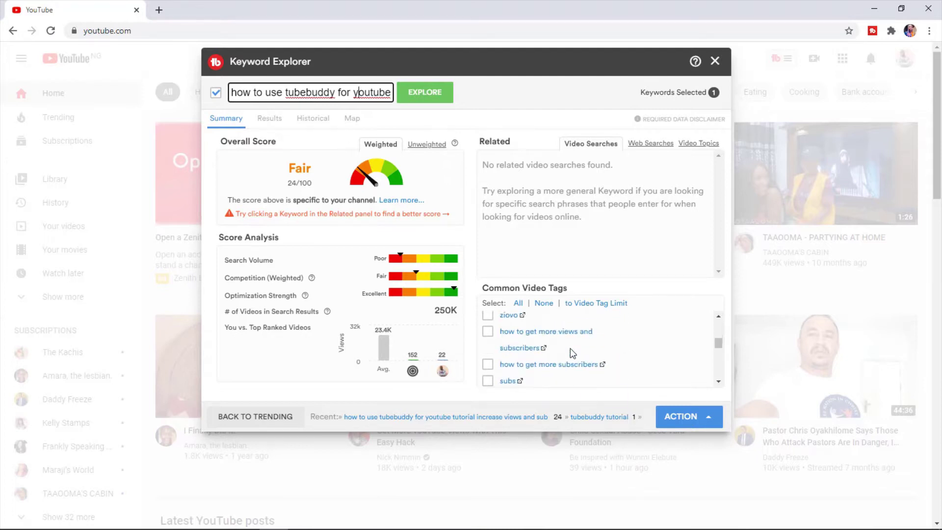
pyautogui.scroll(-5, 570, 349)
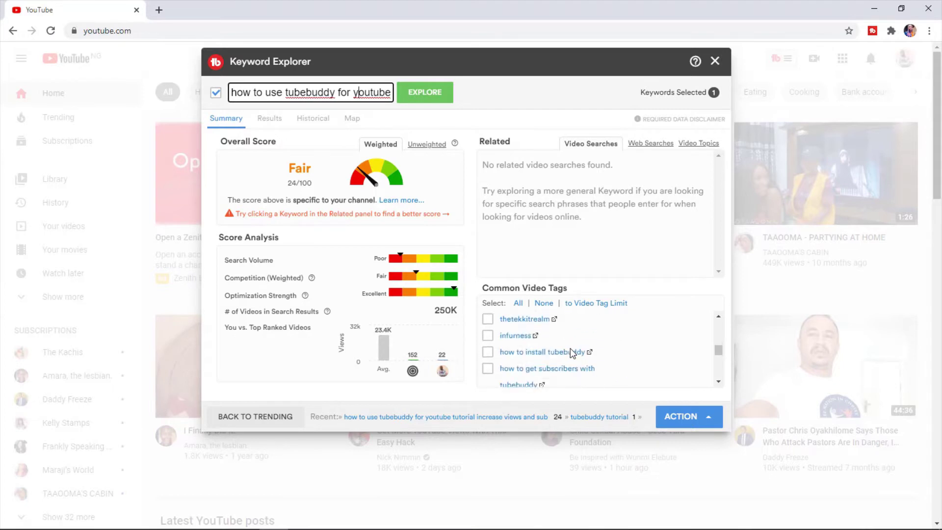
pyautogui.scroll(-5, 570, 348)
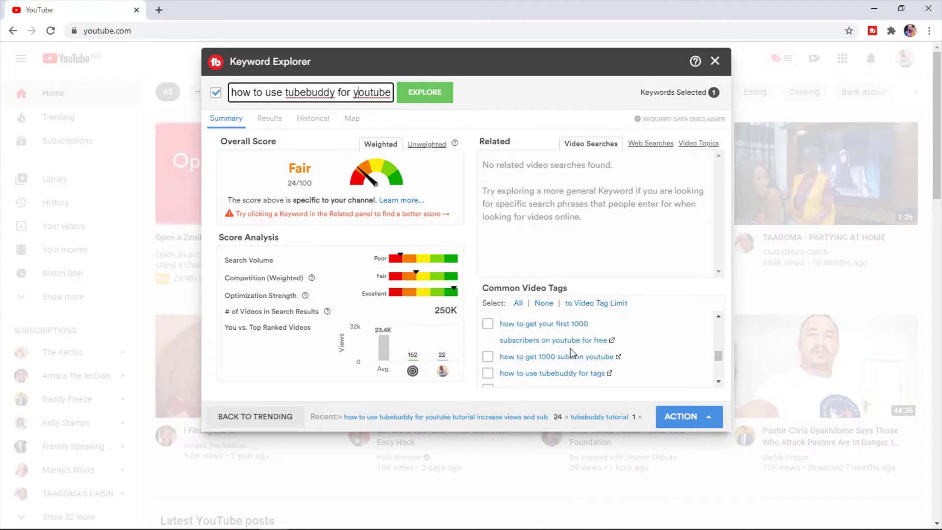
pyautogui.scroll(-2, 570, 348)
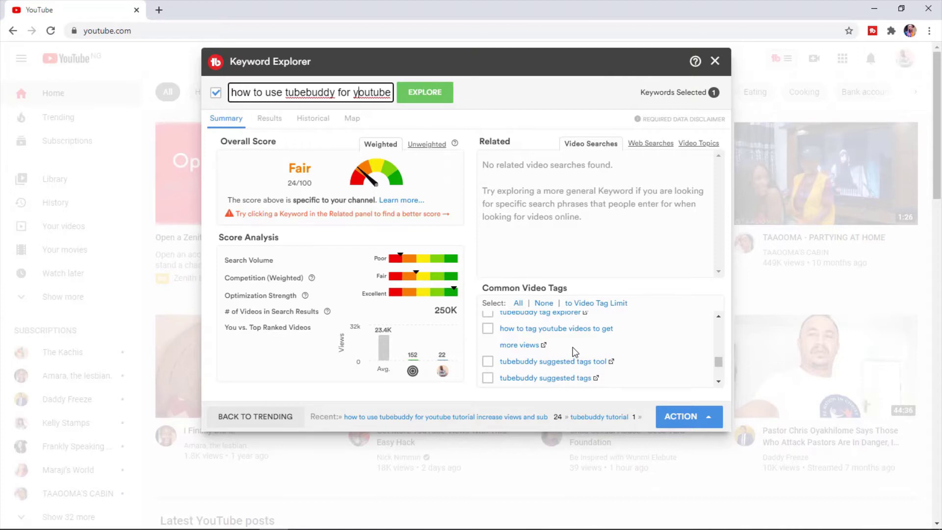
pyautogui.scroll(5, 573, 346)
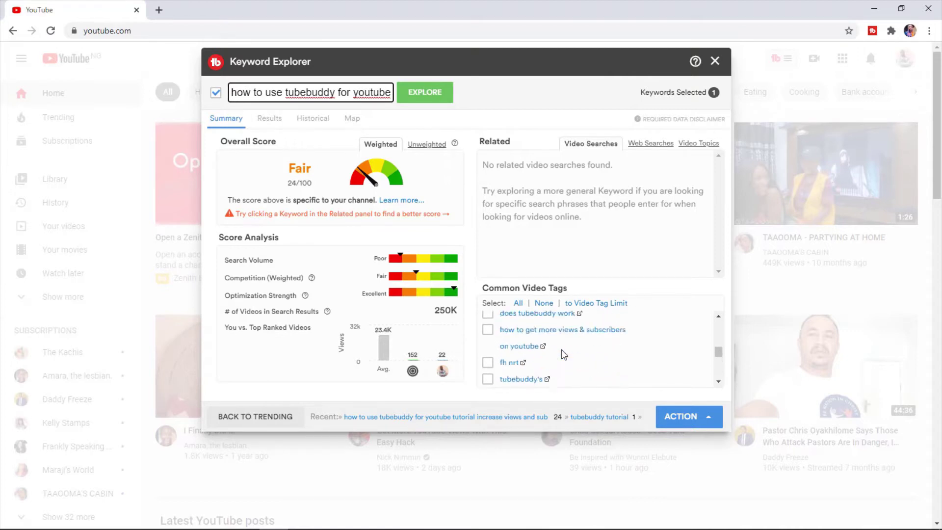
pyautogui.scroll(4, 561, 349)
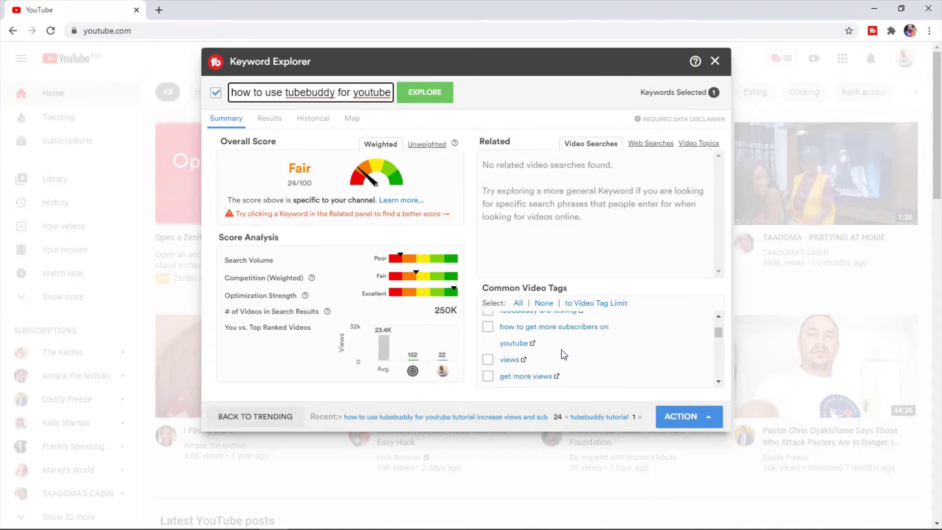
pyautogui.scroll(4, 561, 349)
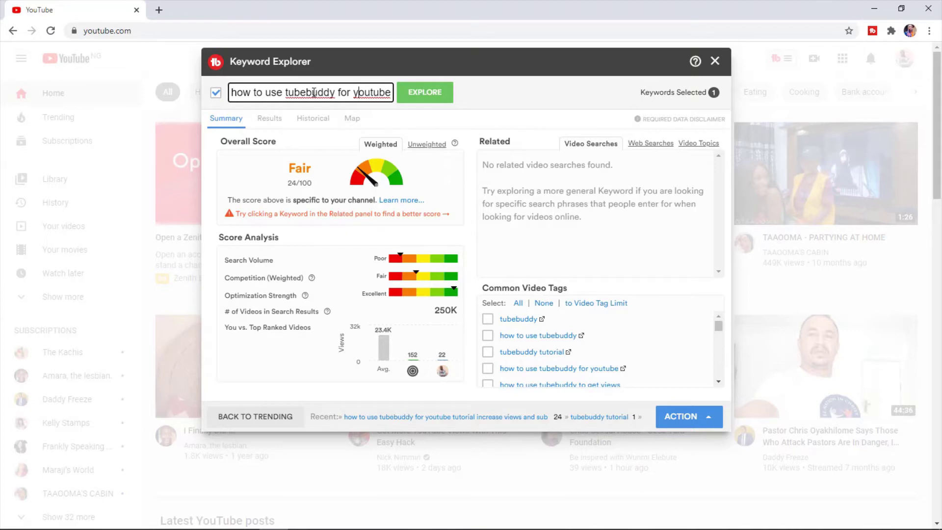
# Check the explored keyword's related web searches and video topics, finishing on its related video searches
pyautogui.click(659, 147)
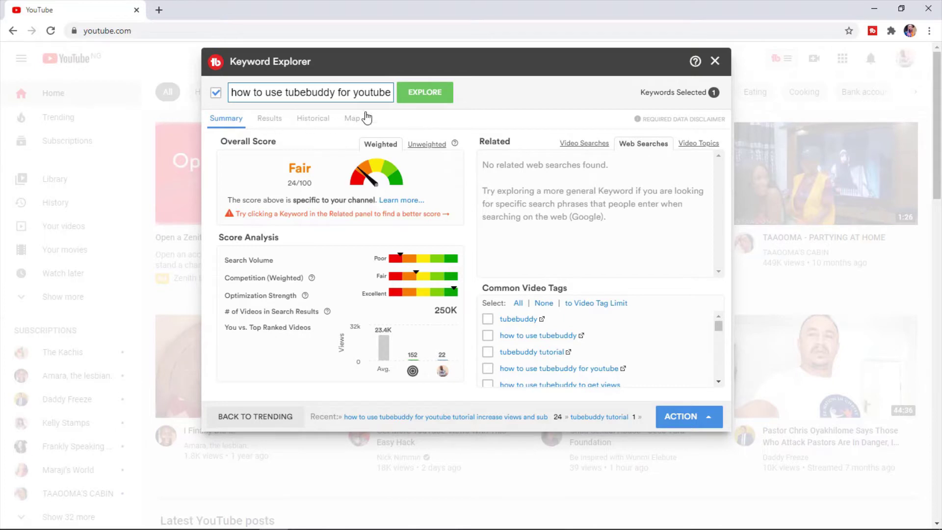
pyautogui.click(594, 147)
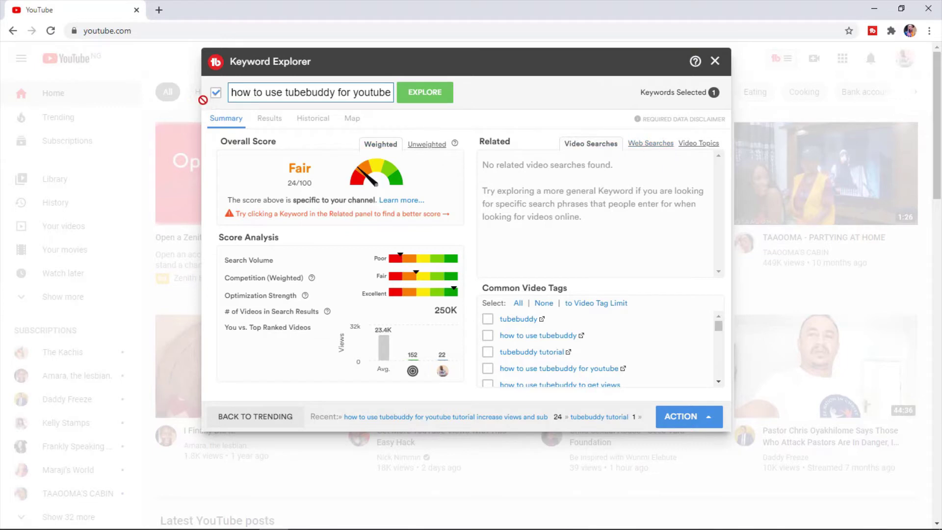
pyautogui.moveTo(231, 94); pyautogui.dragTo(342, 93)
pyautogui.click(342, 94)
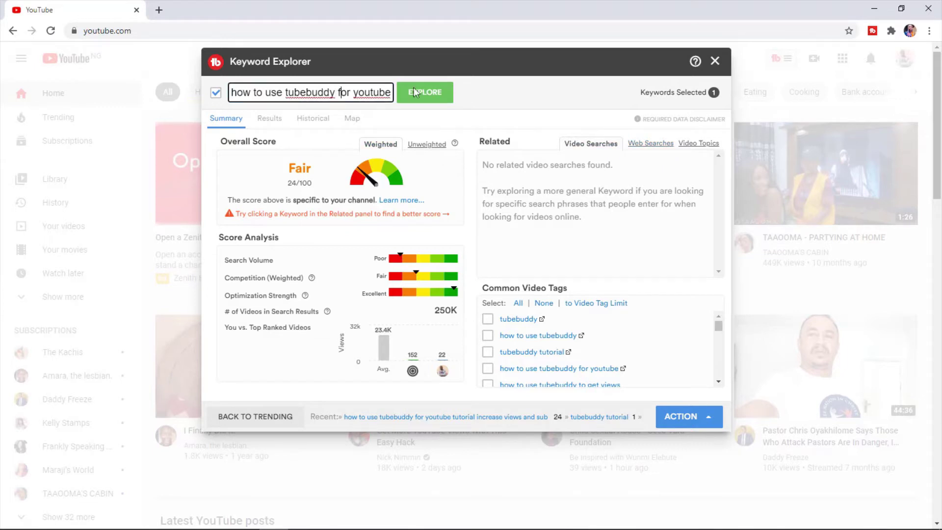
pyautogui.click(652, 144)
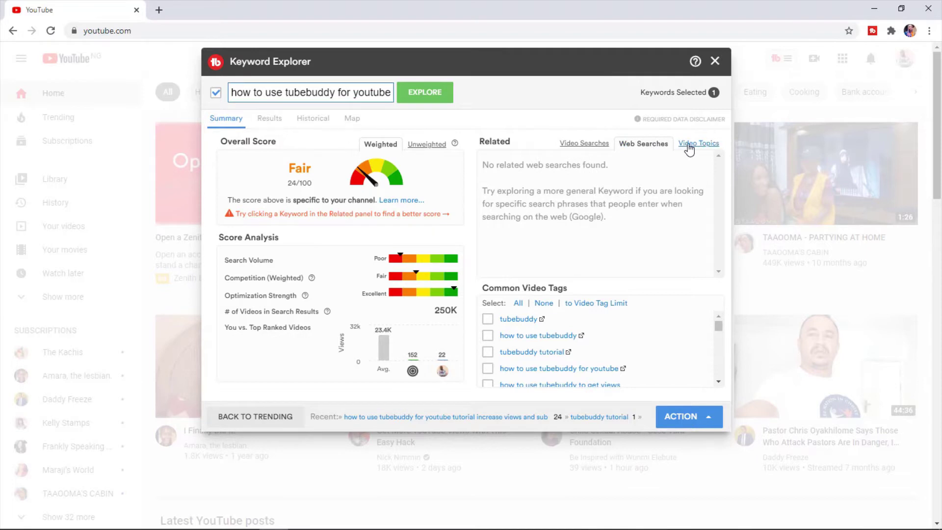
pyautogui.click(689, 147)
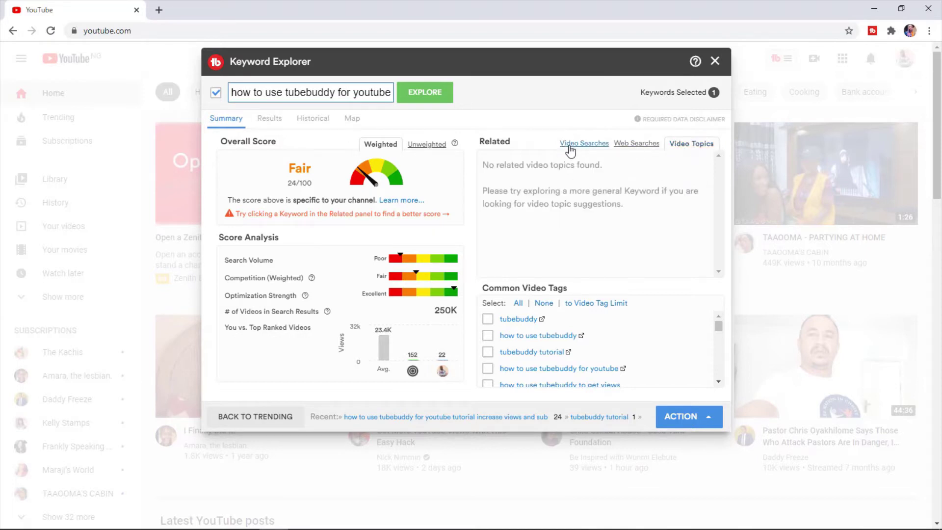
pyautogui.click(591, 146)
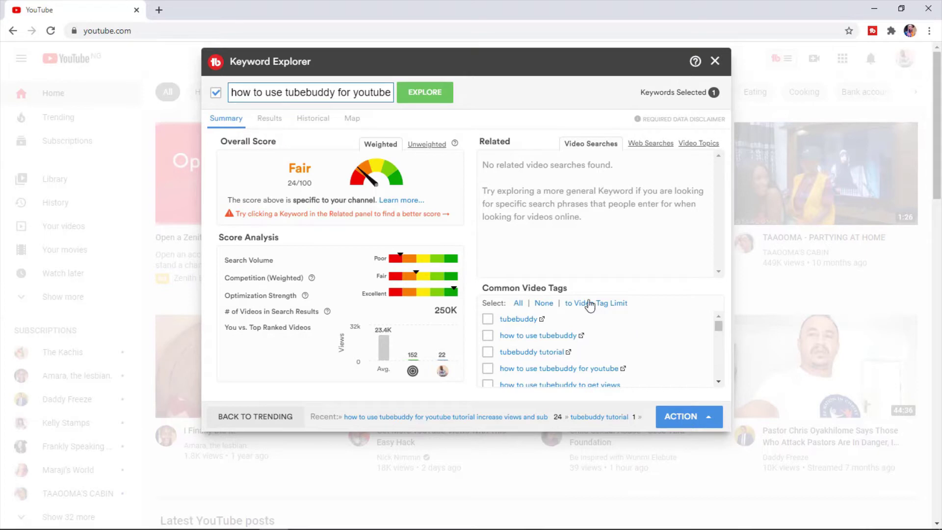
# Select the first six common video tags, from "tubebuddy" through "tubebuddy tags", and review the tags that follow them
pyautogui.click(489, 320)
pyautogui.click(488, 356)
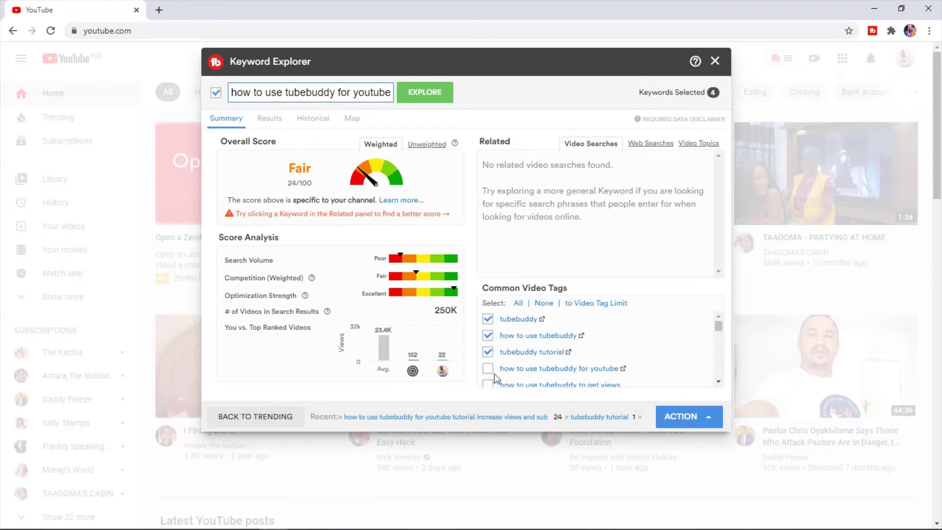
pyautogui.click(489, 369)
pyautogui.scroll(-2, 523, 369)
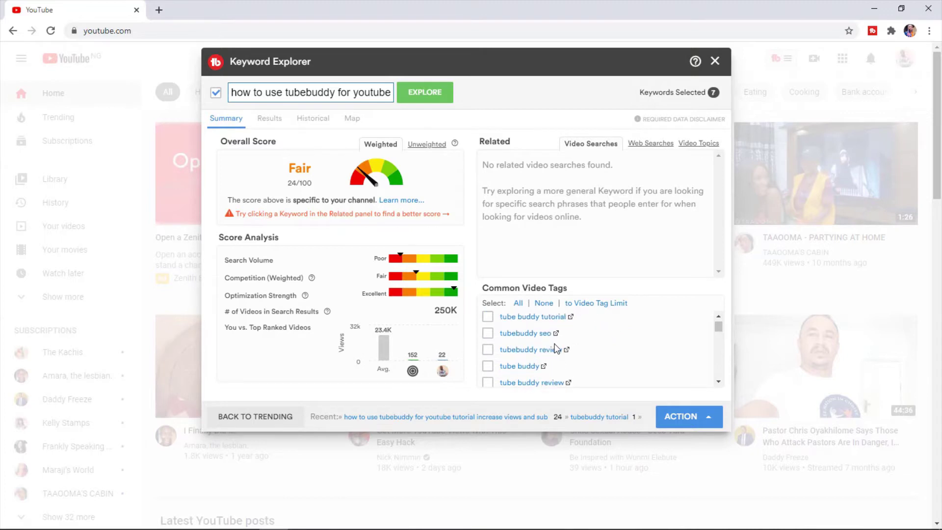
pyautogui.scroll(-3, 554, 345)
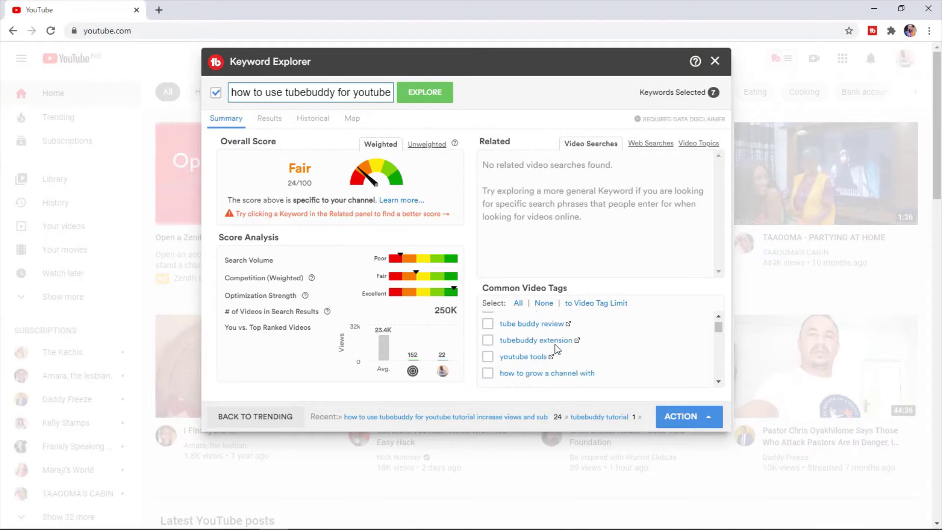
pyautogui.scroll(-2, 579, 360)
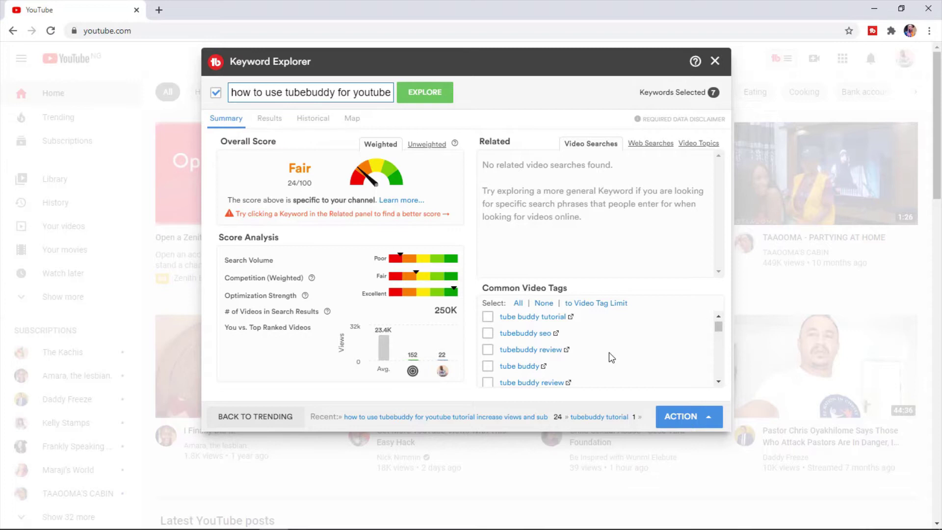
pyautogui.scroll(5, 601, 364)
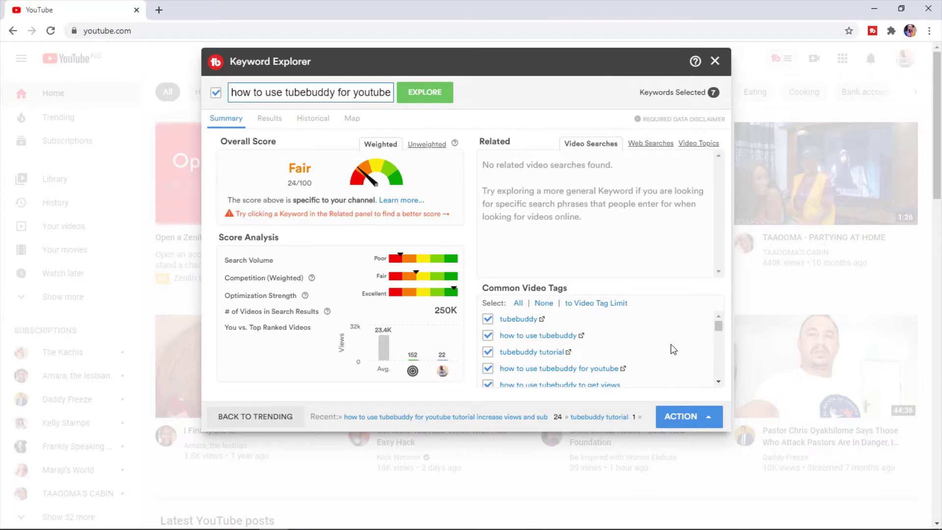
pyautogui.scroll(-1, 561, 358)
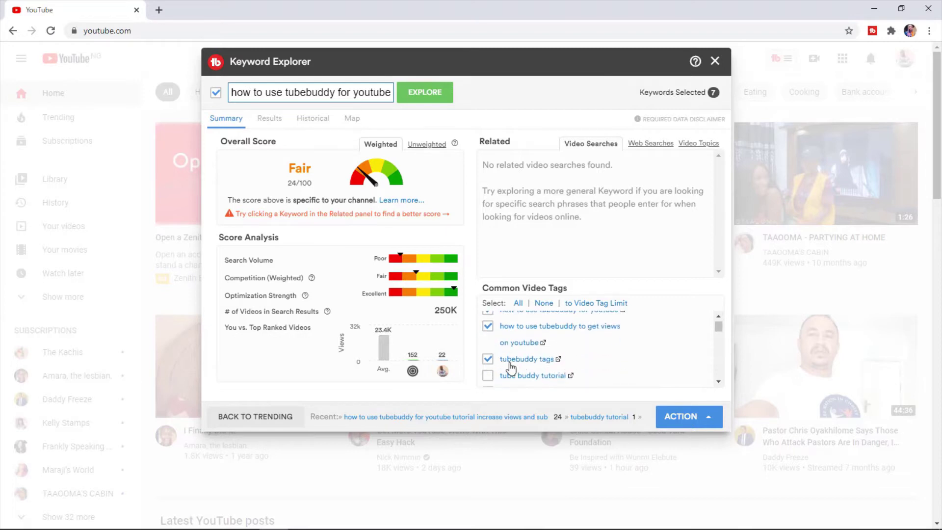
pyautogui.scroll(-1, 511, 367)
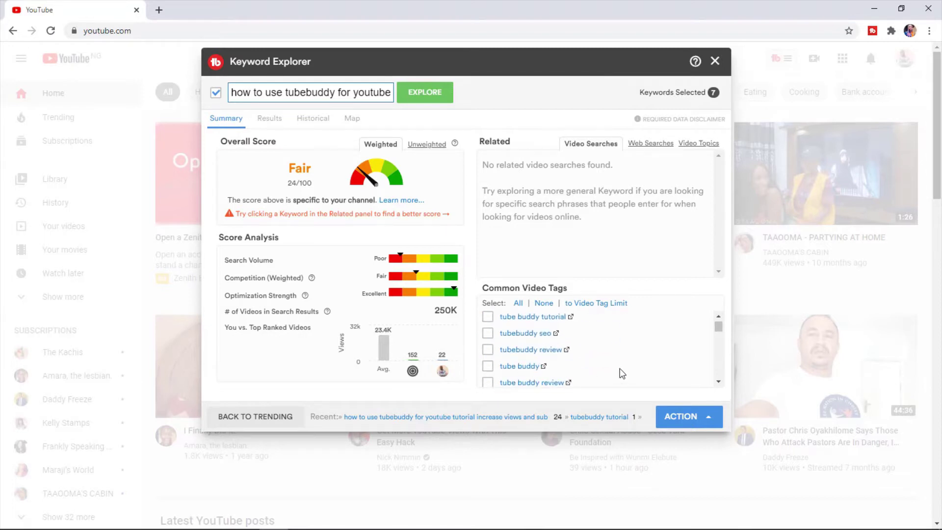
# Select all common video tags for the explored keyword and review the selected entries down the list
pyautogui.scroll(3, 603, 374)
pyautogui.click(518, 303)
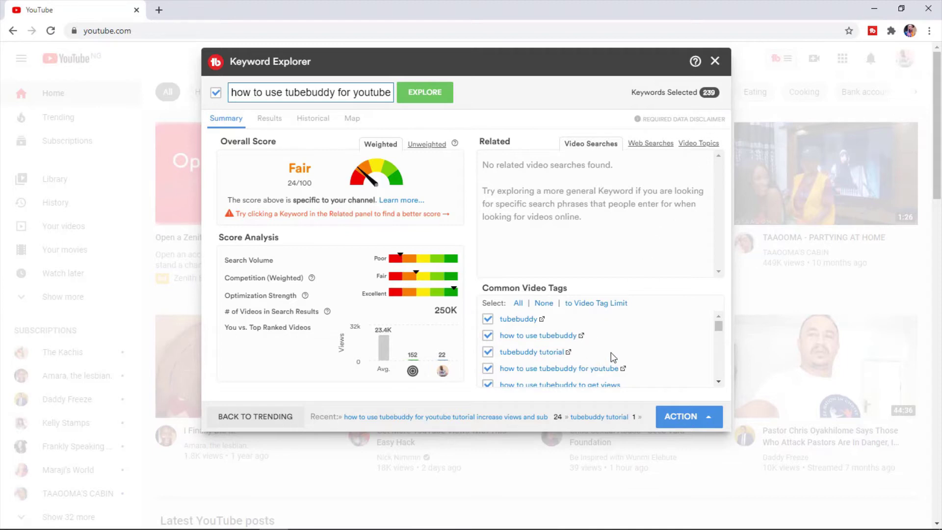
pyautogui.scroll(-5, 620, 347)
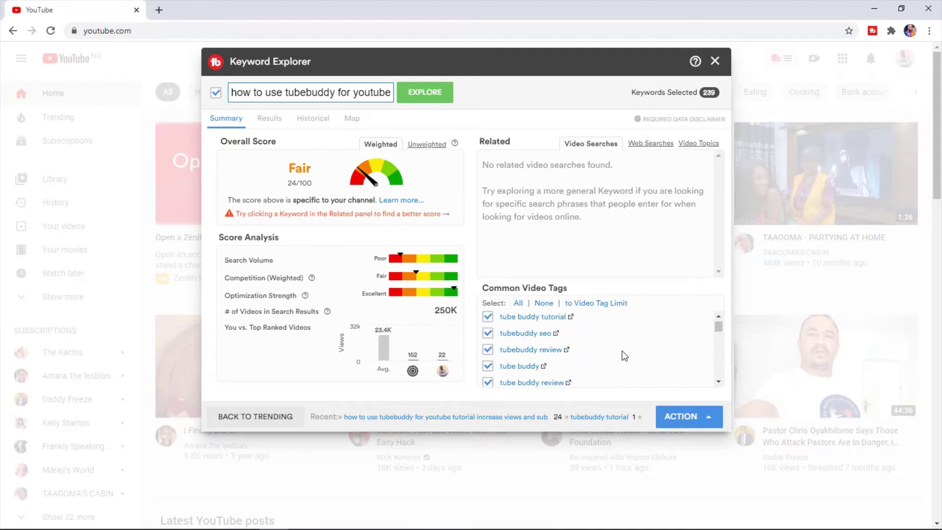
pyautogui.scroll(-5, 529, 340)
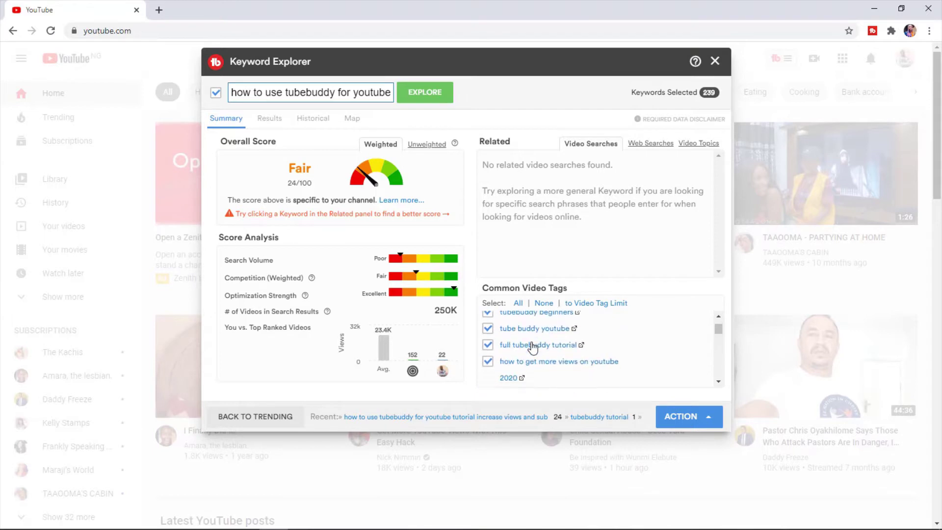
pyautogui.scroll(-2, 532, 347)
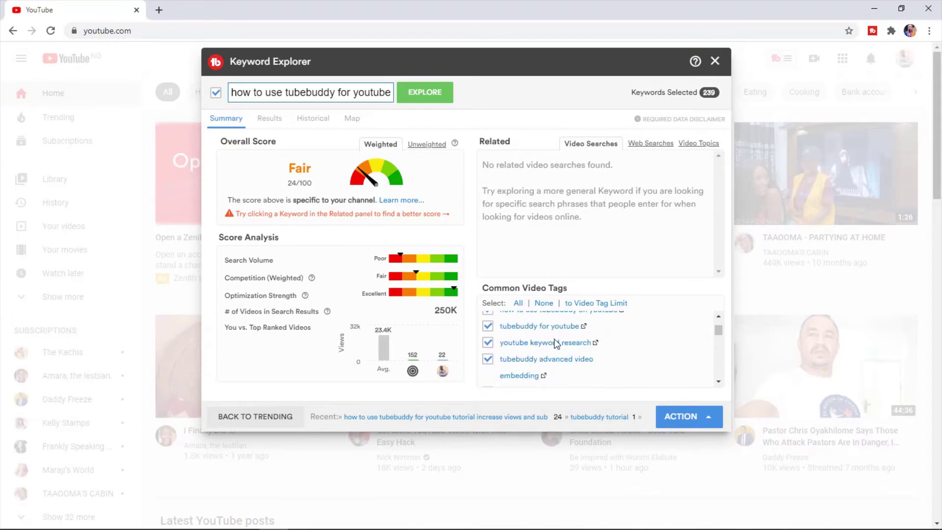
pyautogui.scroll(2, 573, 346)
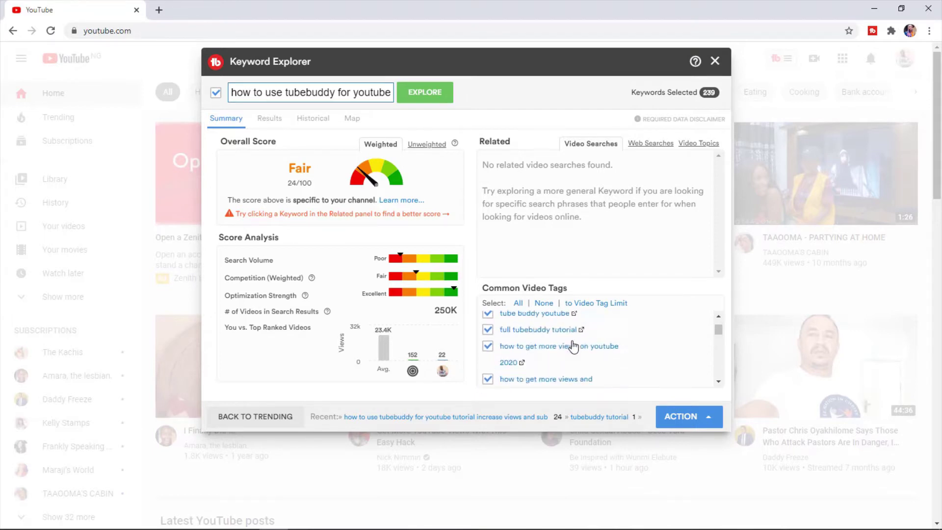
pyautogui.scroll(3, 573, 346)
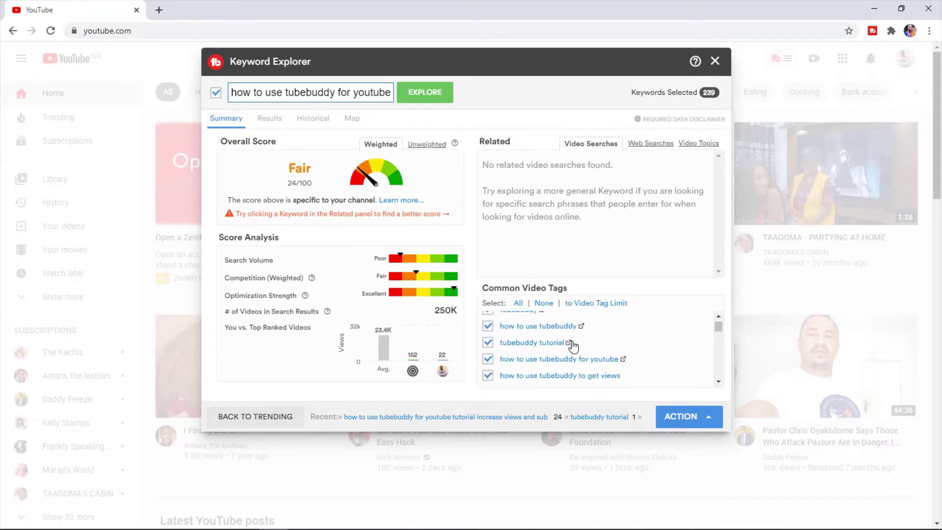
# Limit the common video tag selection to the video tag limit and review which tags are included
pyautogui.click(585, 305)
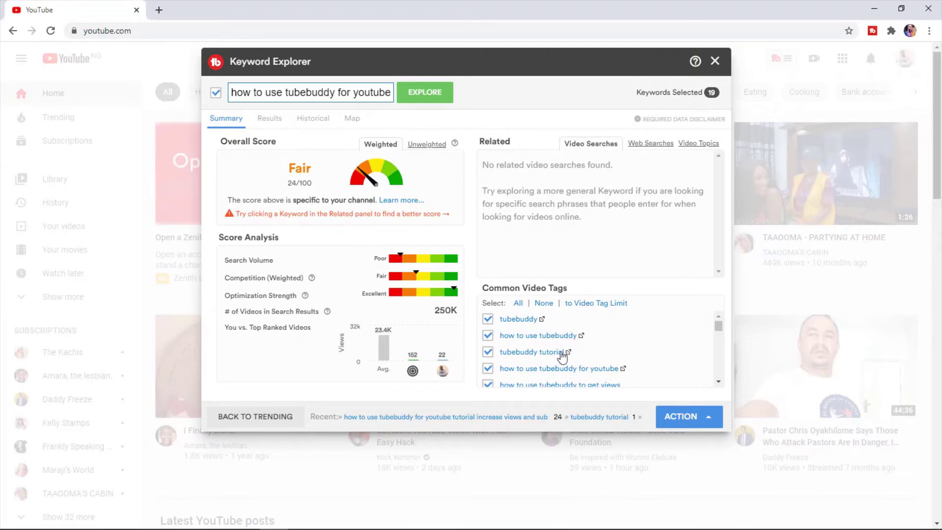
pyautogui.scroll(-5, 563, 356)
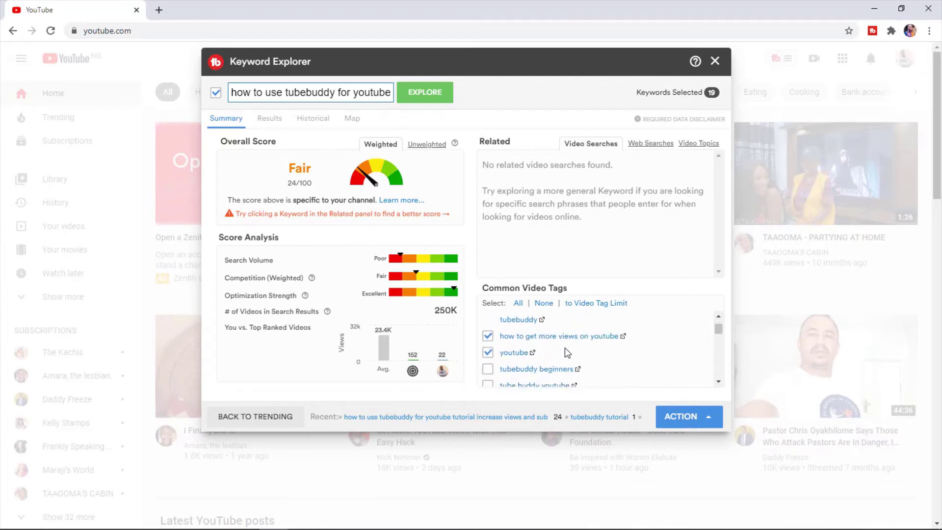
pyautogui.scroll(-4, 566, 353)
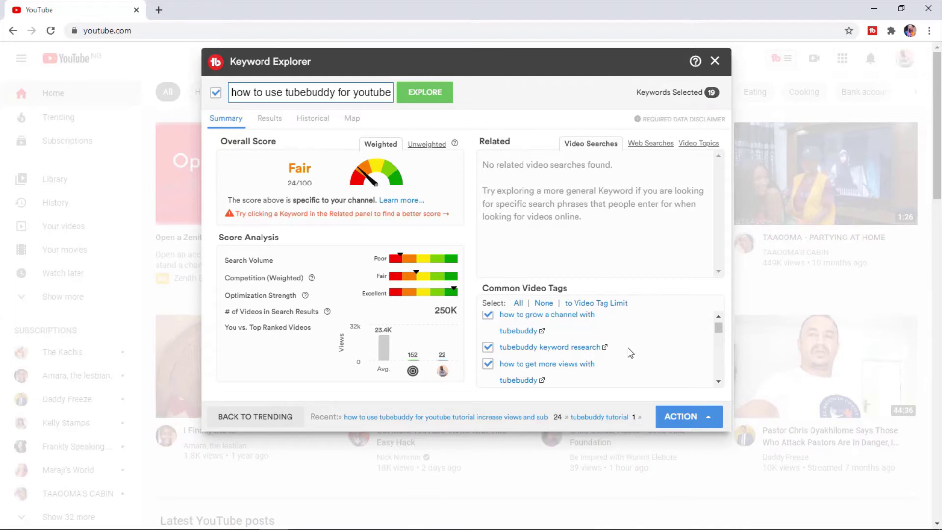
pyautogui.scroll(-3, 630, 354)
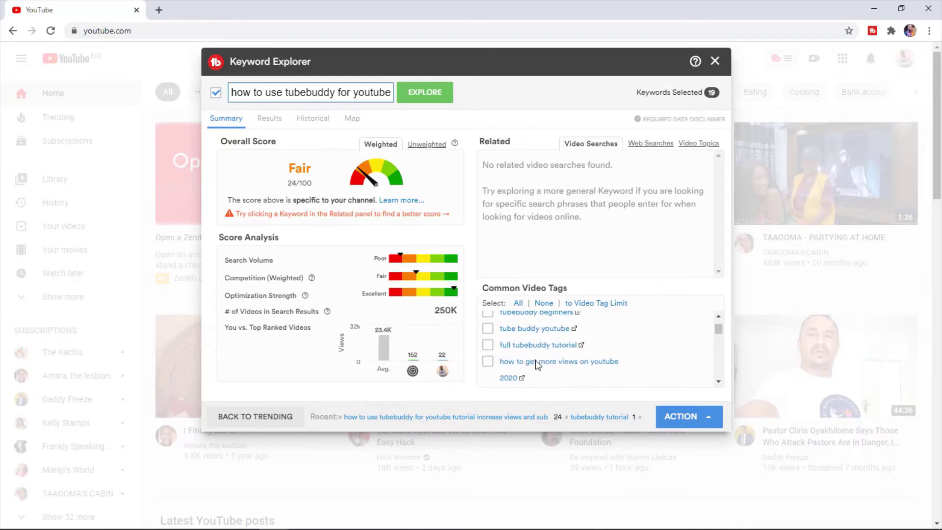
# Add the "tubebuddy beginners" tag to the selection, and reset the selection to the video tag limit
pyautogui.scroll(3, 532, 363)
pyautogui.scroll(-1, 528, 366)
pyautogui.click(487, 370)
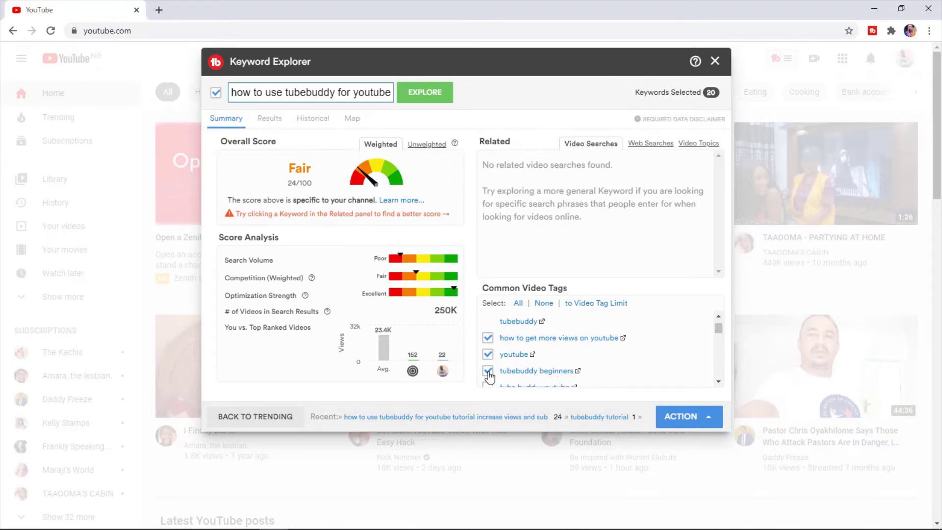
pyautogui.scroll(-3, 558, 362)
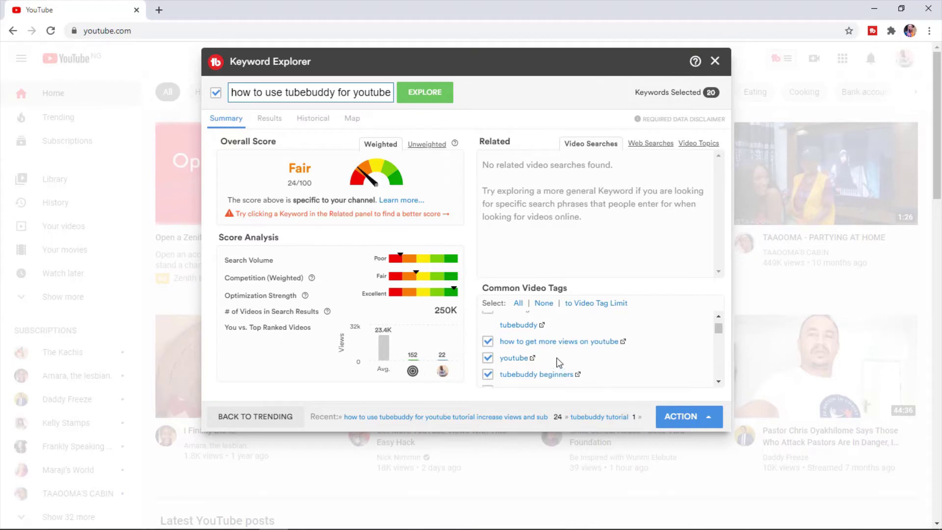
pyautogui.scroll(4, 559, 362)
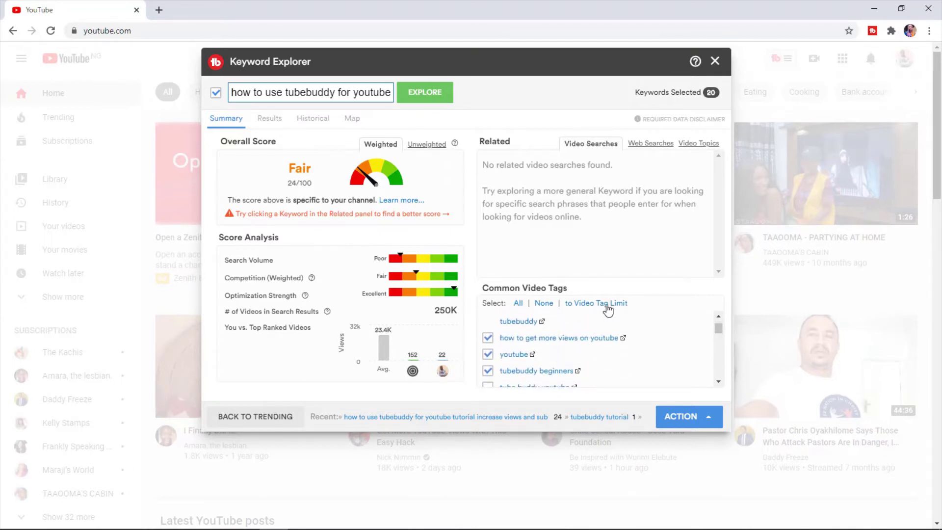
pyautogui.click(607, 307)
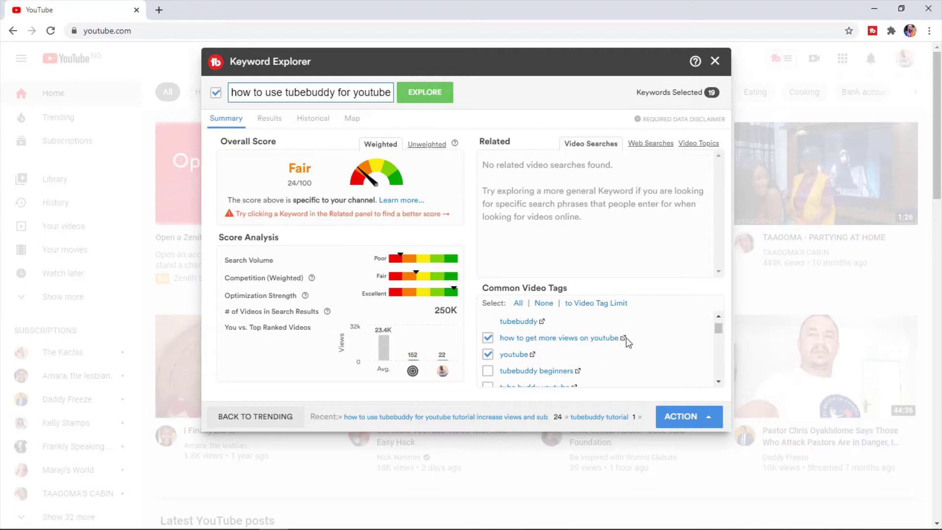
# Look through the existing tag lists available as copy destinations and copy the selected keywords to the clipboard
pyautogui.scroll(-1, 633, 341)
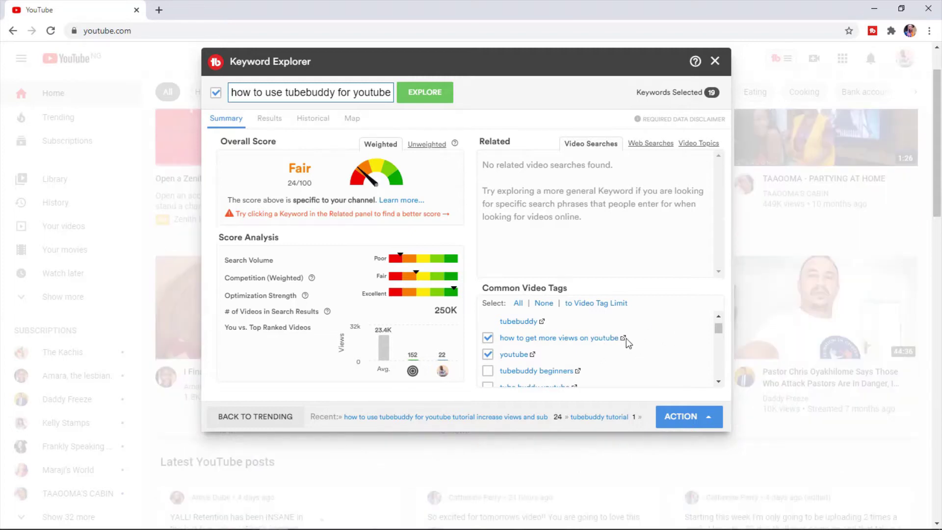
pyautogui.click(693, 409)
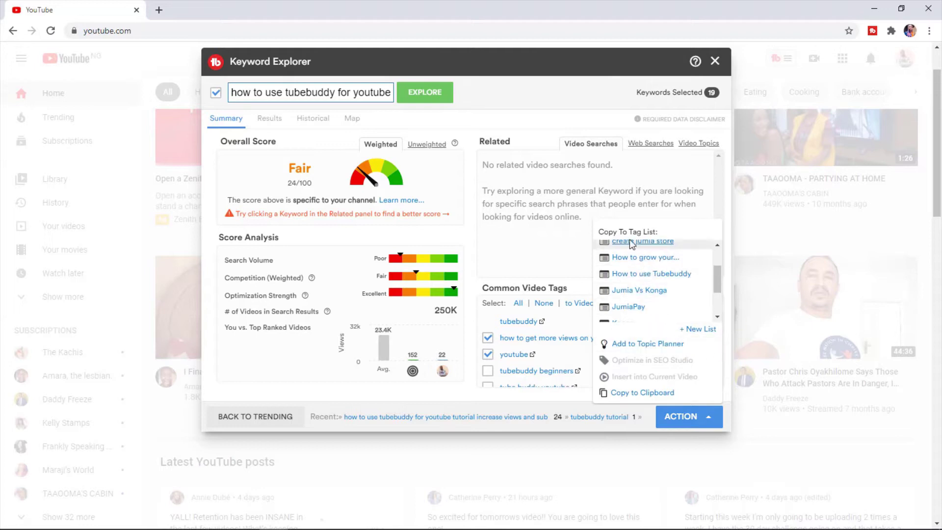
pyautogui.scroll(2, 657, 294)
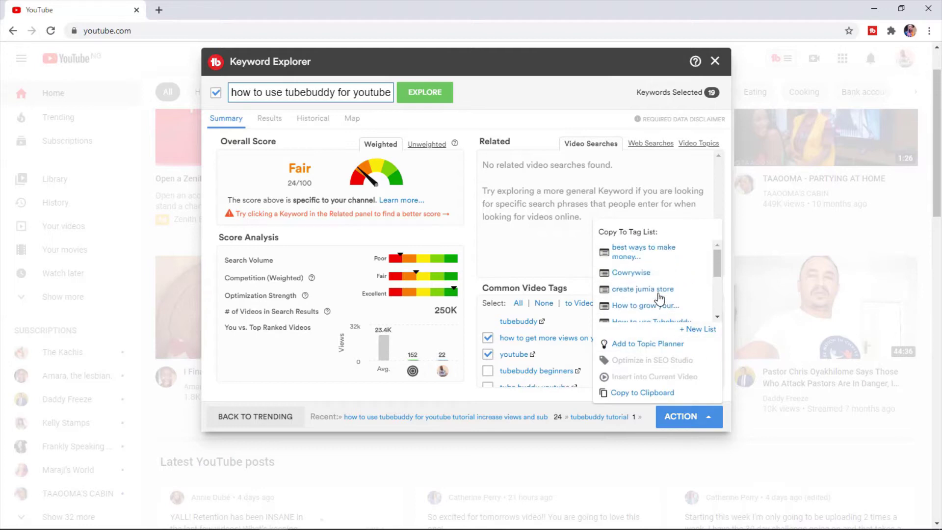
pyautogui.scroll(-3, 659, 298)
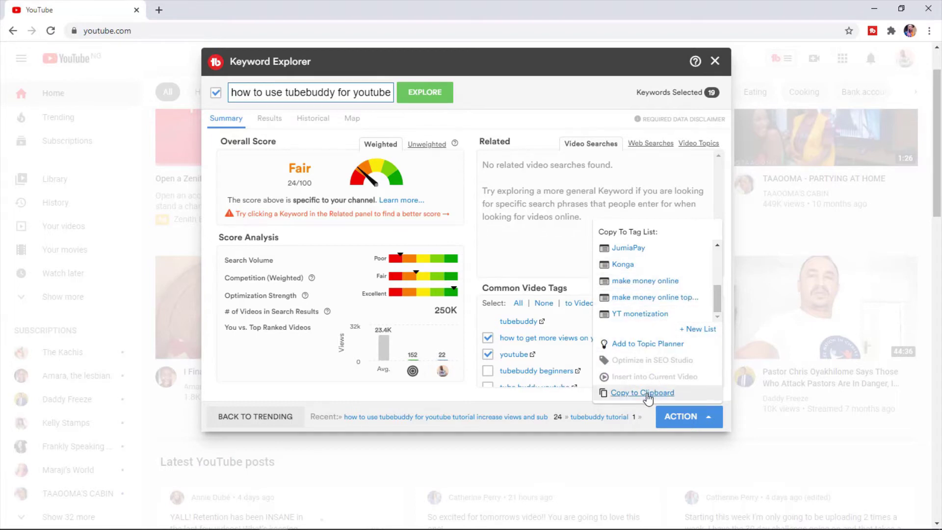
pyautogui.click(647, 393)
# Switch to Notepad, paste the copied tags into the empty document, highlight part of them, and return to Keyword Explorer
pyautogui.hotkey('alt', 'Tab')
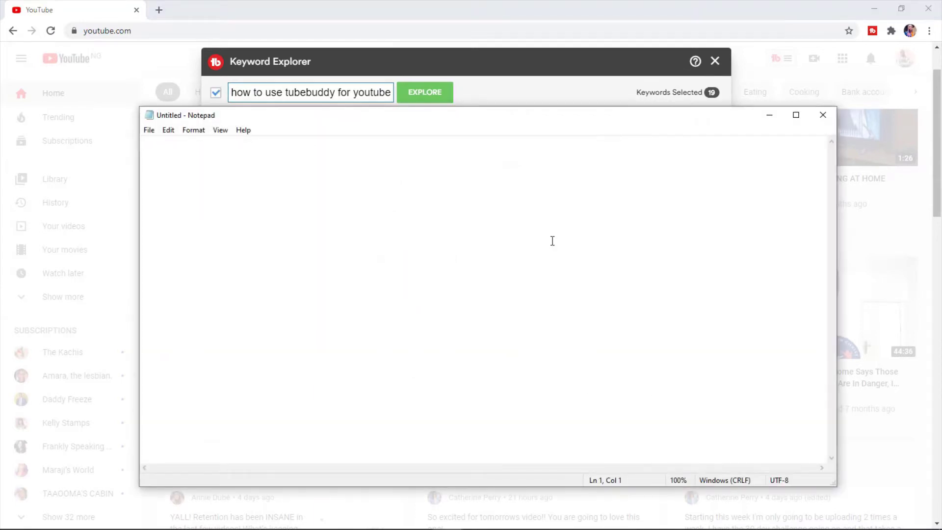
pyautogui.hotkey('ctrl', 'v')
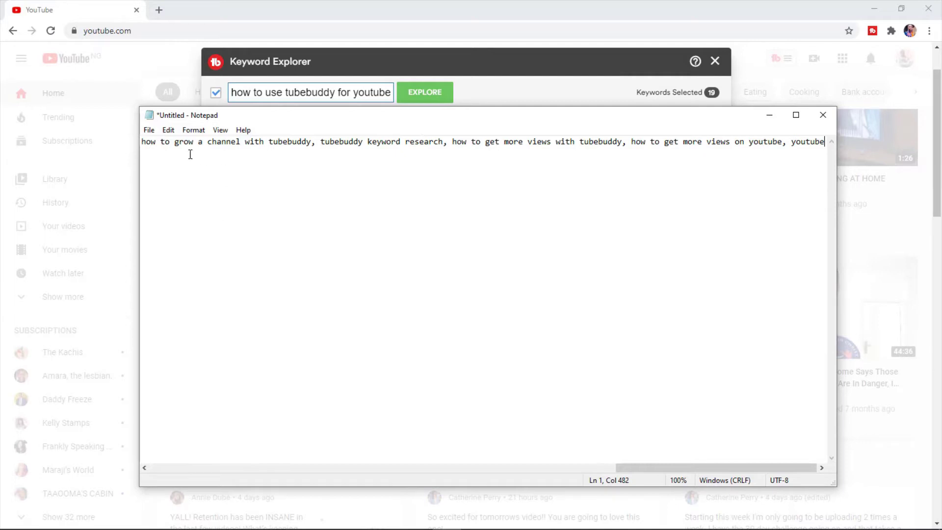
pyautogui.click(305, 141)
pyautogui.moveTo(306, 141); pyautogui.dragTo(744, 176)
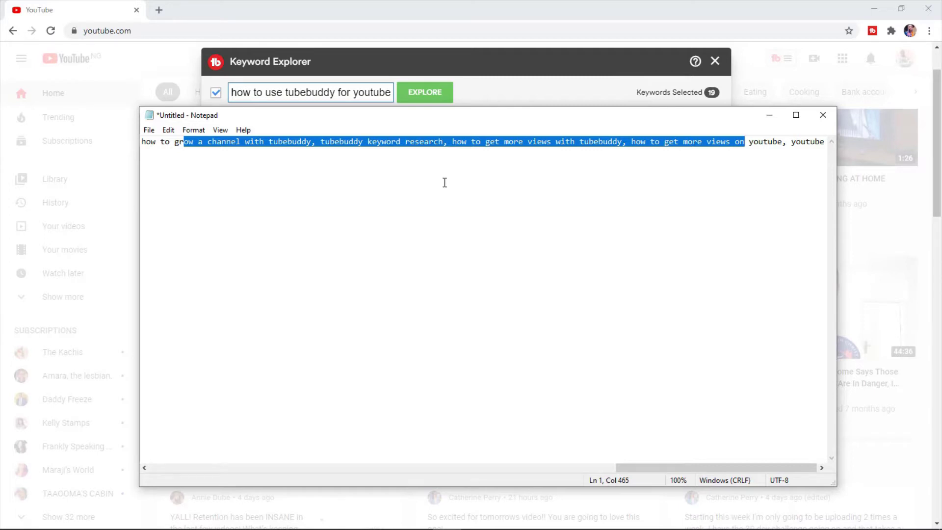
pyautogui.click(506, 88)
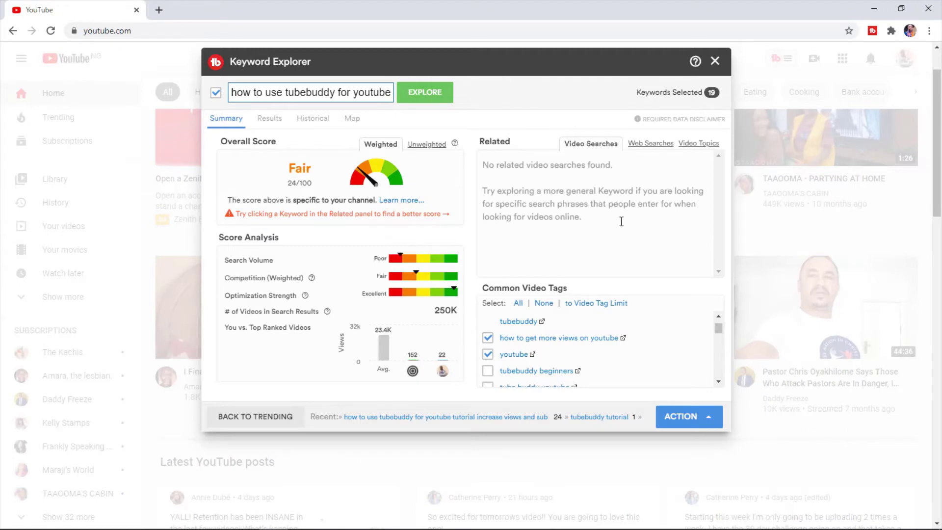
# Check the available actions for the selected keywords and review the selected common video tags back to the first one
pyautogui.click(687, 416)
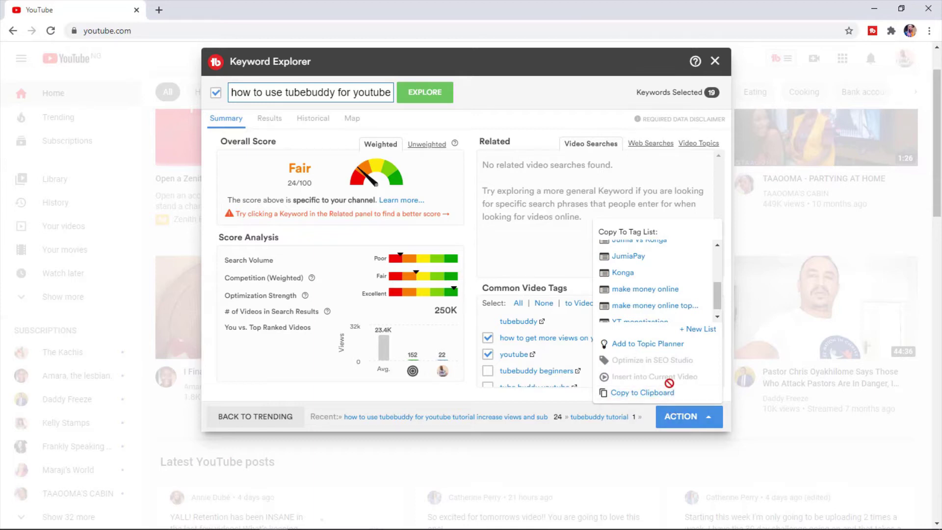
pyautogui.click(540, 285)
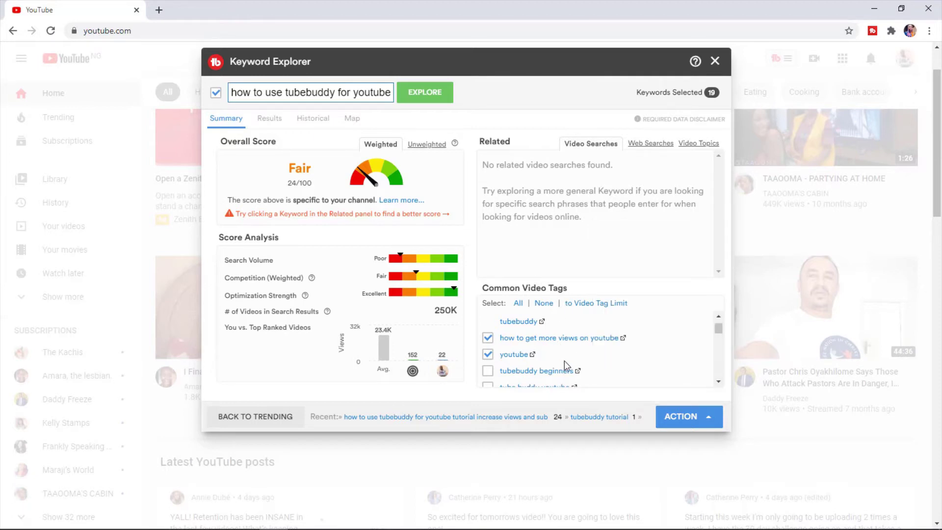
pyautogui.scroll(3, 567, 348)
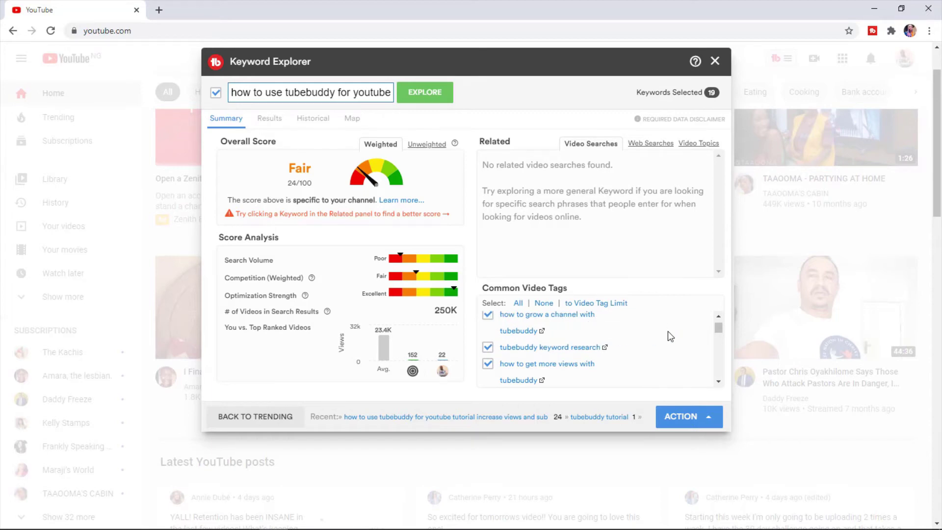
pyautogui.scroll(3, 641, 350)
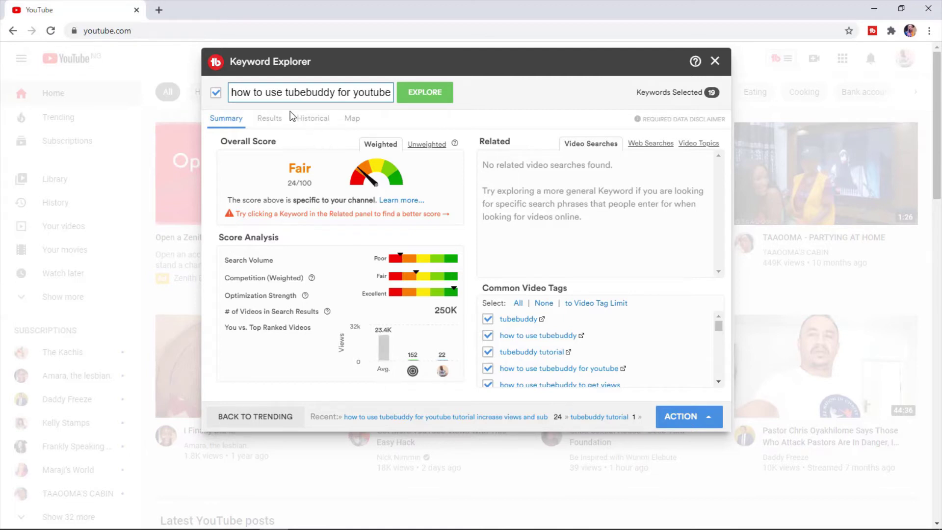
# Examine the full explored keyword, its comparison with top ranked videos, and its Optimization Strength
pyautogui.moveTo(268, 92); pyautogui.dragTo(464, 89)
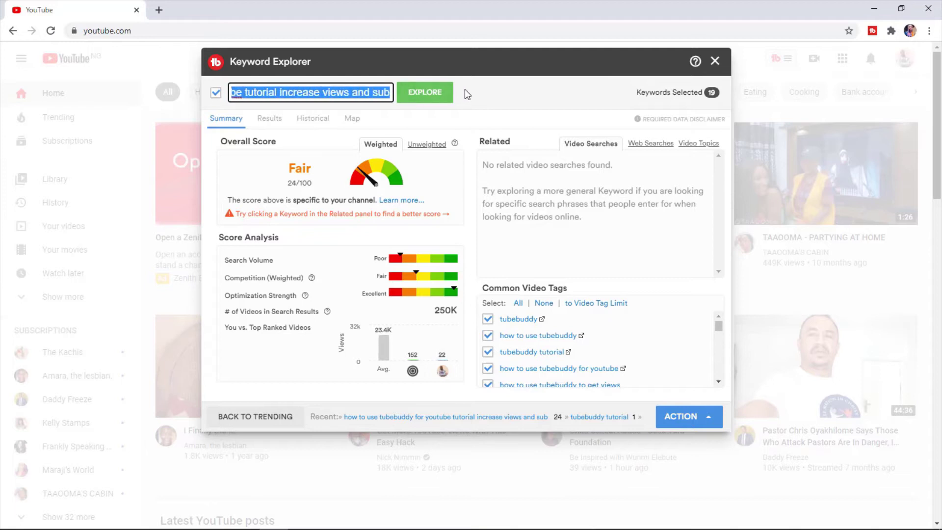
pyautogui.click(502, 94)
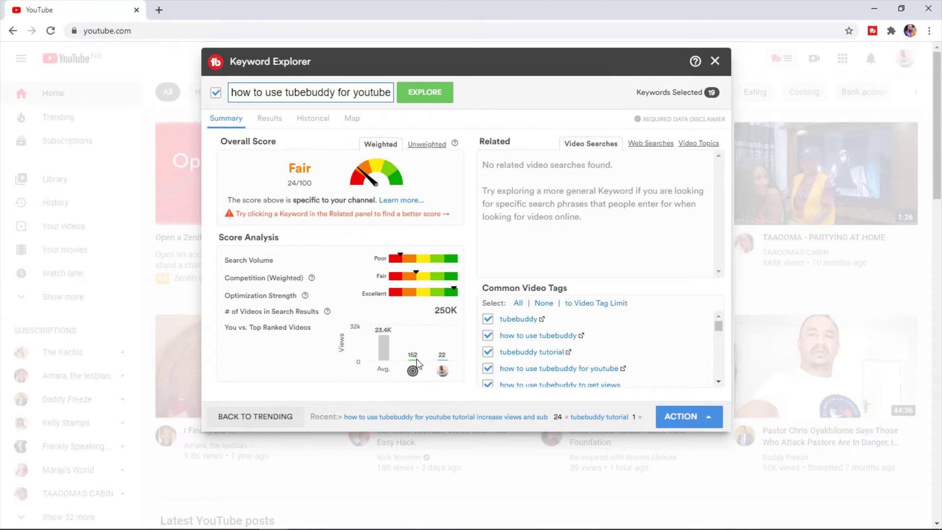
pyautogui.moveTo(441, 360)
pyautogui.moveTo(259, 295); pyautogui.dragTo(289, 295)
pyautogui.doubleClick(289, 295)
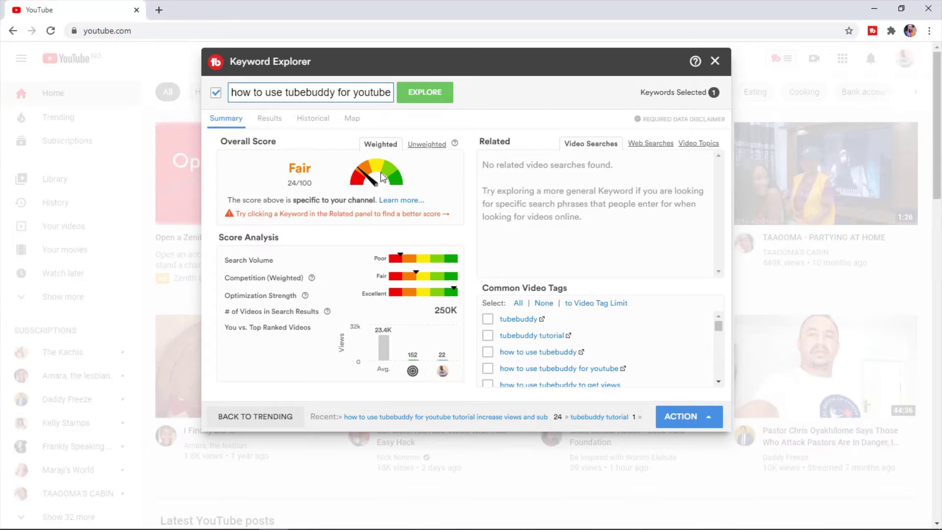
# Append "2020" to the keyword "how to use tubebuddy for youtube tutorial increase views and sub" and explore it
pyautogui.moveTo(231, 92); pyautogui.dragTo(472, 90)
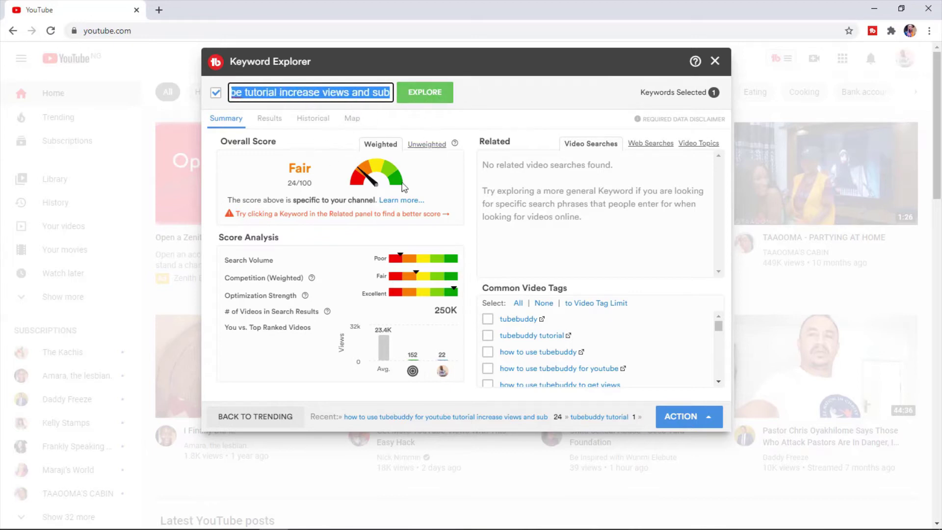
pyautogui.click(378, 92)
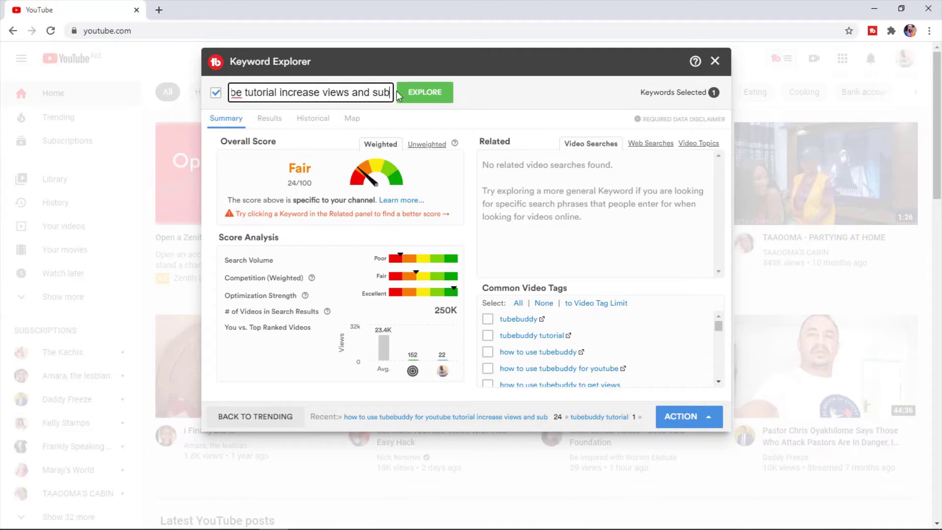
pyautogui.write('2020')
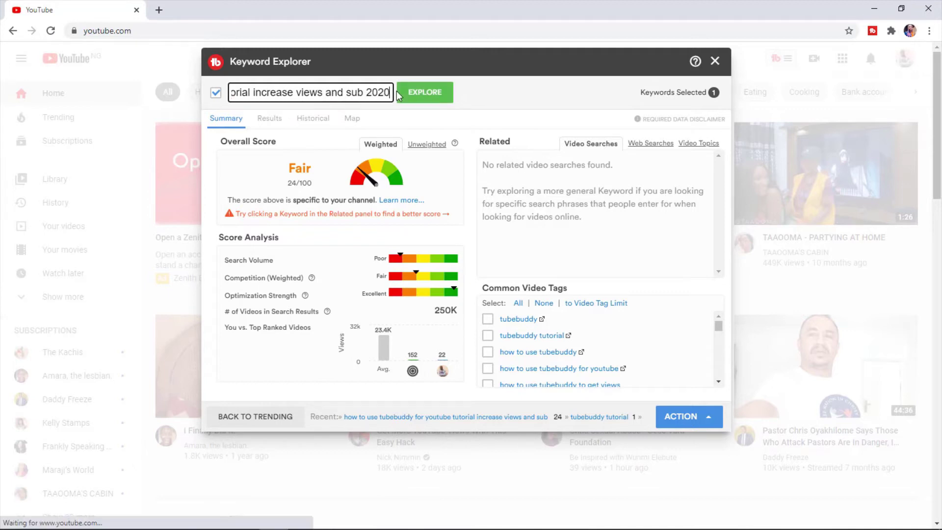
pyautogui.click(397, 90)
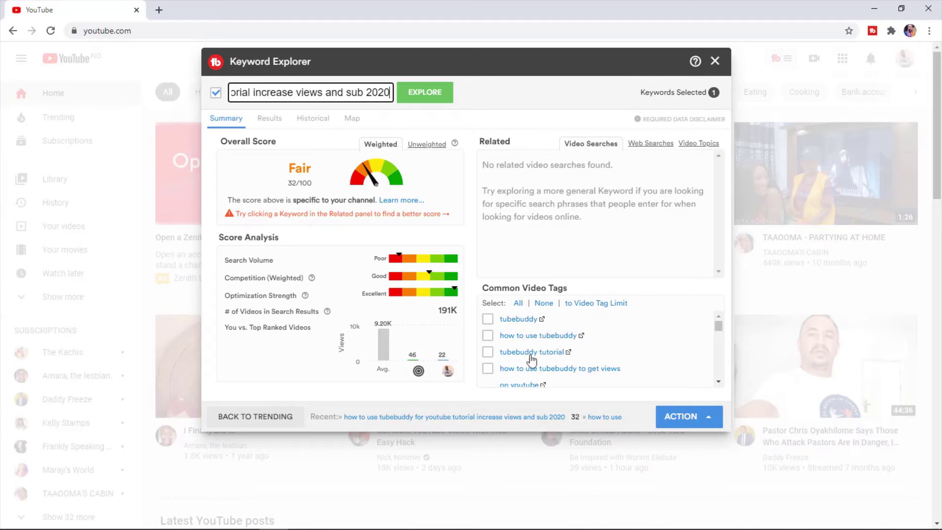
# Explore the common video tag "how to use tubebuddy" and review its related video searches
pyautogui.click(551, 337)
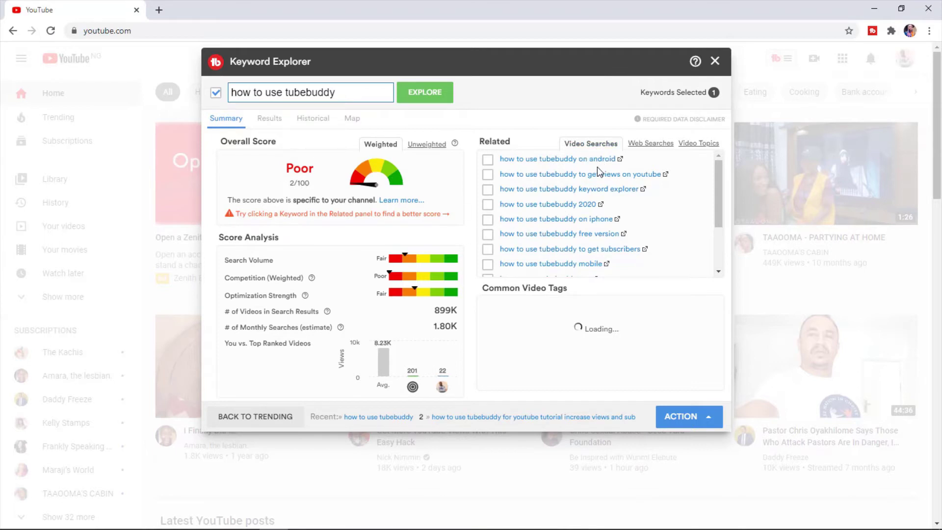
pyautogui.scroll(-3, 575, 191)
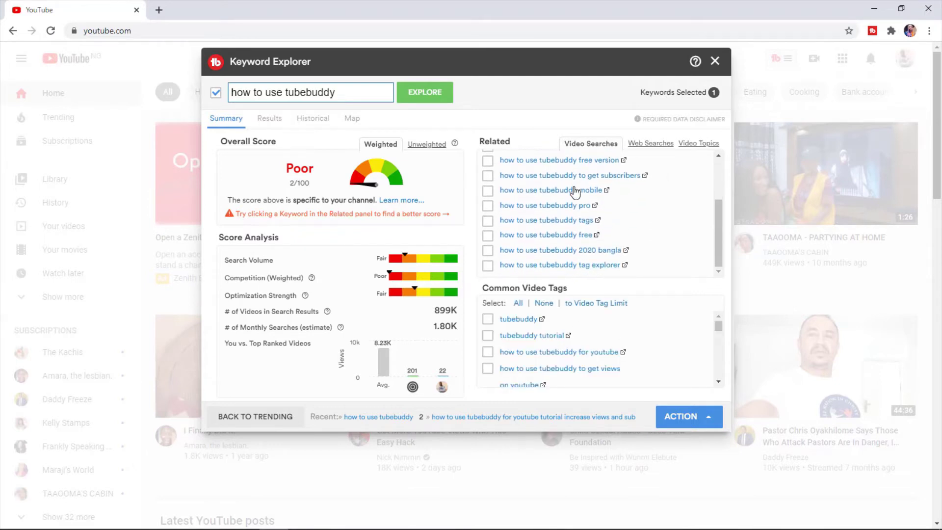
# Extend the keyword to "how to use tubebuddy on youtube to grow your channel" and explore it
pyautogui.scroll(3, 595, 199)
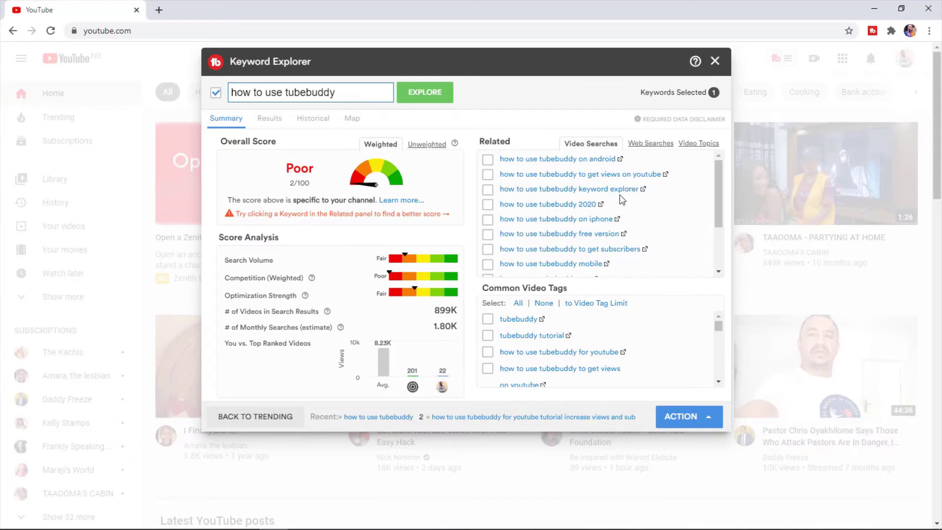
pyautogui.click(355, 96)
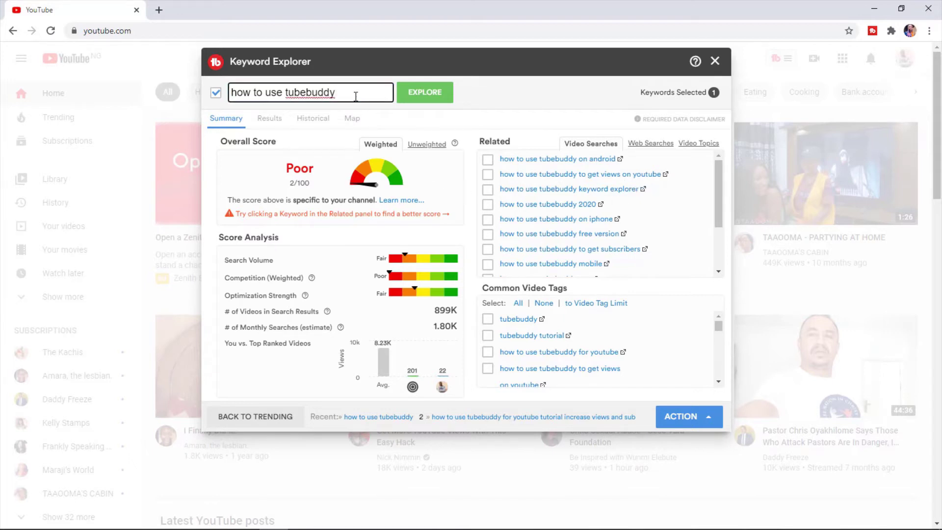
pyautogui.write('on')
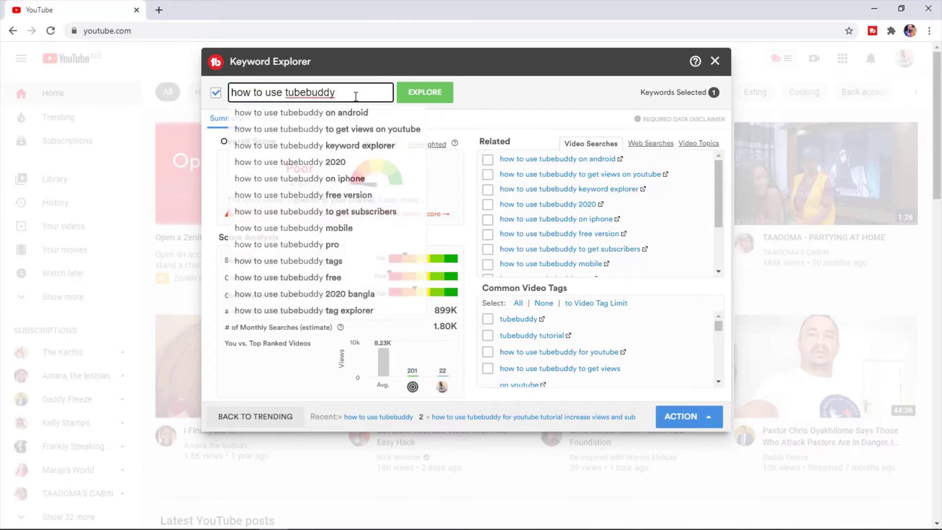
pyautogui.write(' yout')
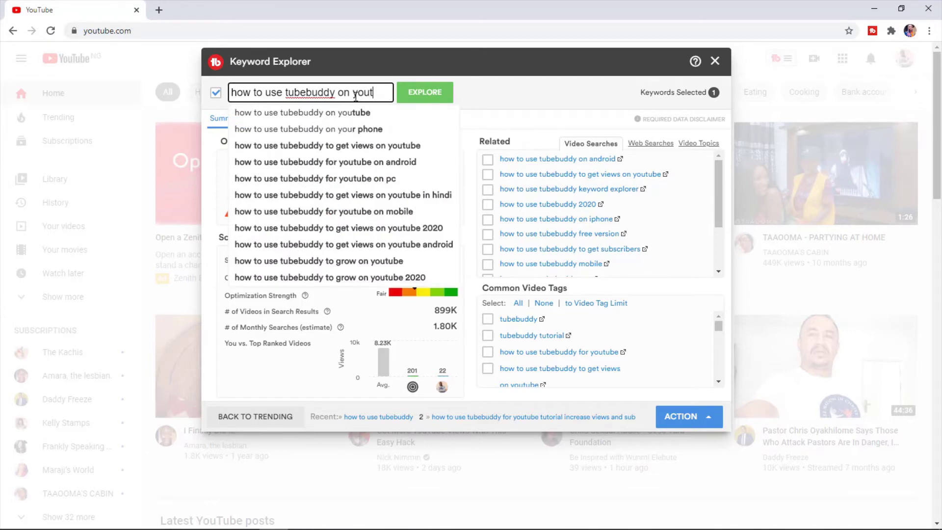
pyautogui.write('ube to grow ')
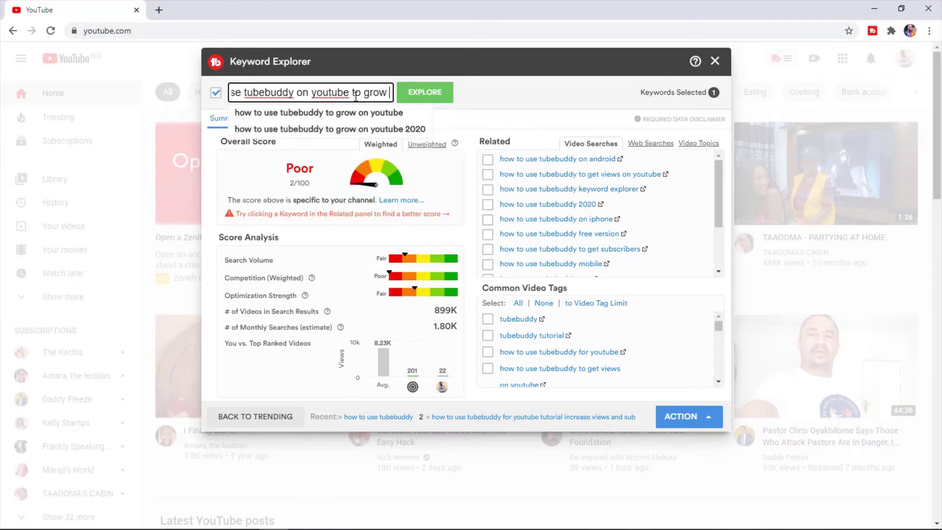
pyautogui.write('your ch')
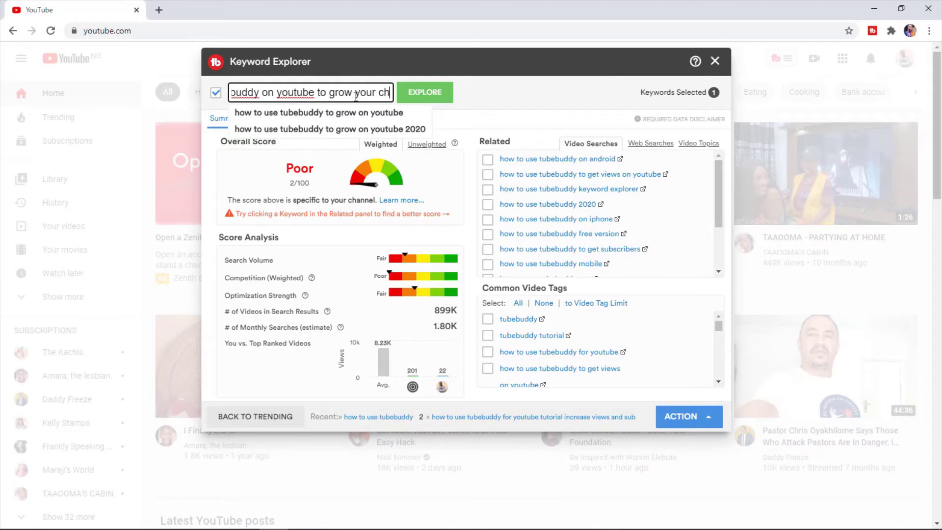
pyautogui.write('annel')
pyautogui.press('Return')
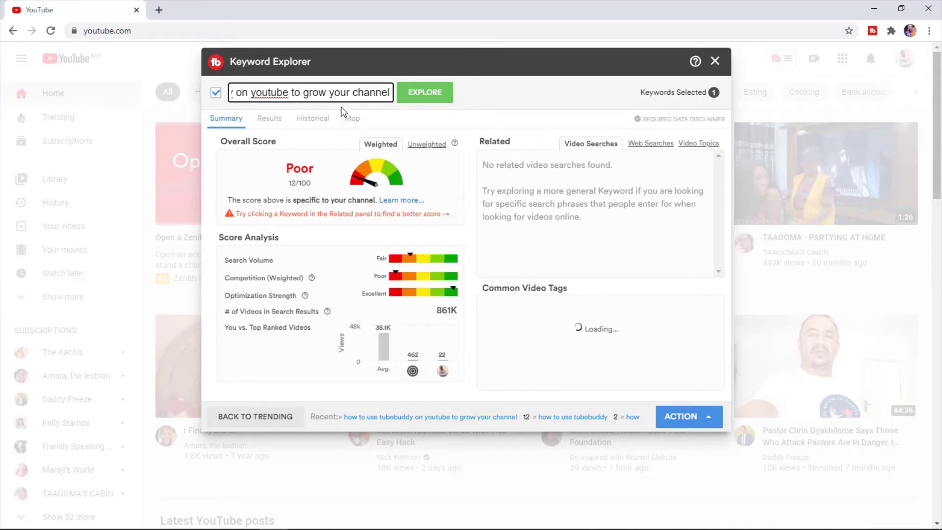
# Replace the keyword with "tubebuddy to rank your video on youtube" and explore it
pyautogui.moveTo(390, 93); pyautogui.dragTo(228, 96)
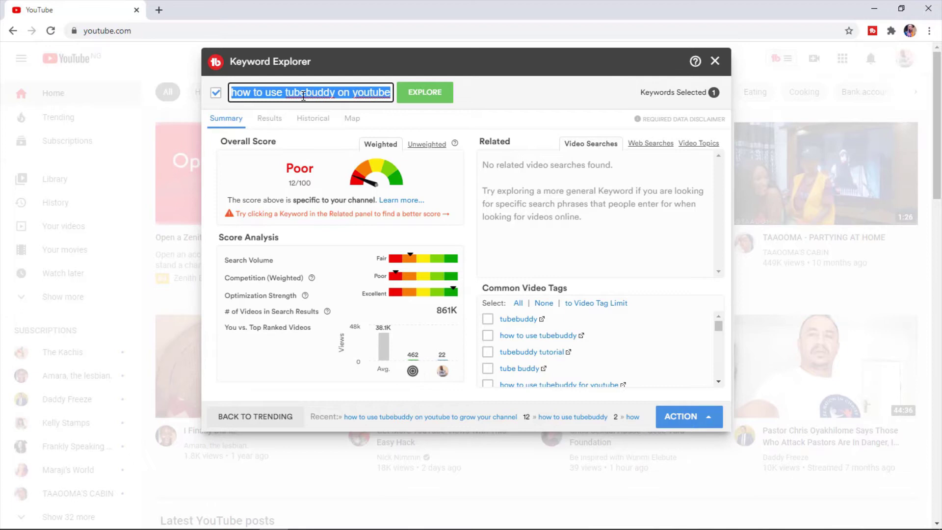
pyautogui.write('tubeb')
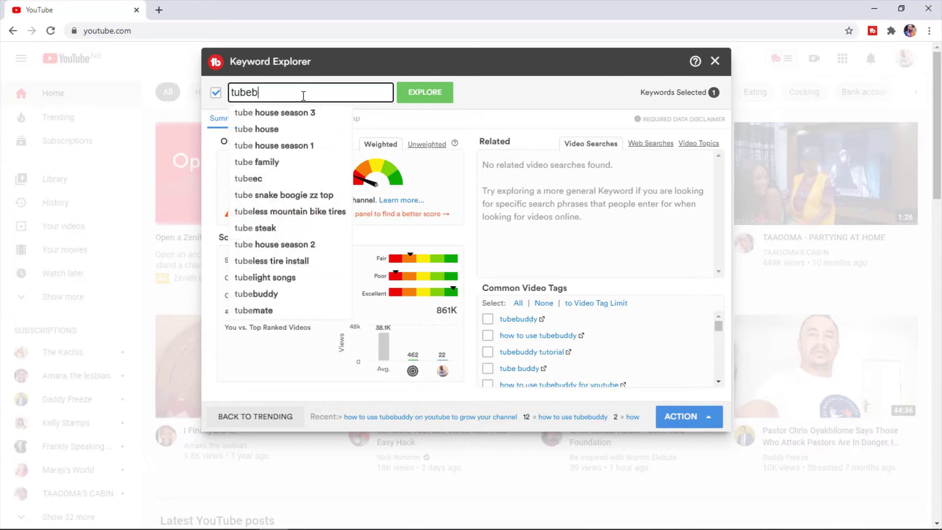
pyautogui.write('uddy to r')
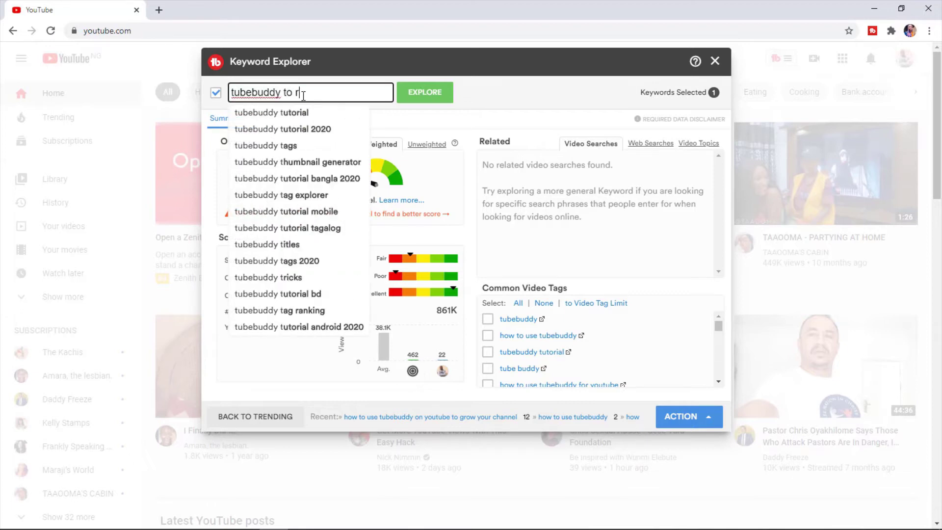
pyautogui.write('ank your ')
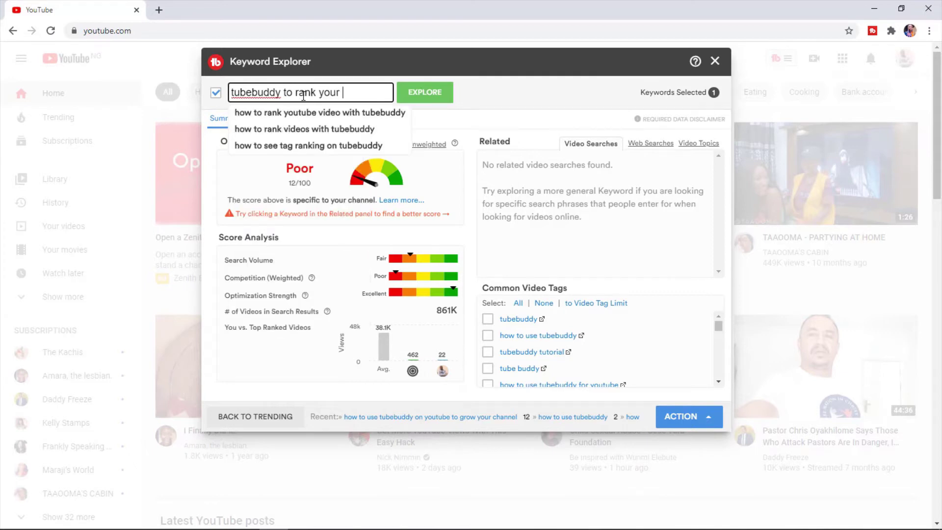
pyautogui.write('video')
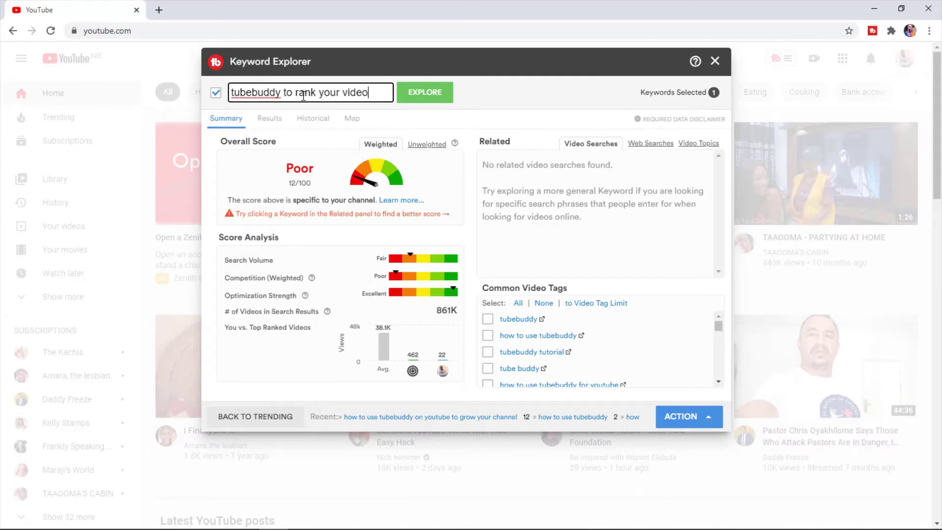
pyautogui.write(' on youtube')
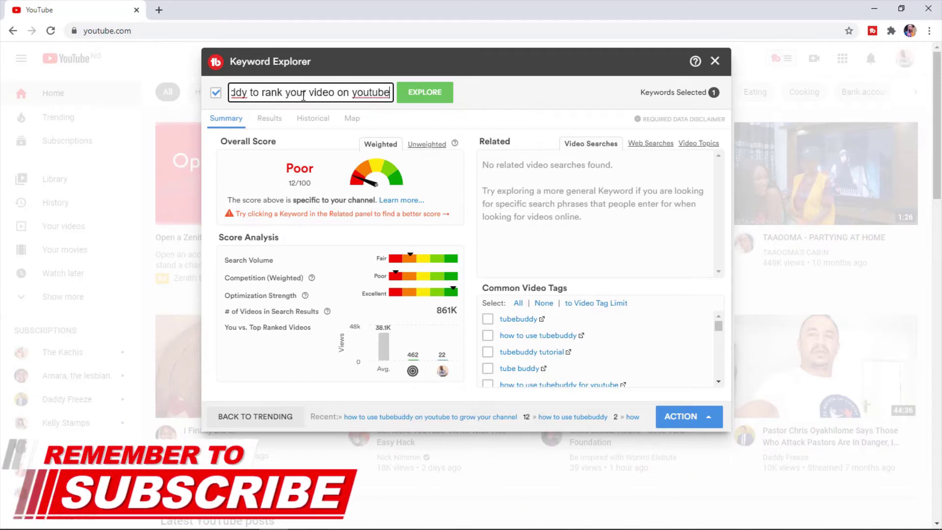
pyautogui.press('Return')
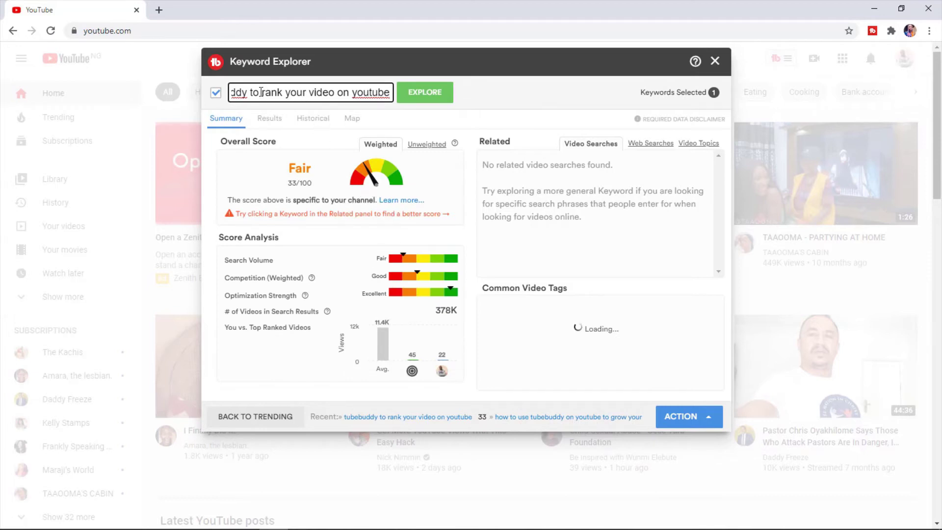
# Add "how to use" in front of "tubebuddy to rank your video on youtube" and explore the resulting keyword
pyautogui.moveTo(255, 92); pyautogui.dragTo(219, 101)
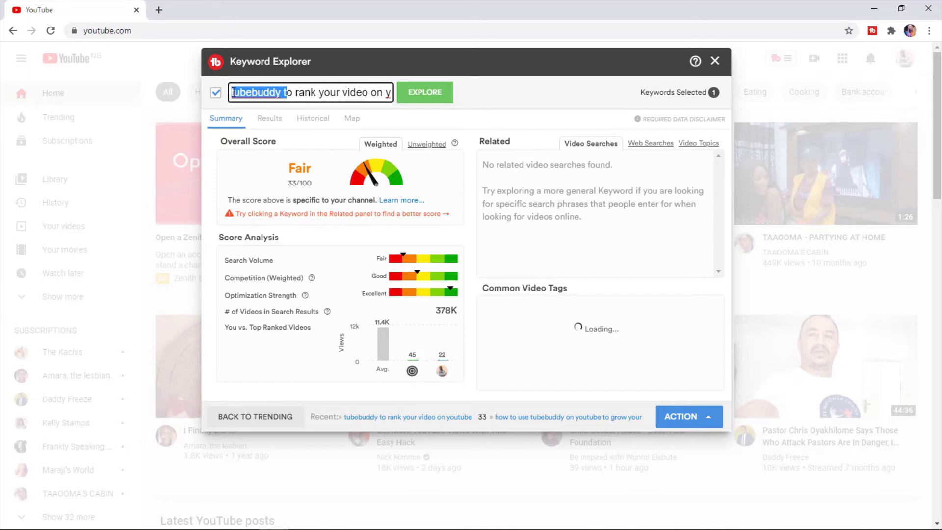
pyautogui.moveTo(367, 92); pyautogui.dragTo(464, 91)
pyautogui.moveTo(310, 97); pyautogui.dragTo(218, 101)
pyautogui.click(232, 91)
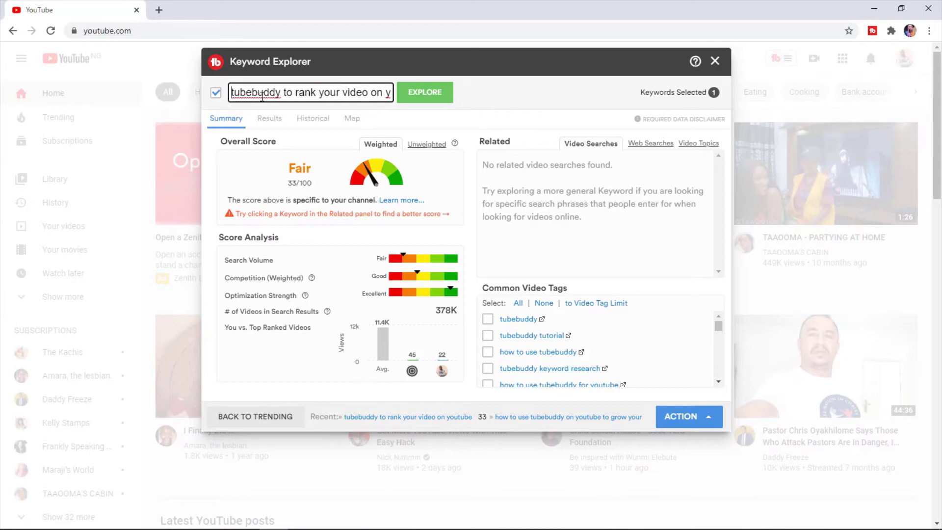
pyautogui.write('how to use')
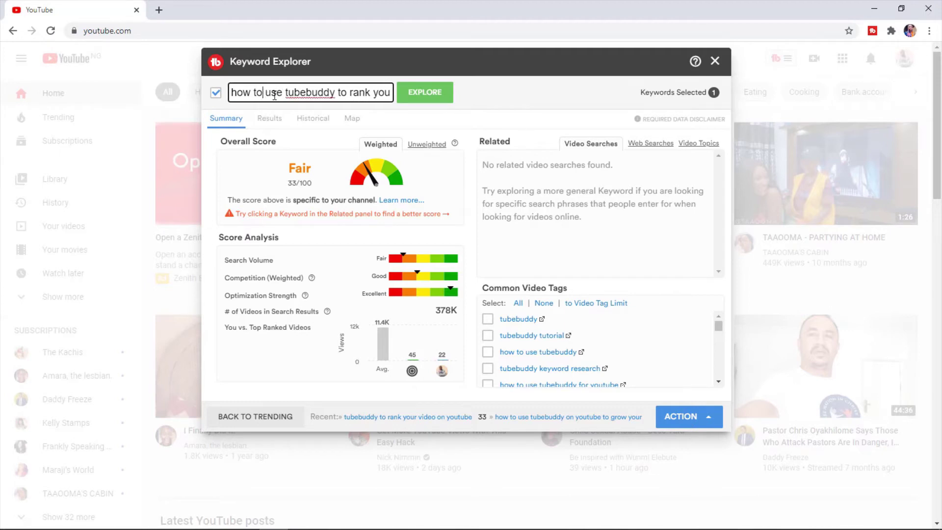
pyautogui.moveTo(263, 94); pyautogui.dragTo(463, 90)
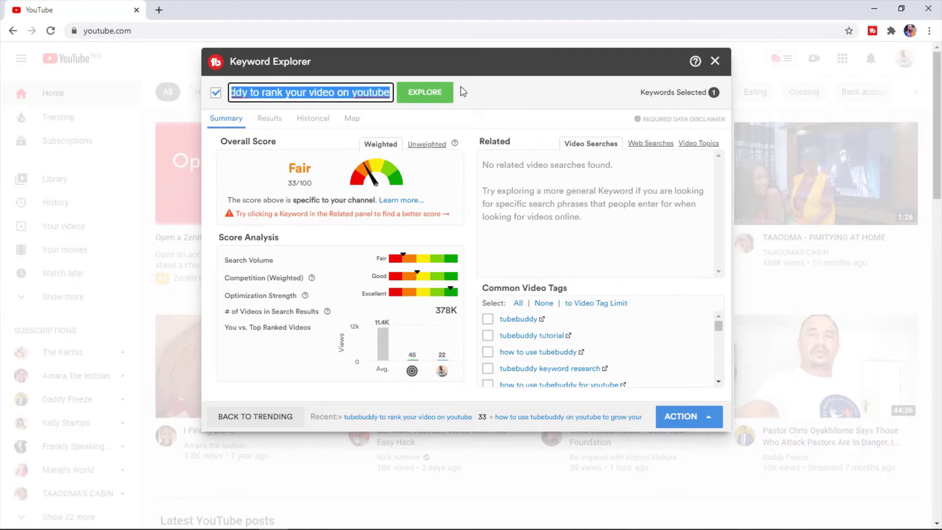
pyautogui.click(417, 97)
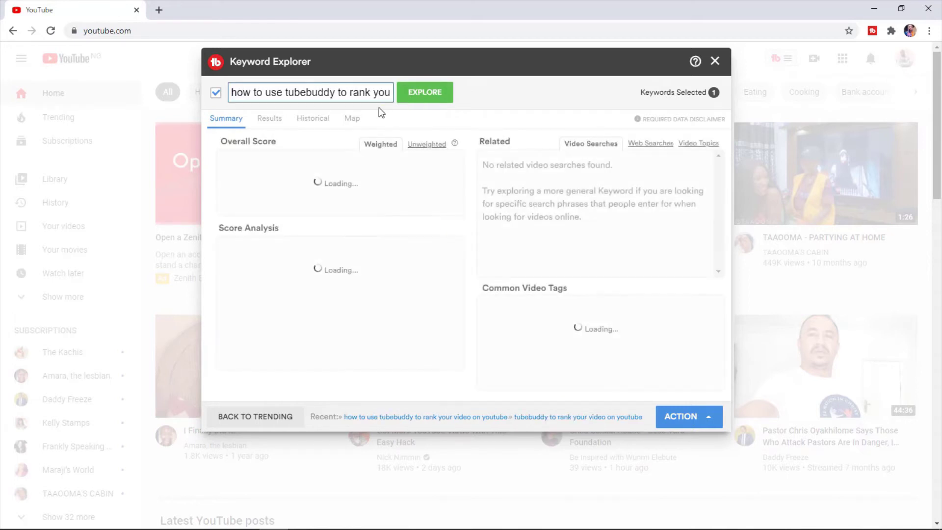
# Review the wording of the explored keyword and compare its weighted and unweighted overall scores
pyautogui.moveTo(265, 92); pyautogui.dragTo(391, 92)
pyautogui.moveTo(309, 90); pyautogui.dragTo(218, 93)
pyautogui.click(283, 92)
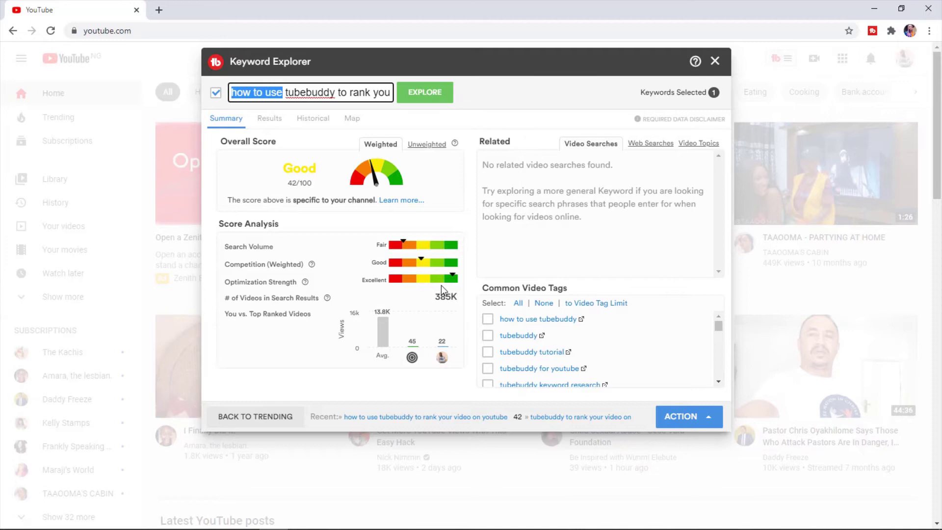
pyautogui.click(307, 92)
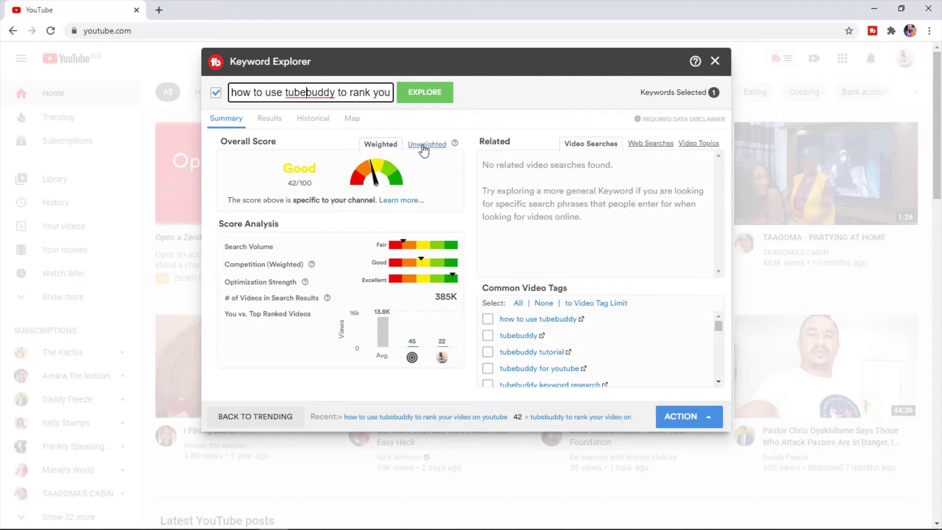
pyautogui.click(421, 148)
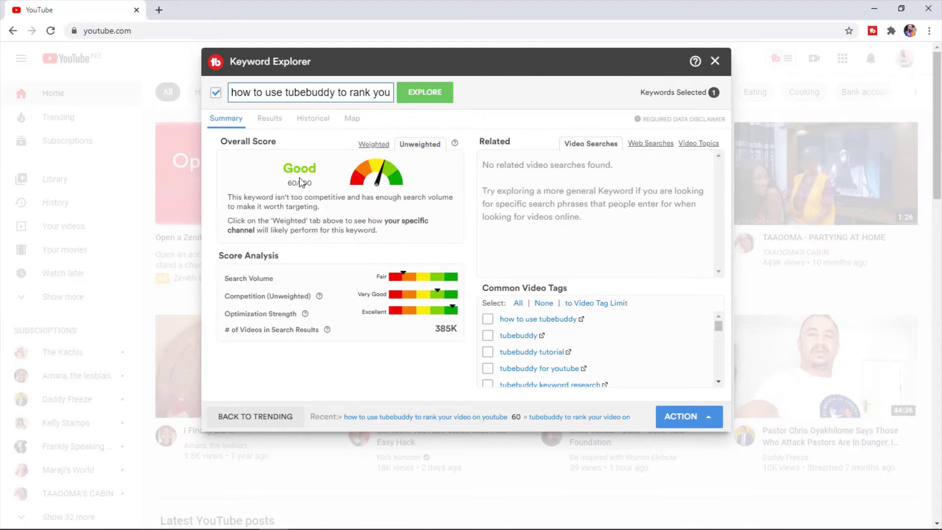
pyautogui.click(375, 148)
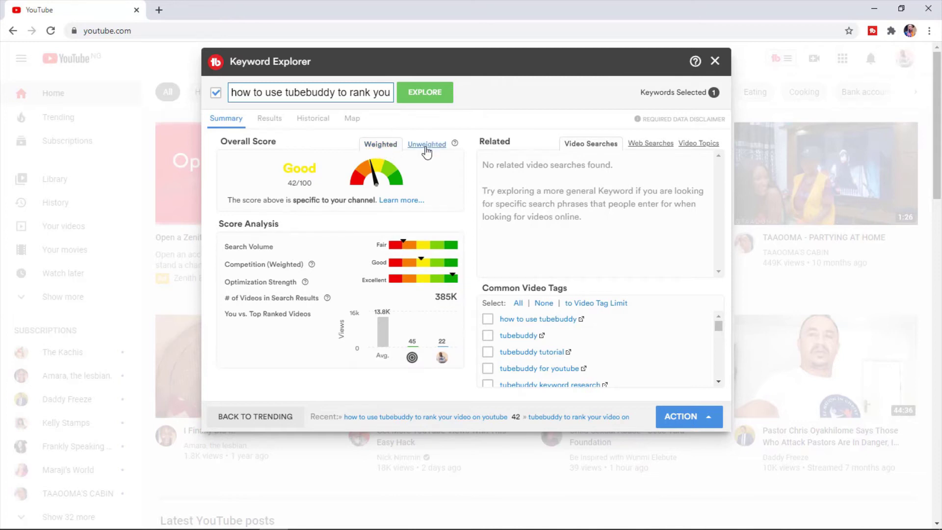
pyautogui.click(432, 145)
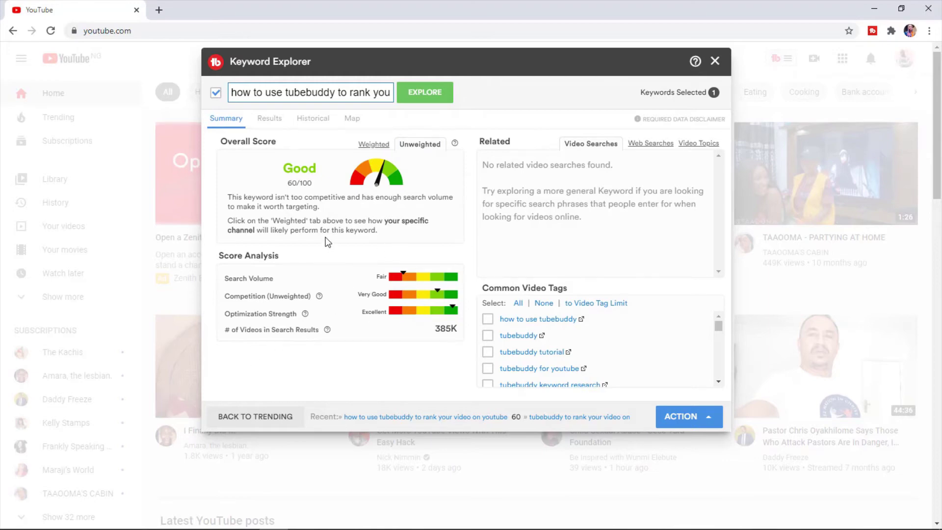
pyautogui.click(270, 93)
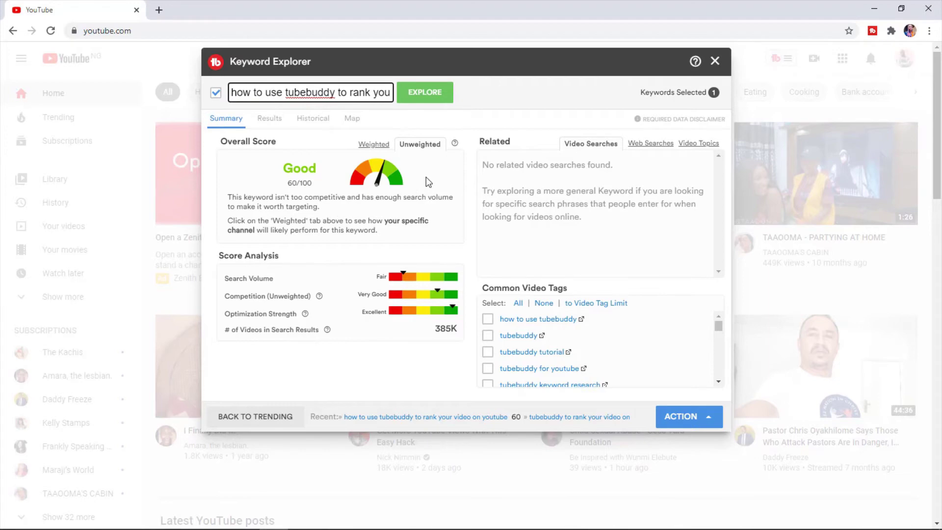
pyautogui.click(373, 143)
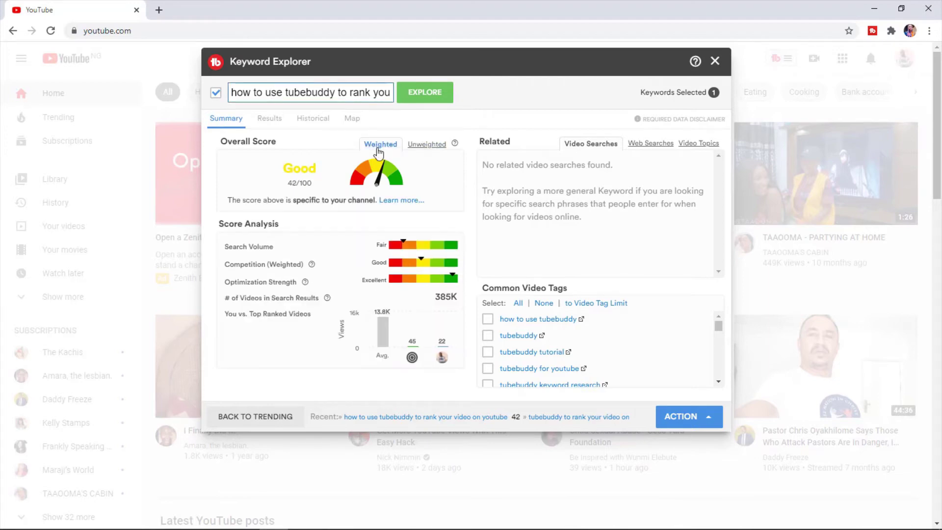
# Append "2020" to the keyword "how to use tubebuddy to rank your video on youtube" and explore it
pyautogui.tripleClick(346, 95)
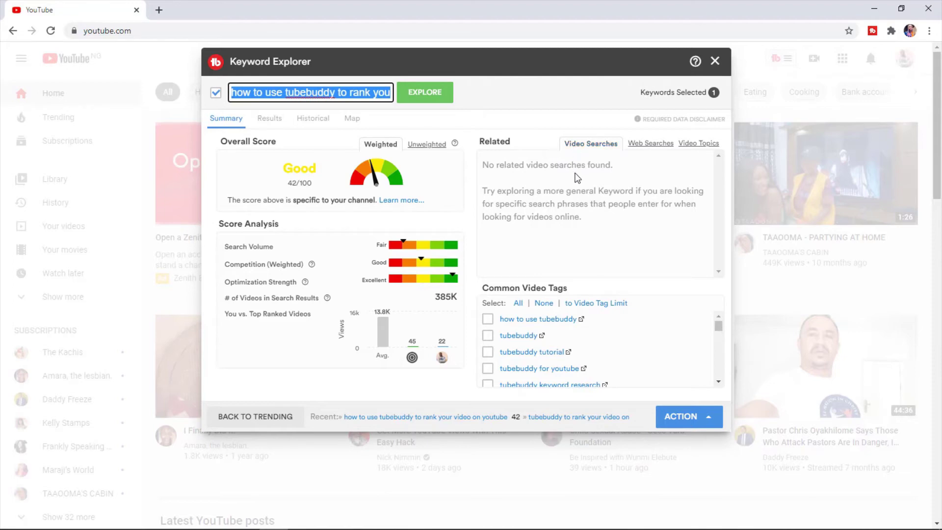
pyautogui.click(269, 90)
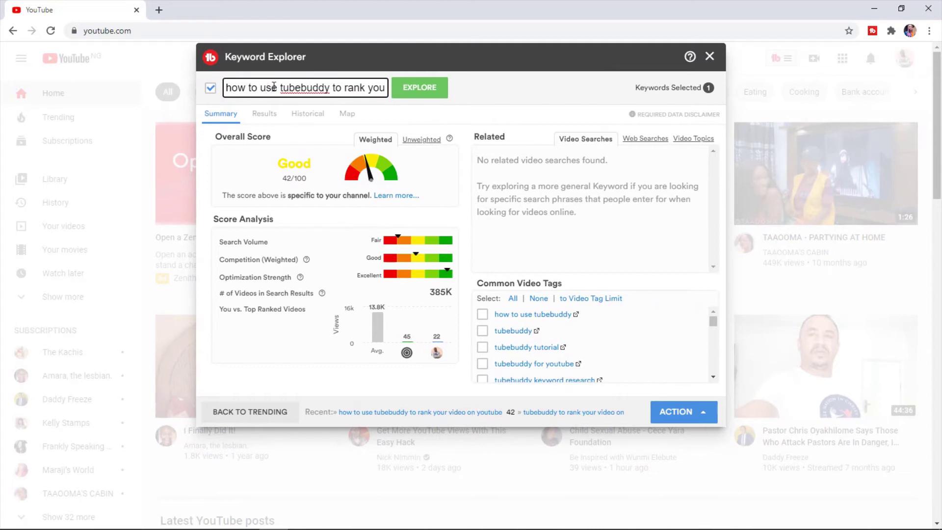
pyautogui.moveTo(276, 87); pyautogui.dragTo(449, 89)
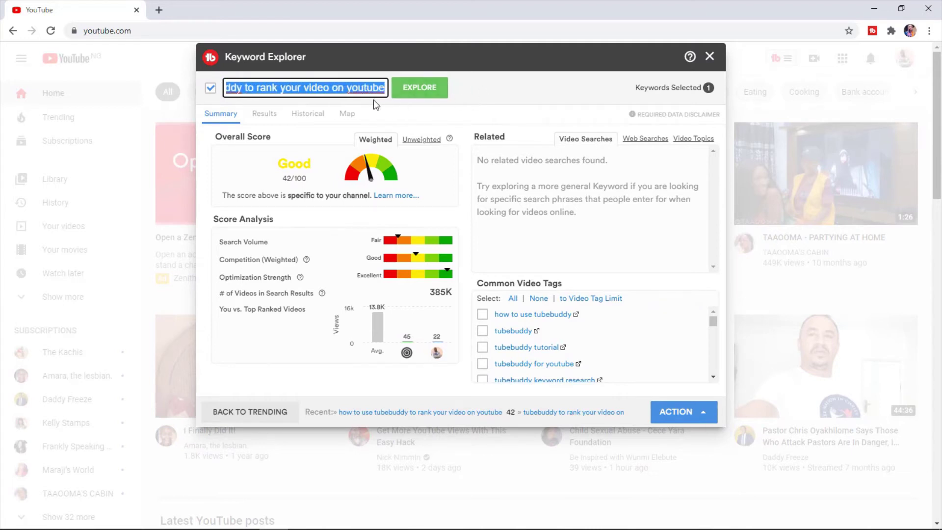
pyautogui.click(385, 90)
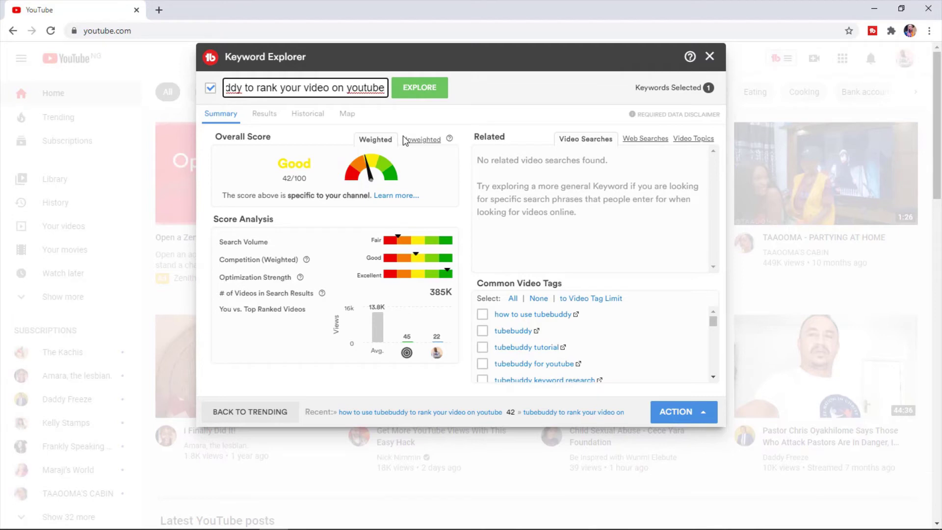
pyautogui.write('2020')
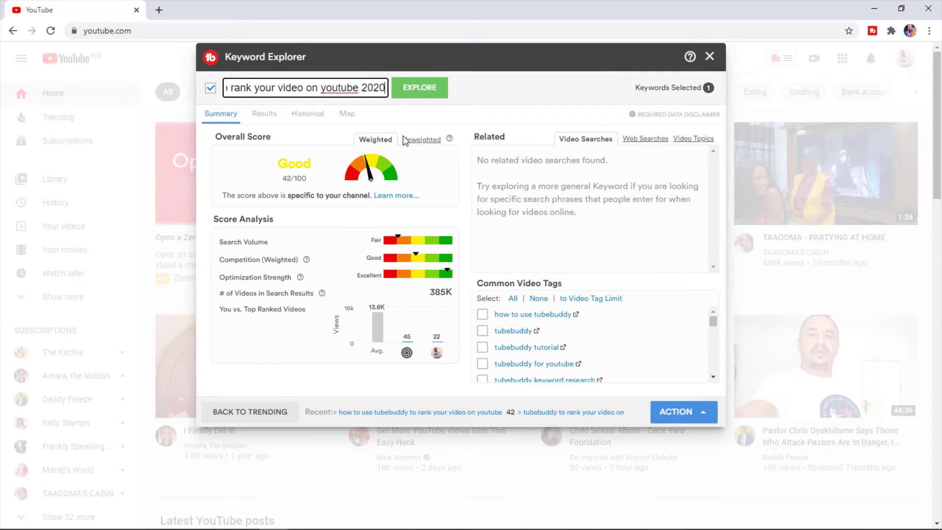
pyautogui.press('Return')
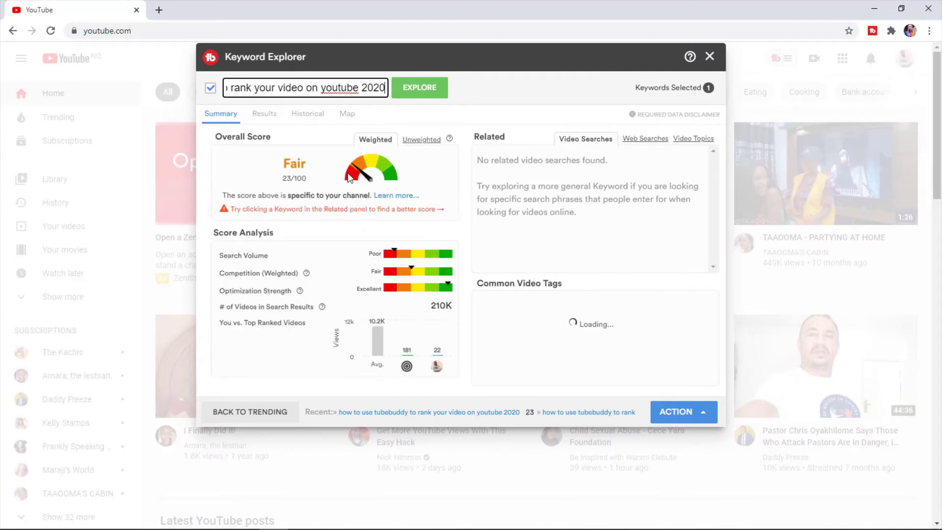
# Remove "2020" from the end of the keyword and highlight its opening phrase "how to use"
pyautogui.doubleClick(364, 89)
pyautogui.press('BackSpace')
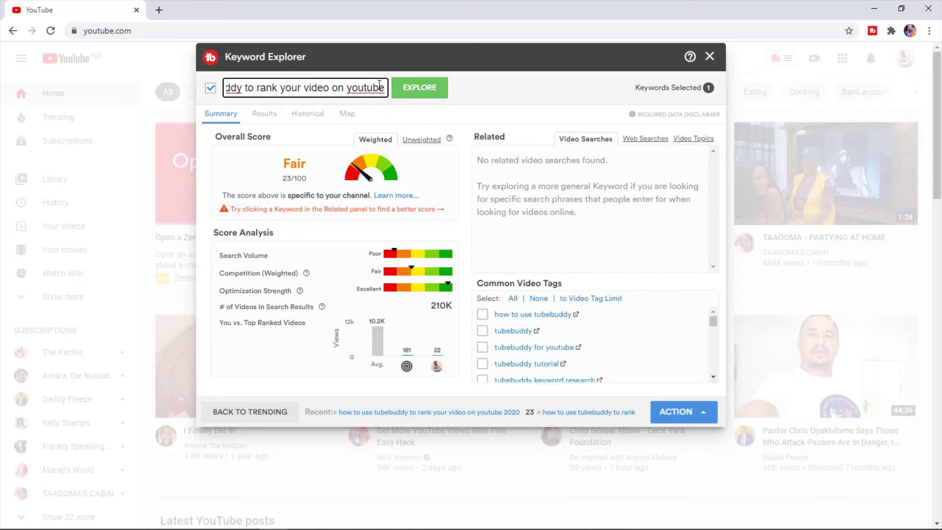
pyautogui.moveTo(385, 87); pyautogui.dragTo(237, 87)
pyautogui.click(267, 87)
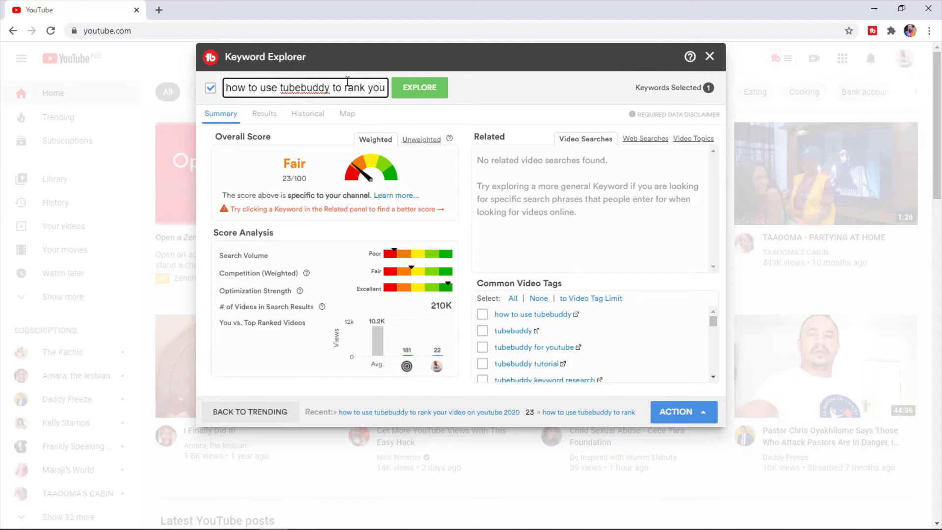
pyautogui.moveTo(278, 88); pyautogui.dragTo(178, 100)
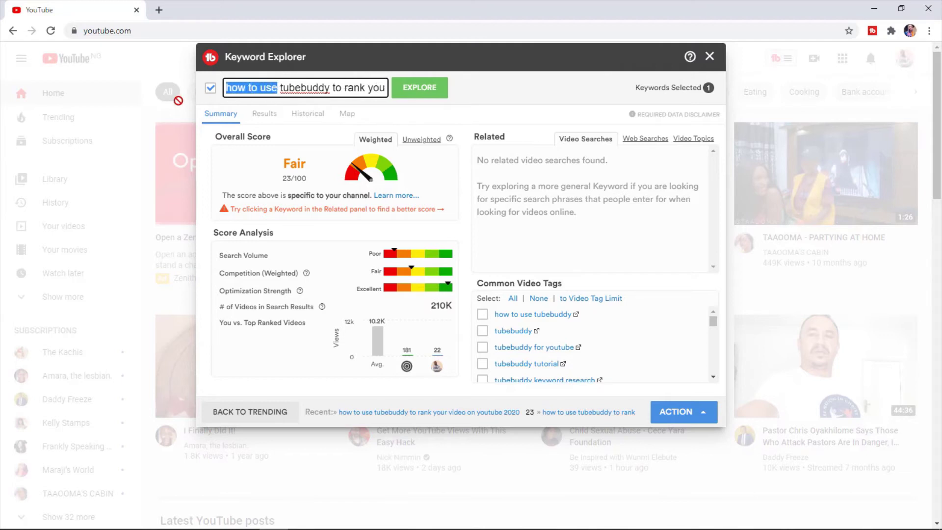
# Replace the keyword's opening phrase "how to use" with "using" and explore "using tubebuddy to rank your video on youtube"
pyautogui.write('using')
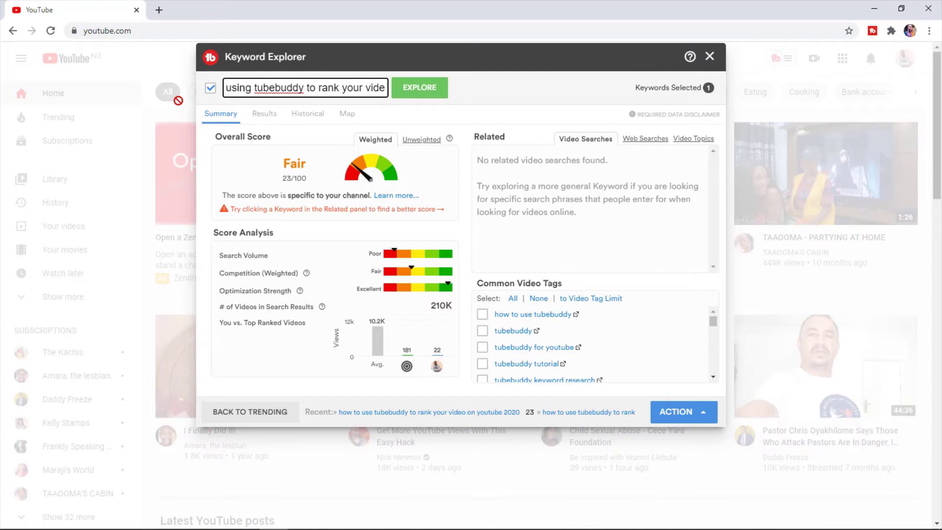
pyautogui.press('Return')
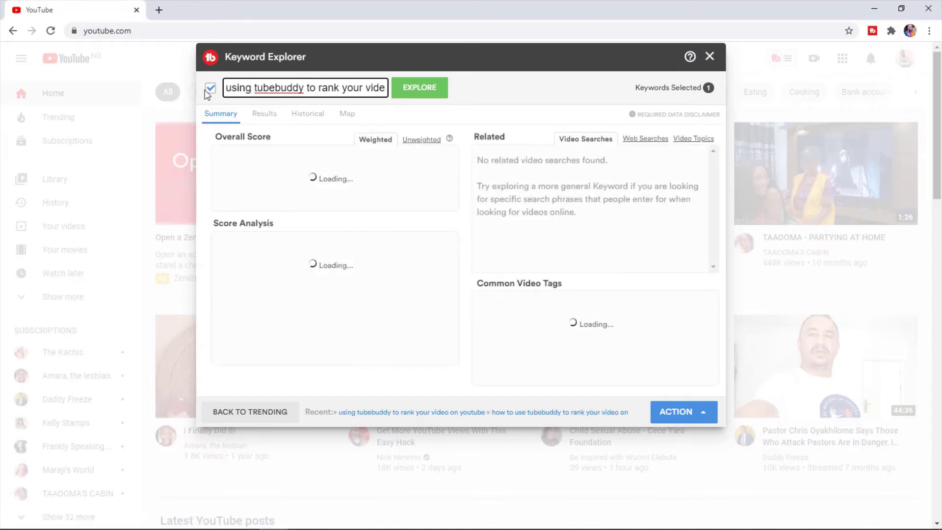
# Compare the unweighted and weighted overall scores of "using tubebuddy to rank your video on youtube" and review its wording
pyautogui.click(421, 141)
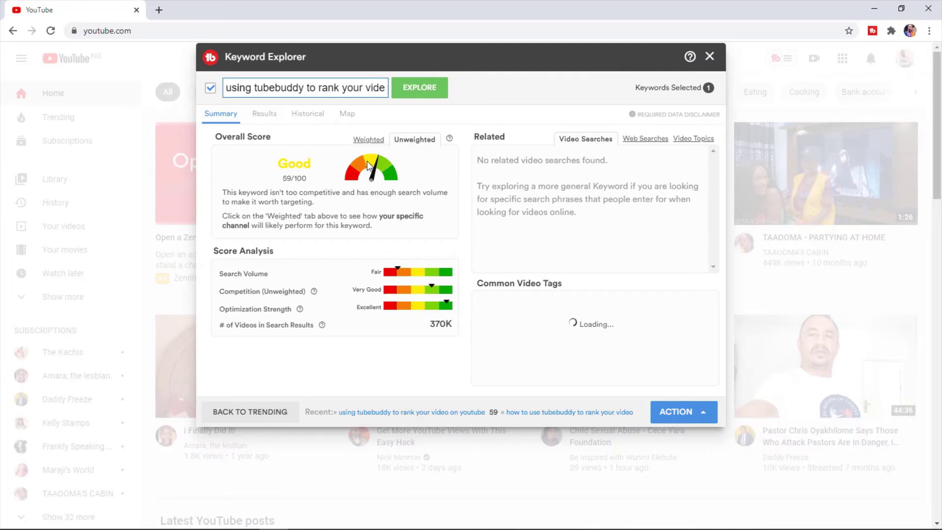
pyautogui.click(369, 140)
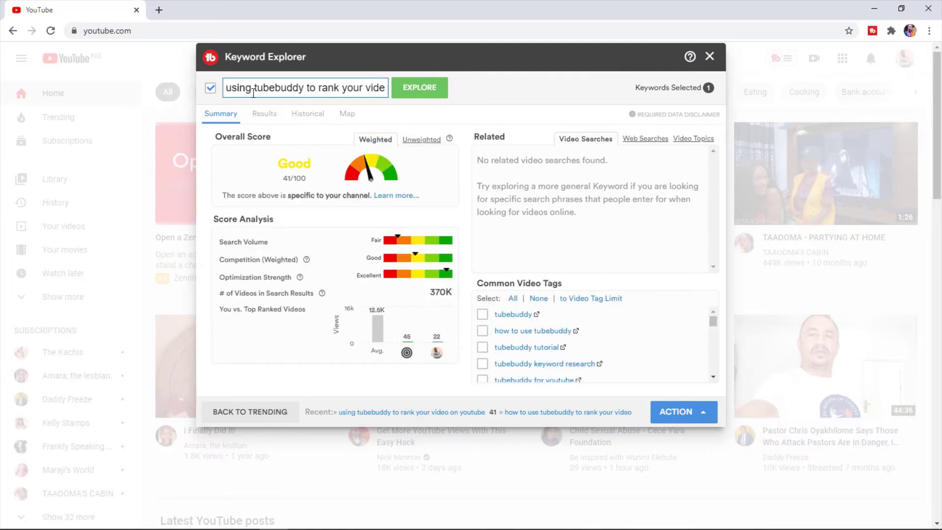
pyautogui.moveTo(230, 84); pyautogui.dragTo(226, 84)
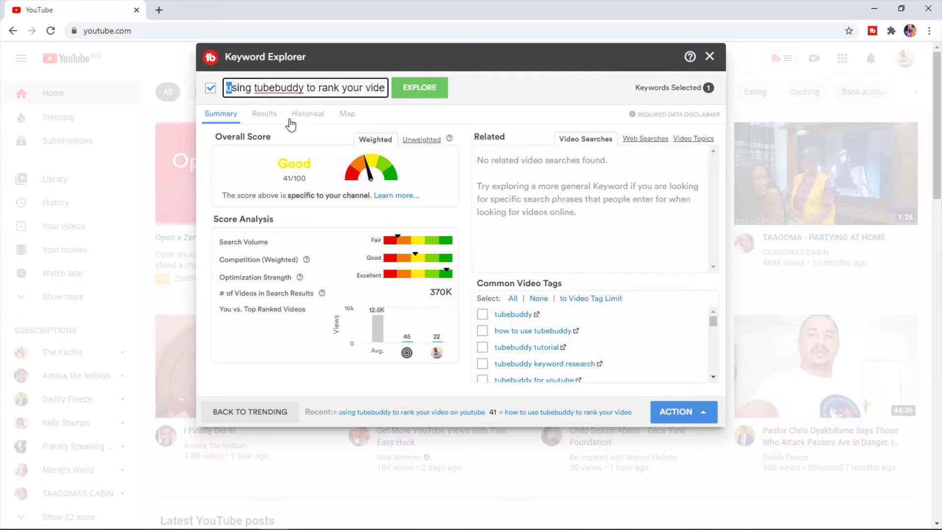
pyautogui.click(424, 141)
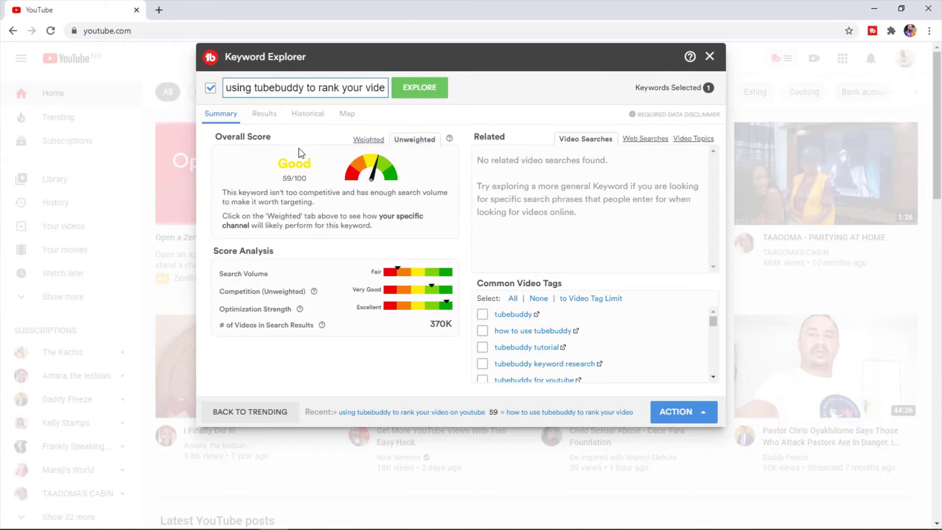
pyautogui.click(293, 88)
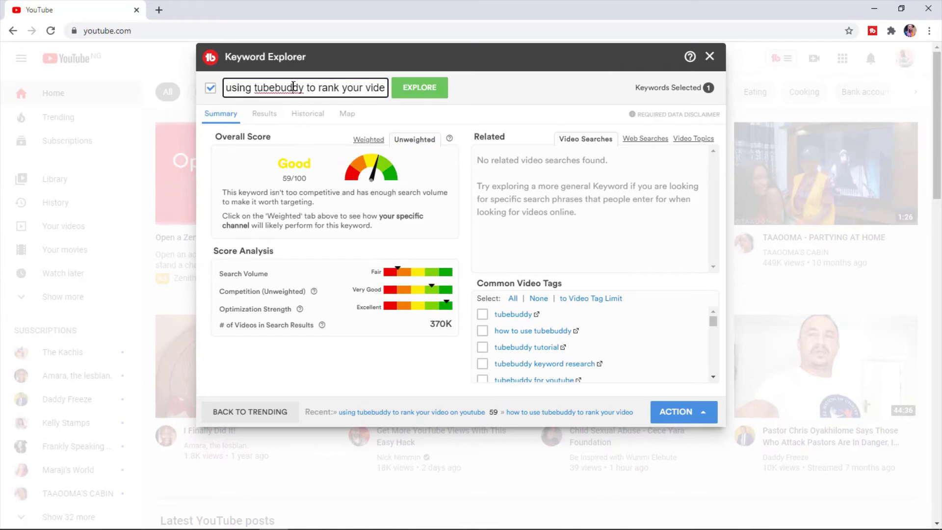
pyautogui.click(364, 143)
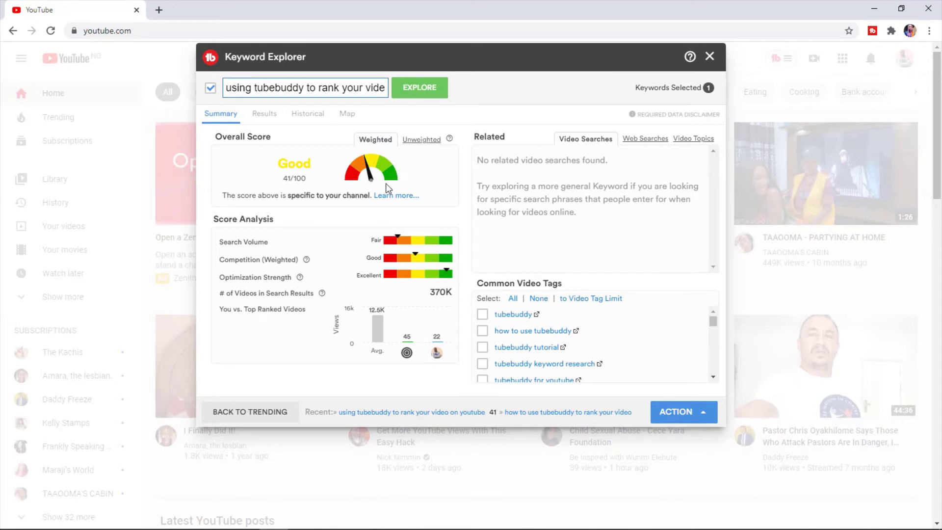
pyautogui.click(244, 93)
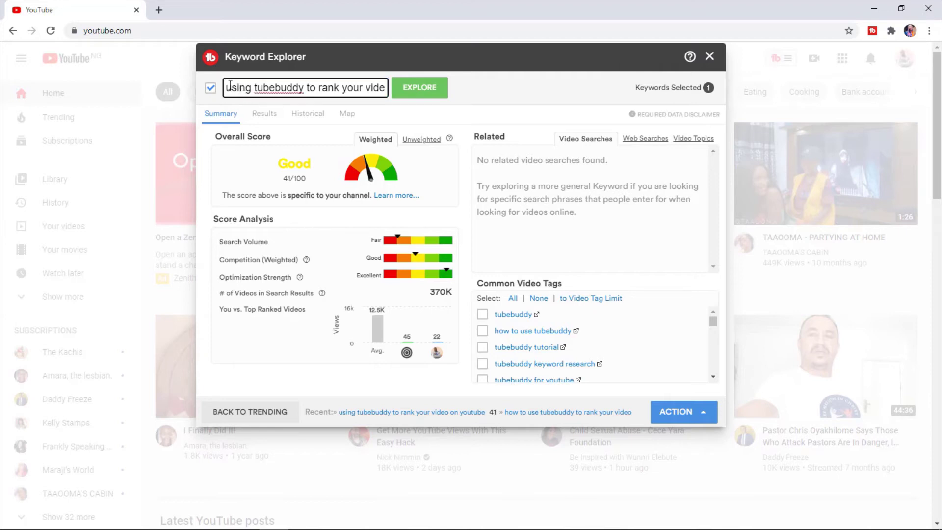
# Copy the full keyword "using tubebuddy to rank your video on youtube" to the clipboard
pyautogui.moveTo(227, 88); pyautogui.dragTo(482, 80)
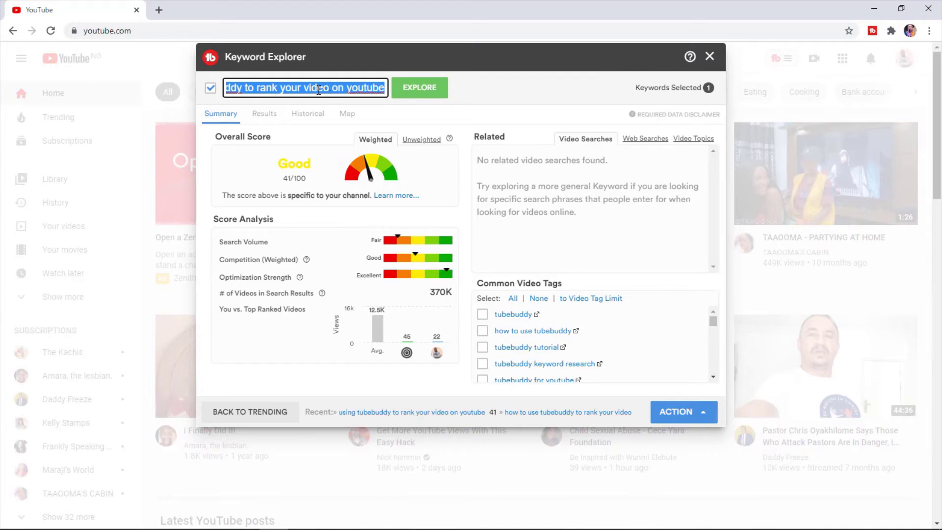
pyautogui.rightClick(318, 92)
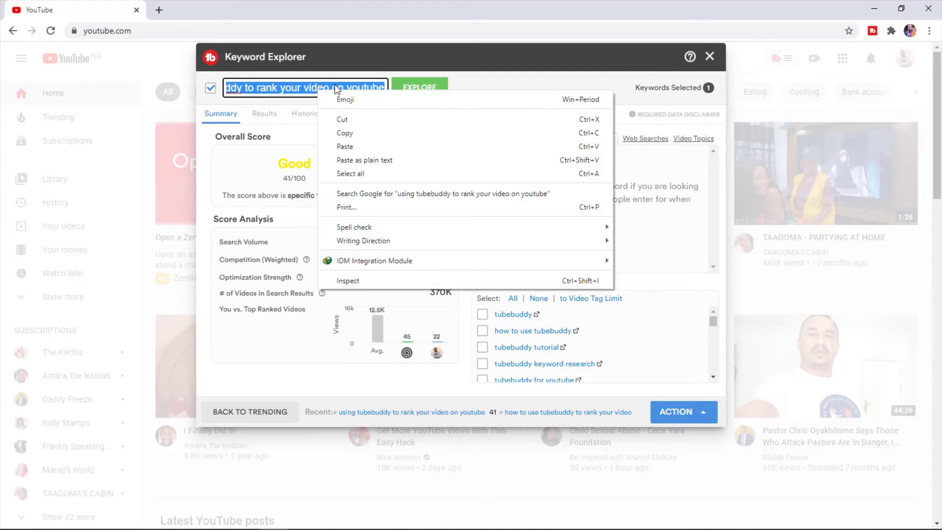
pyautogui.click(364, 133)
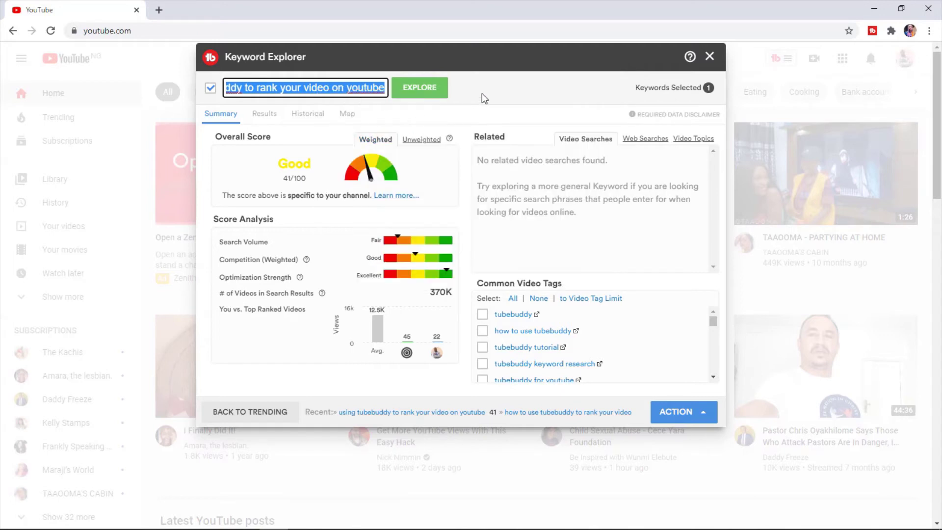
# Replace the keyword with "growing your channel fast" and explore it
pyautogui.click(311, 92)
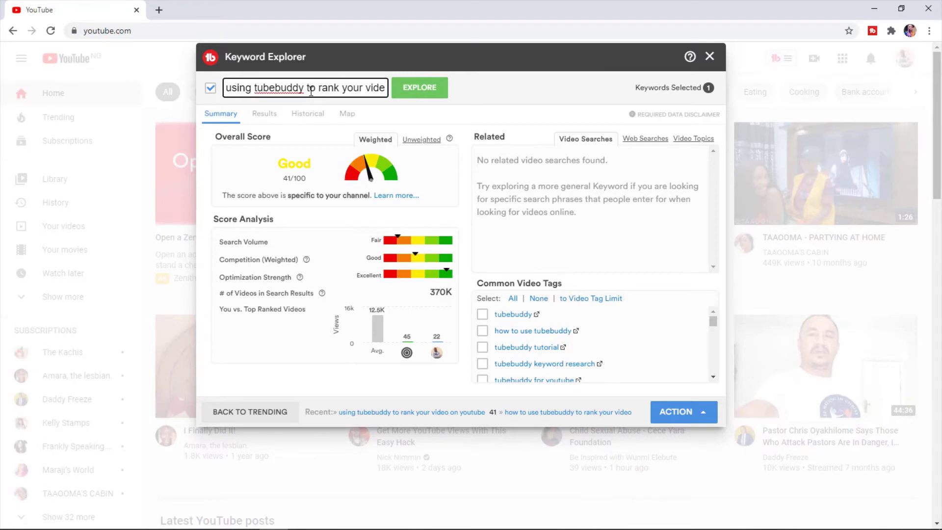
pyautogui.tripleClick(311, 92)
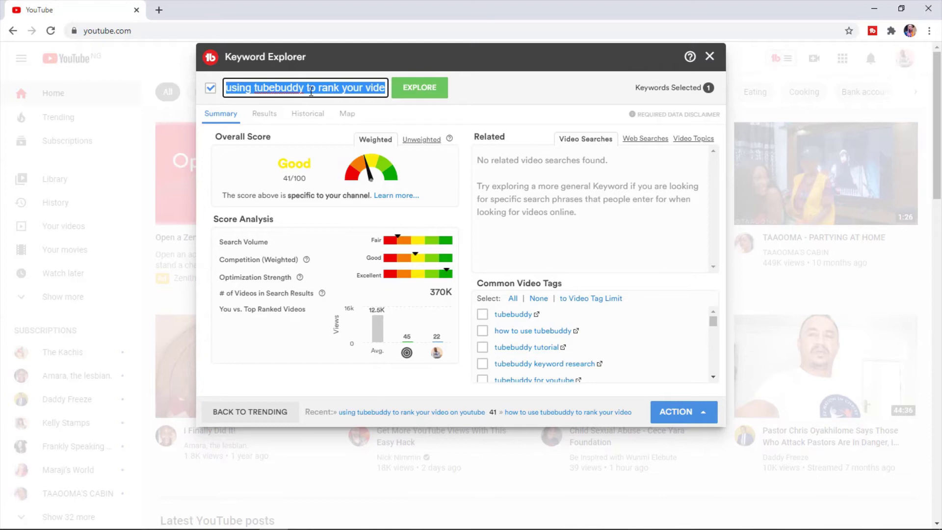
pyautogui.write('grow')
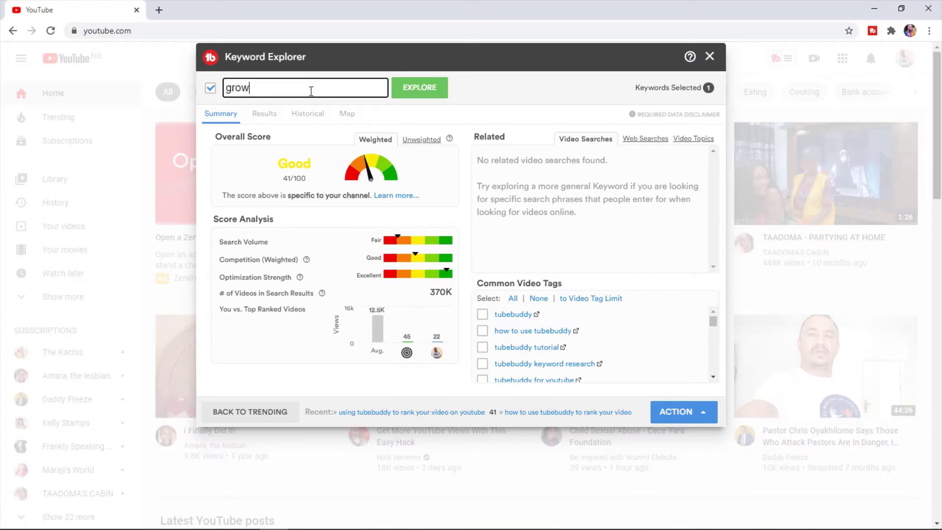
pyautogui.write('ing your chan')
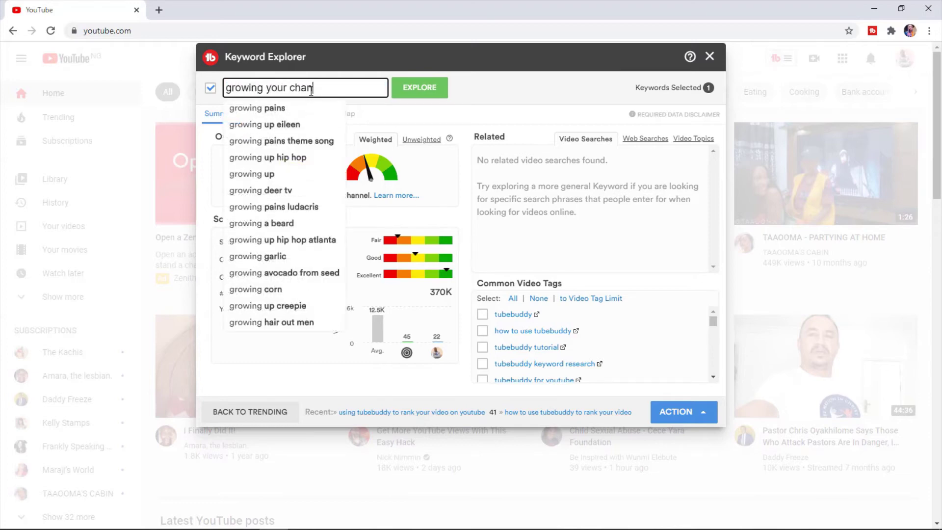
pyautogui.write('nel fast')
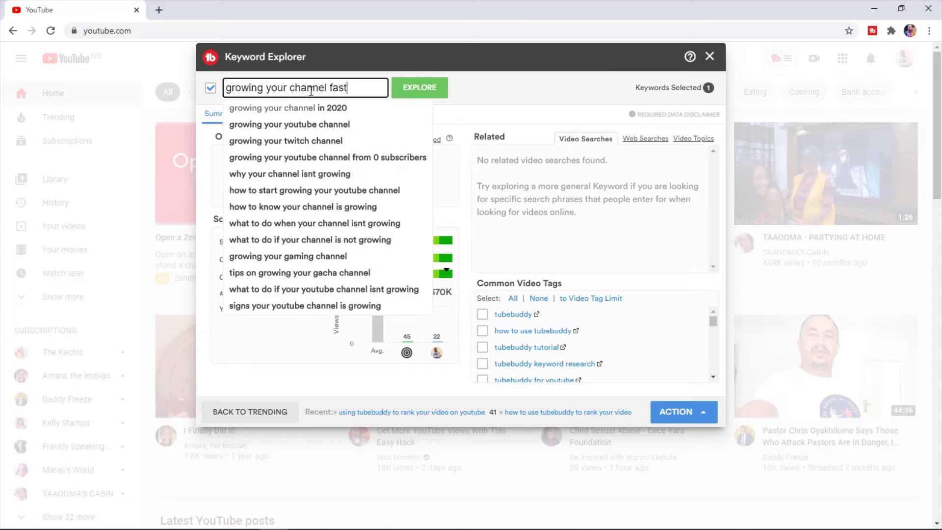
pyautogui.press('Return')
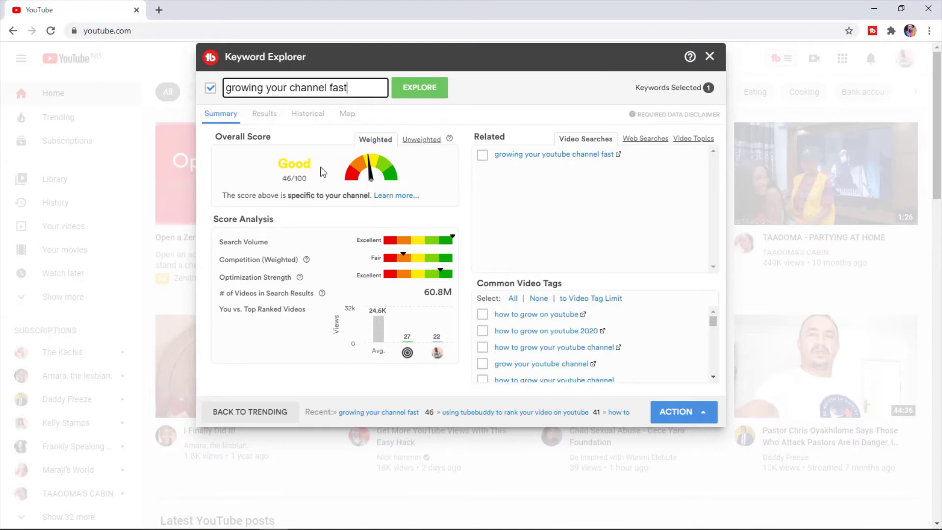
# Compare the unweighted and weighted scores of "growing your channel fast" and copy the keyword to the clipboard
pyautogui.click(415, 142)
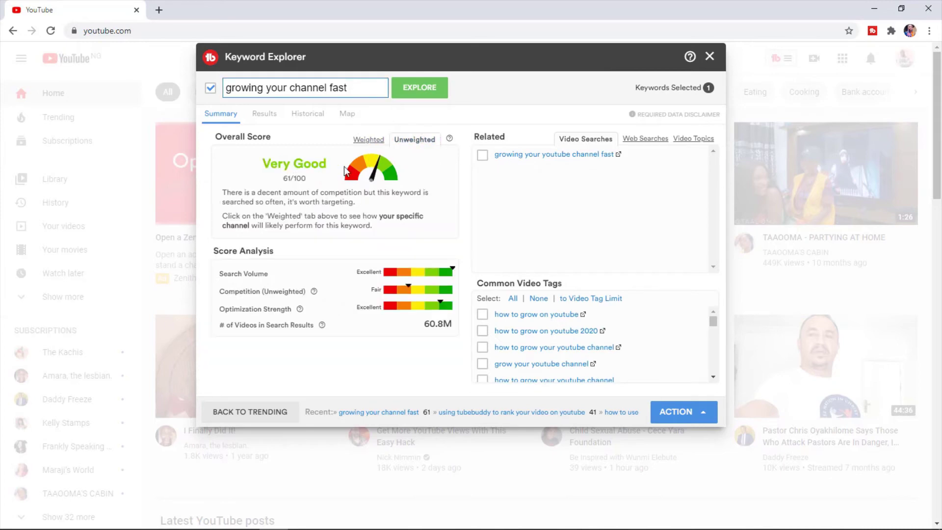
pyautogui.click(367, 141)
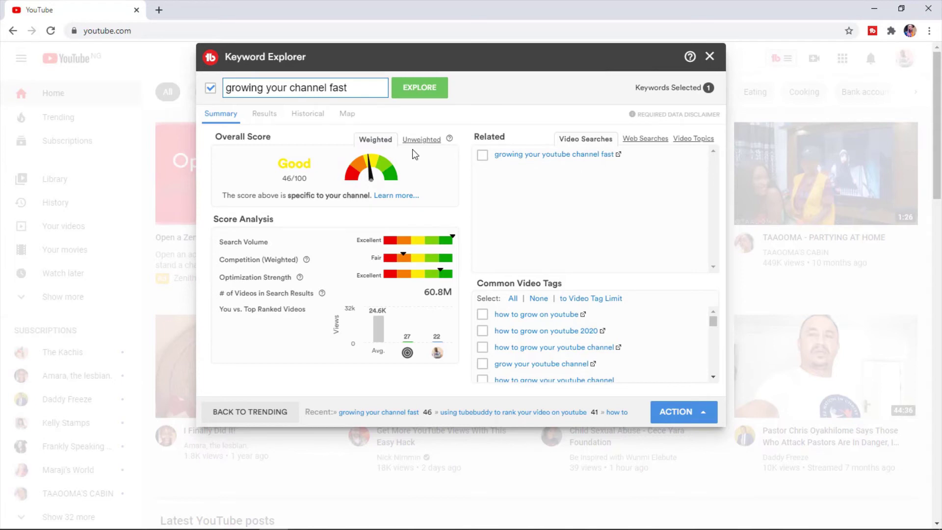
pyautogui.tripleClick(351, 87)
pyautogui.rightClick(351, 86)
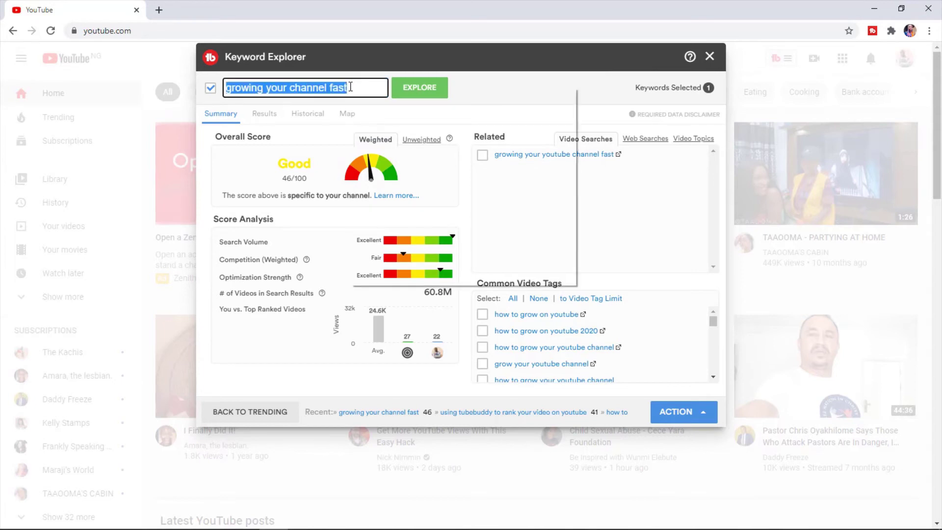
pyautogui.click(419, 130)
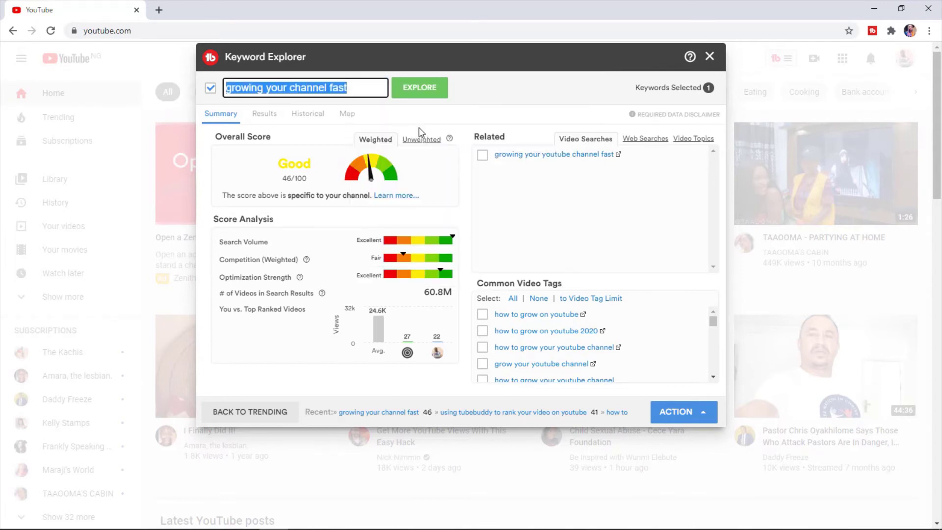
pyautogui.click(493, 101)
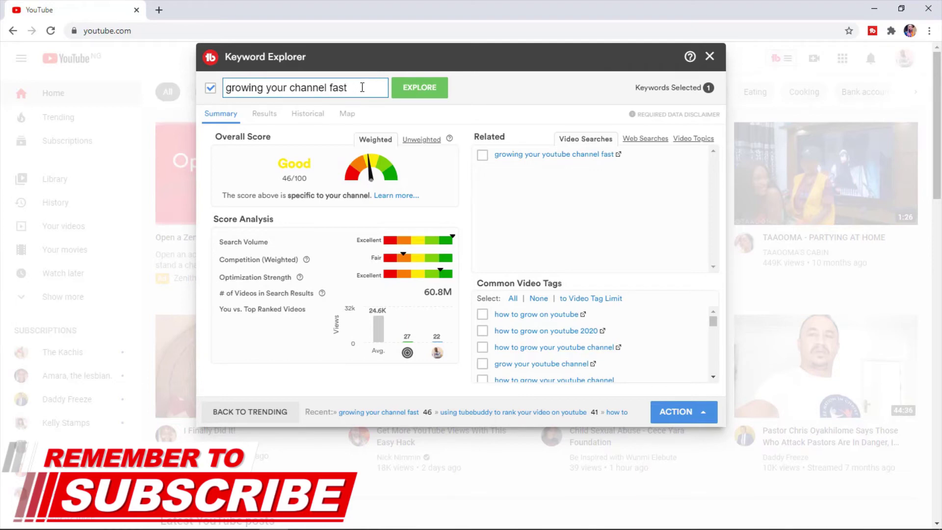
# Review the full wording of the keyword "growing your channel fast" alongside its weighted score analysis
pyautogui.moveTo(360, 88); pyautogui.dragTo(239, 85)
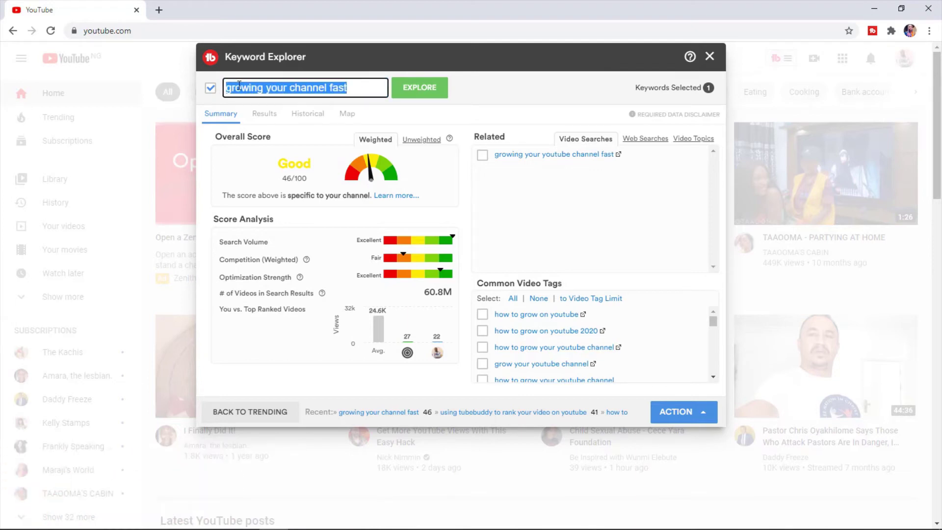
pyautogui.click(241, 87)
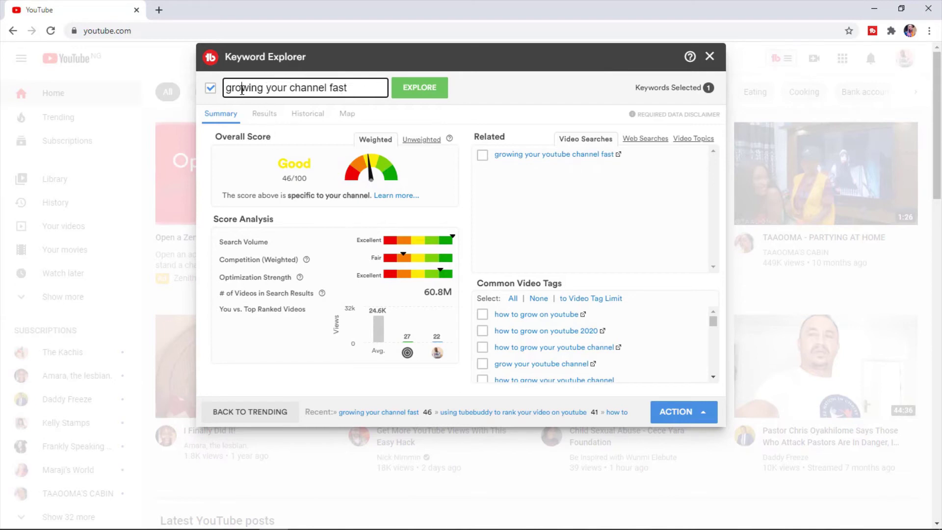
pyautogui.moveTo(227, 87); pyautogui.dragTo(364, 79)
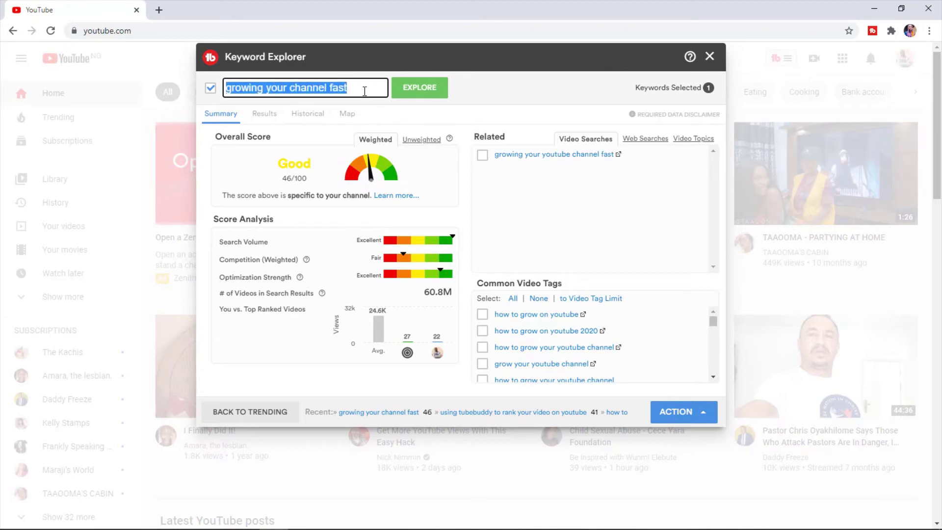
pyautogui.click(365, 91)
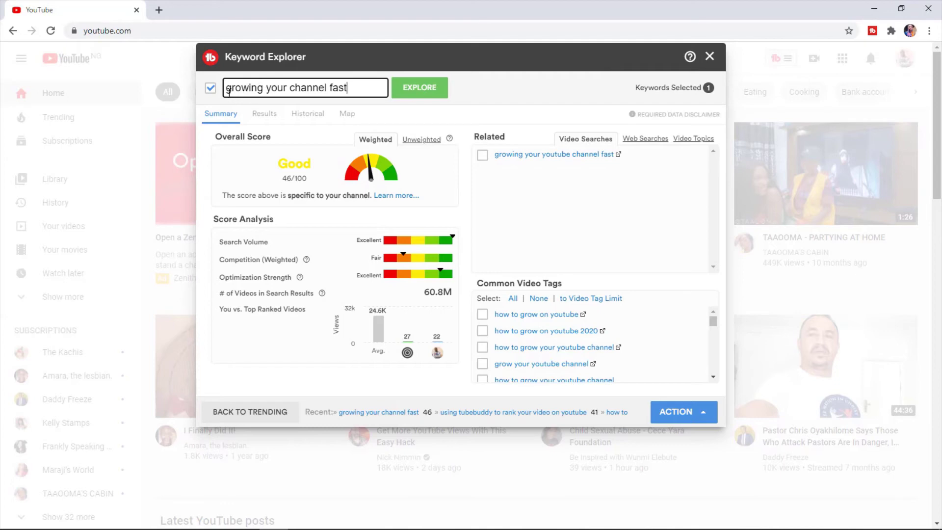
pyautogui.moveTo(228, 89); pyautogui.dragTo(359, 89)
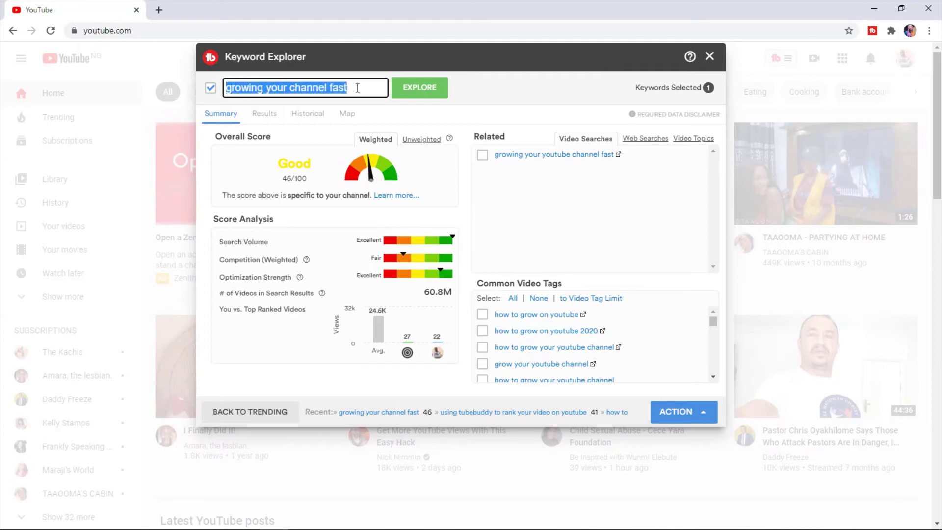
pyautogui.click(358, 89)
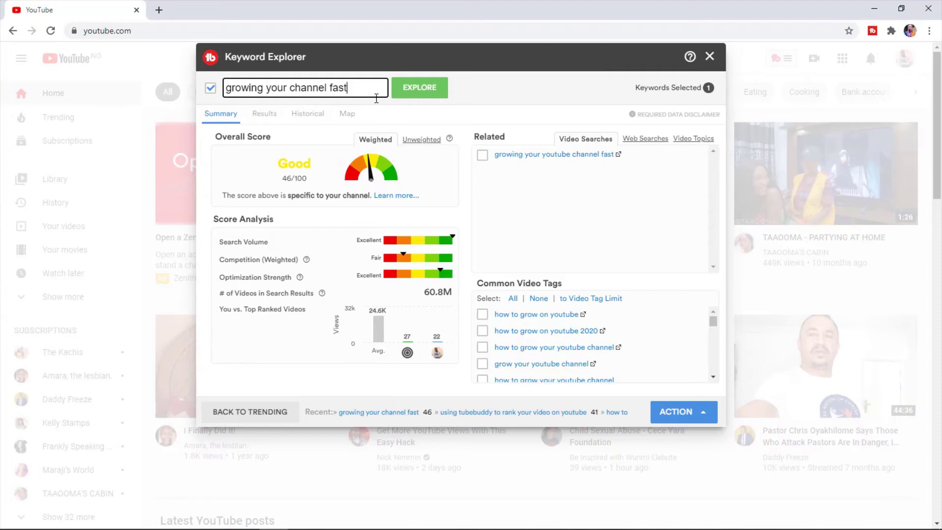
pyautogui.moveTo(227, 90); pyautogui.dragTo(288, 95)
pyautogui.click(228, 92)
pyautogui.click(374, 90)
pyautogui.moveTo(227, 90); pyautogui.dragTo(356, 88)
pyautogui.click(366, 87)
# Replace the keyword with "growing your channel the right way fast" and explore it
pyautogui.tripleClick(360, 89)
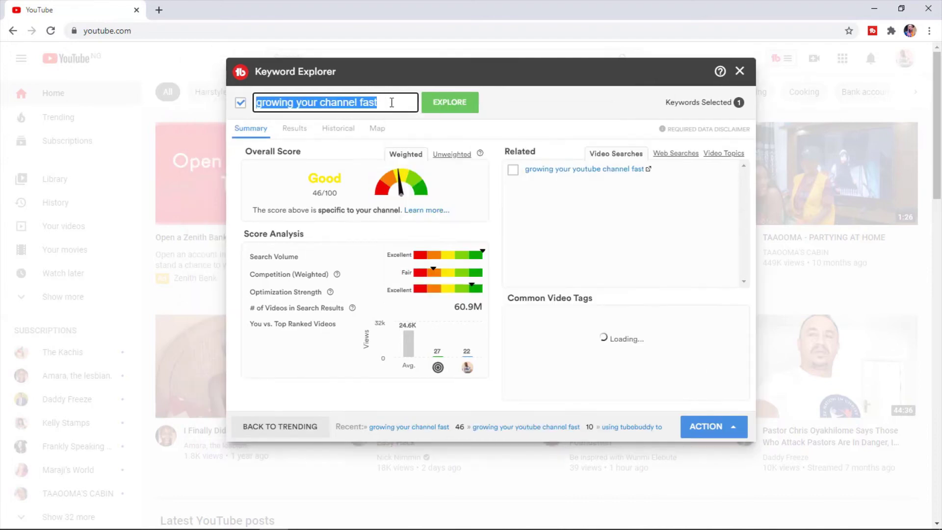
pyautogui.write('grow')
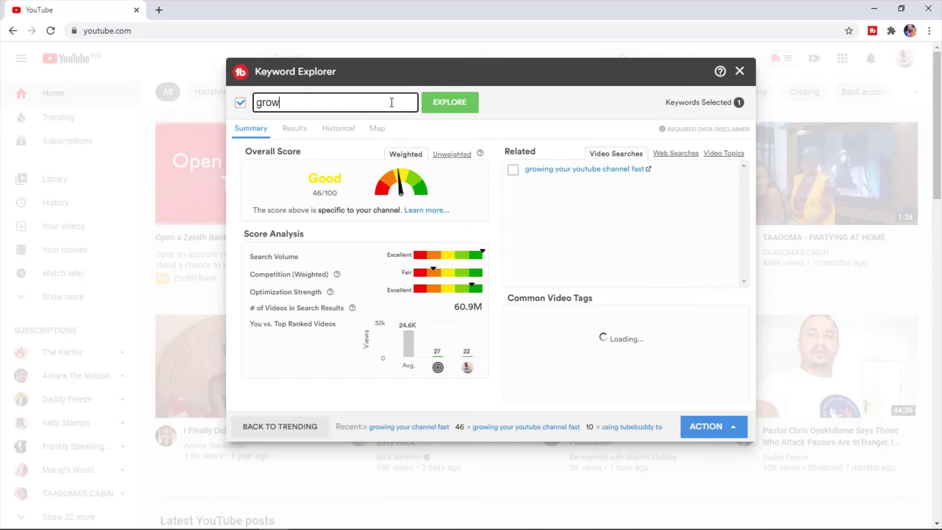
pyautogui.write('ing your chann')
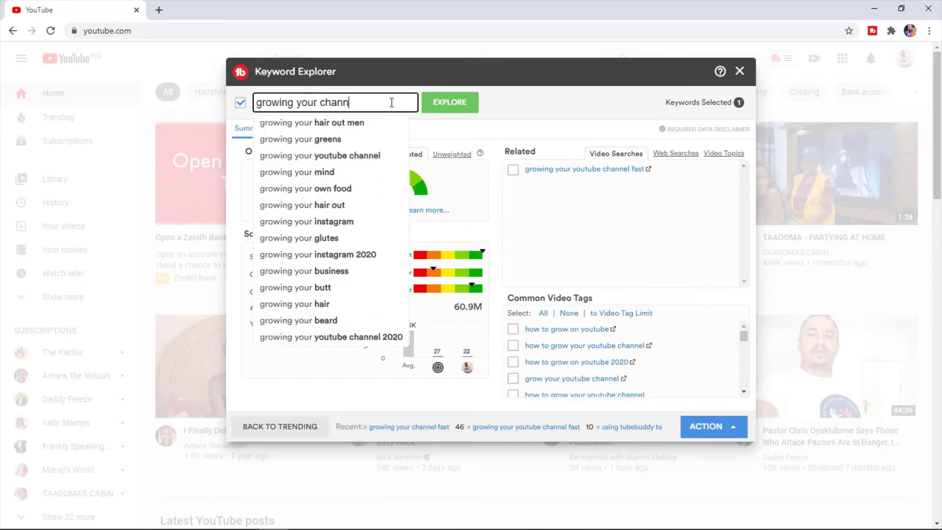
pyautogui.write('el the right way fast')
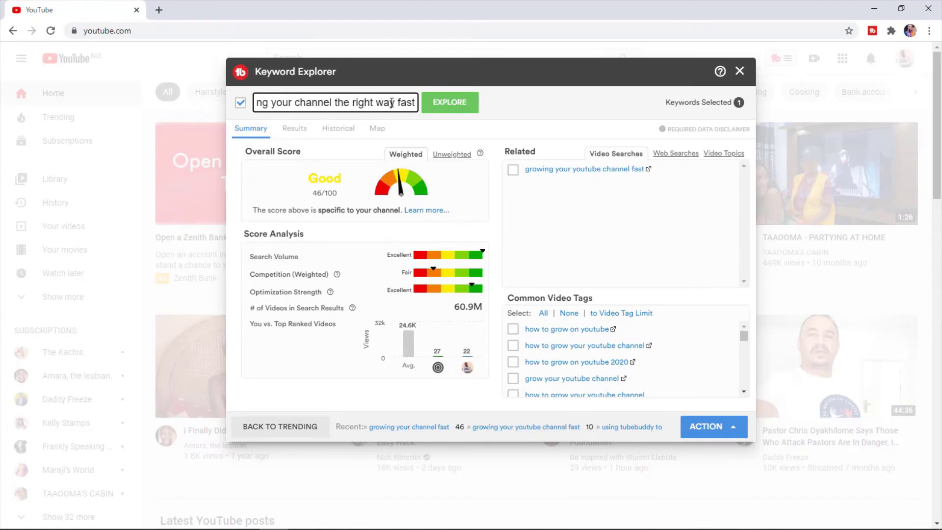
pyautogui.press('Return')
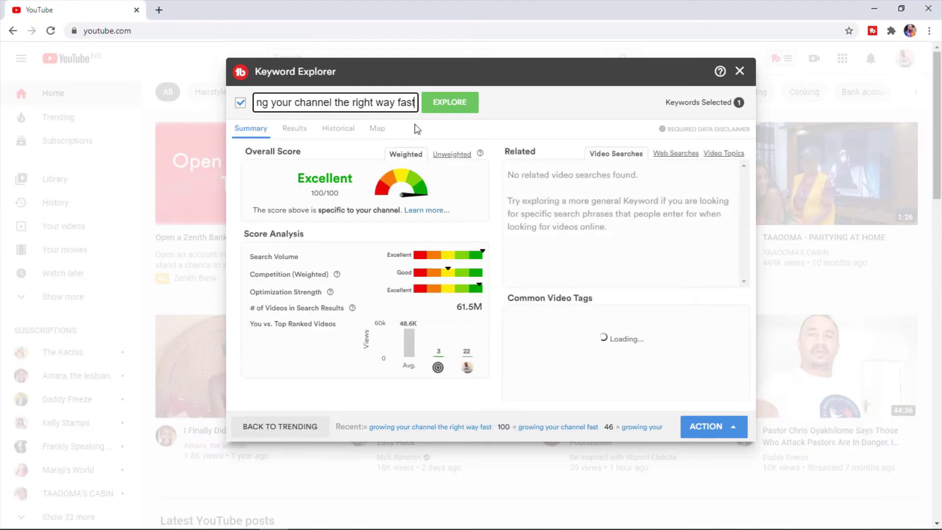
# Review the wording of "growing your channel the right way fast" and examine its weighted overall score
pyautogui.moveTo(335, 101); pyautogui.dragTo(517, 106)
pyautogui.click(272, 103)
pyautogui.click(327, 186)
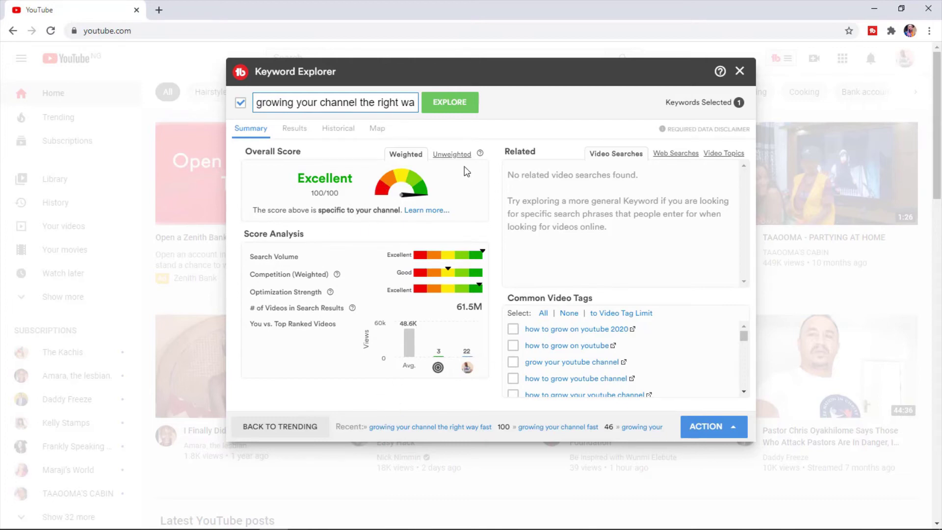
# Compare the unweighted and weighted scores of "growing your channel the right way fast" and review the keyword's full wording
pyautogui.click(451, 155)
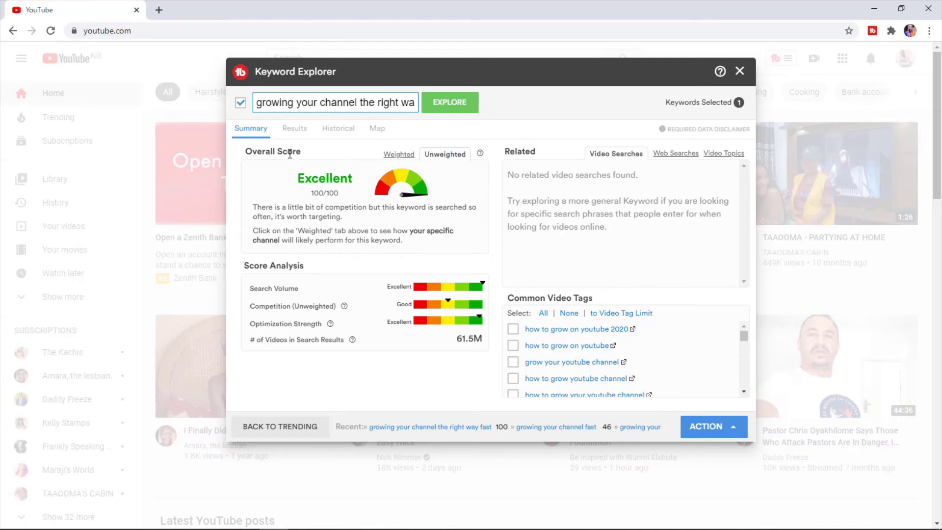
pyautogui.moveTo(258, 102); pyautogui.dragTo(525, 105)
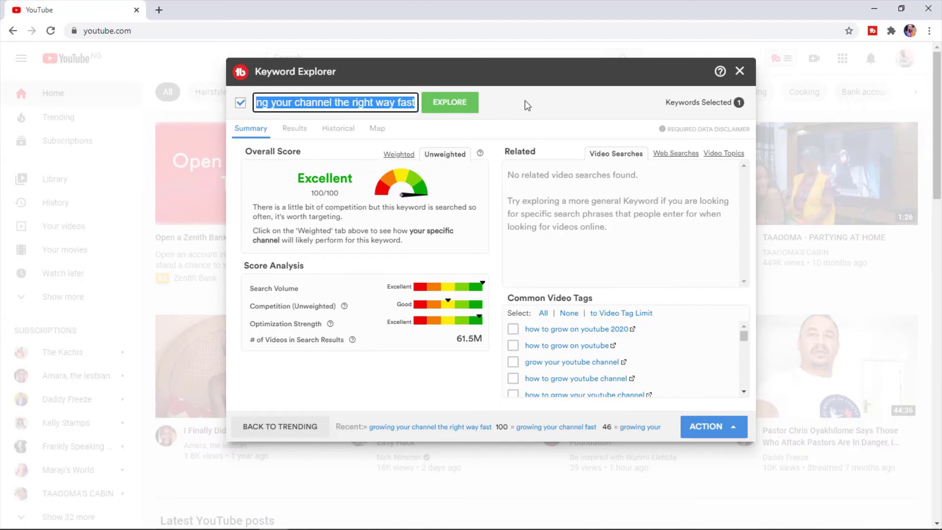
pyautogui.click(400, 157)
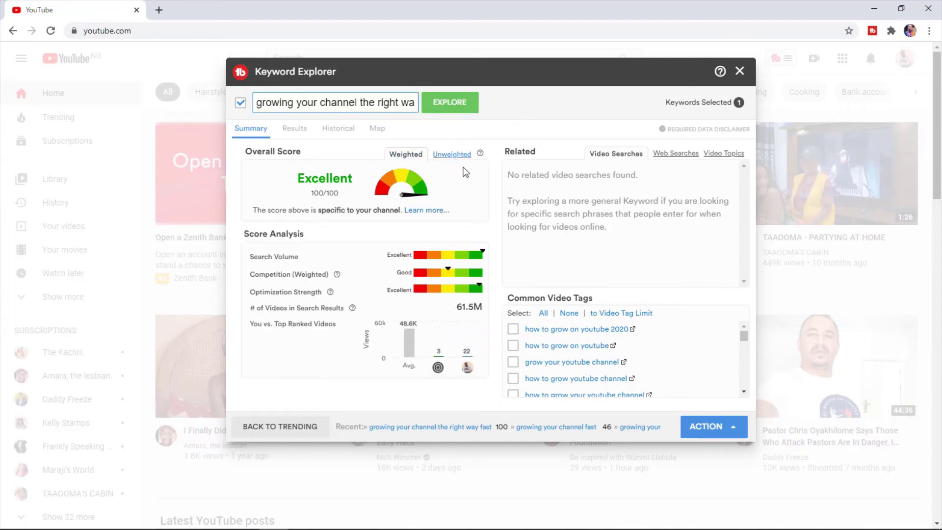
pyautogui.moveTo(386, 107); pyautogui.dragTo(416, 104)
pyautogui.click(415, 104)
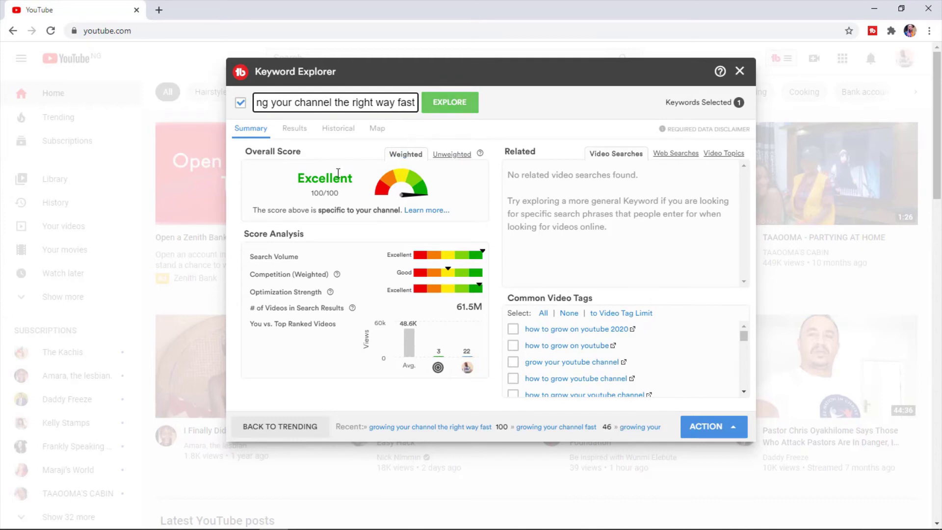
pyautogui.moveTo(294, 103); pyautogui.dragTo(249, 101)
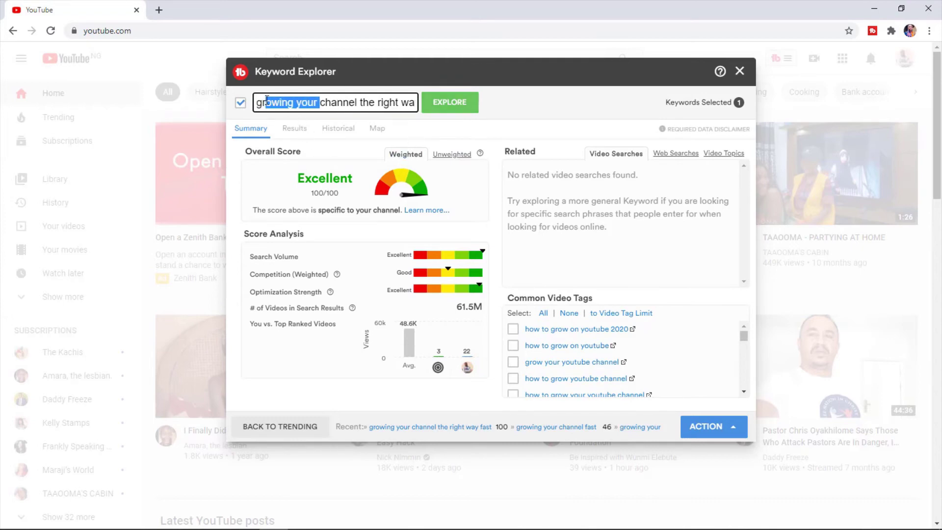
pyautogui.click(257, 104)
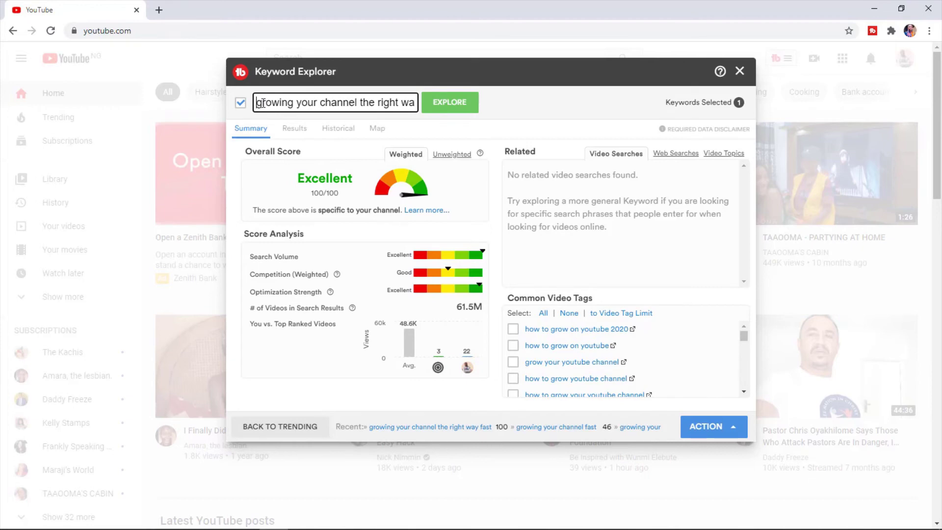
pyautogui.moveTo(304, 102); pyautogui.dragTo(410, 107)
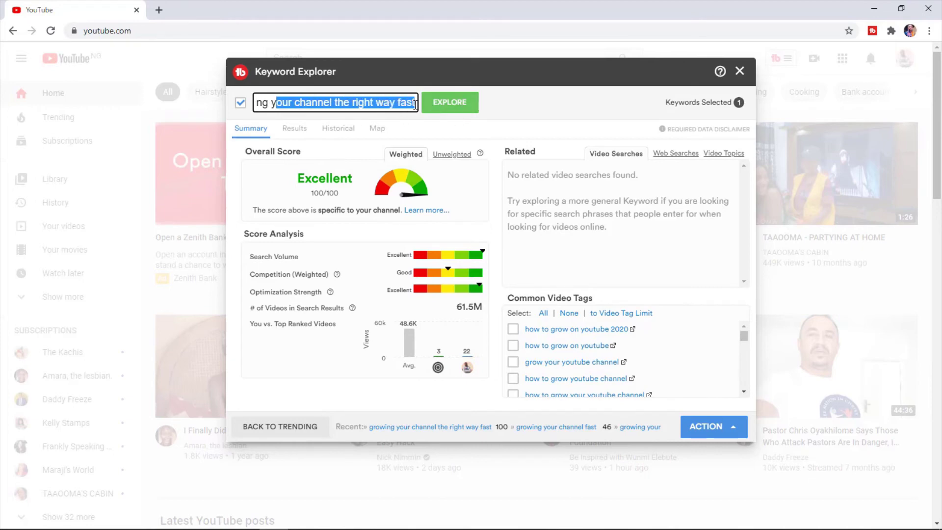
pyautogui.click(415, 105)
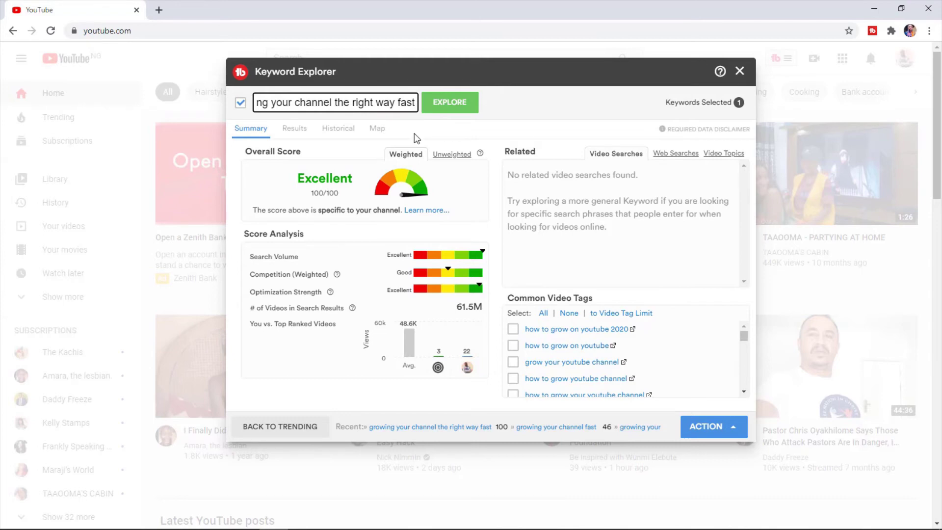
# Try adding "2020" to the end of the keyword, explore it, and compare its unweighted and weighted scores
pyautogui.click(332, 104)
pyautogui.write('2020')
pyautogui.press('Return')
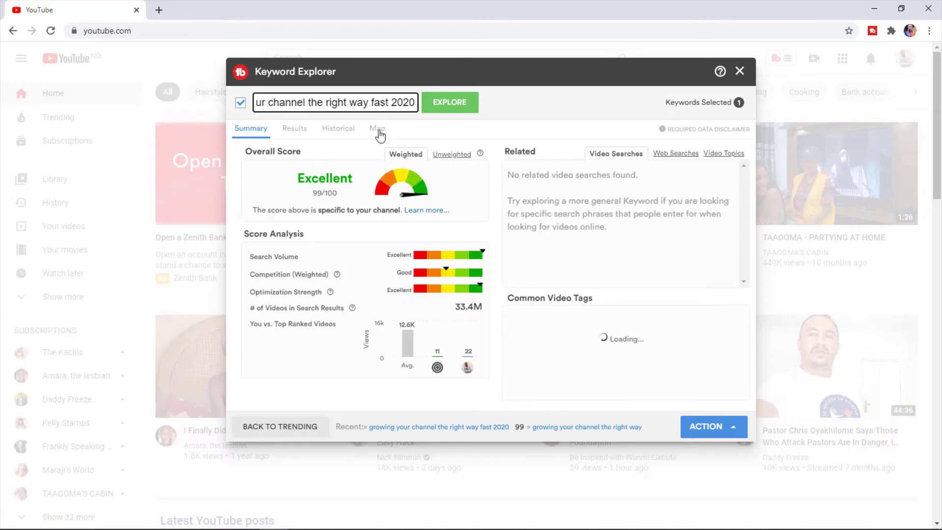
pyautogui.click(445, 156)
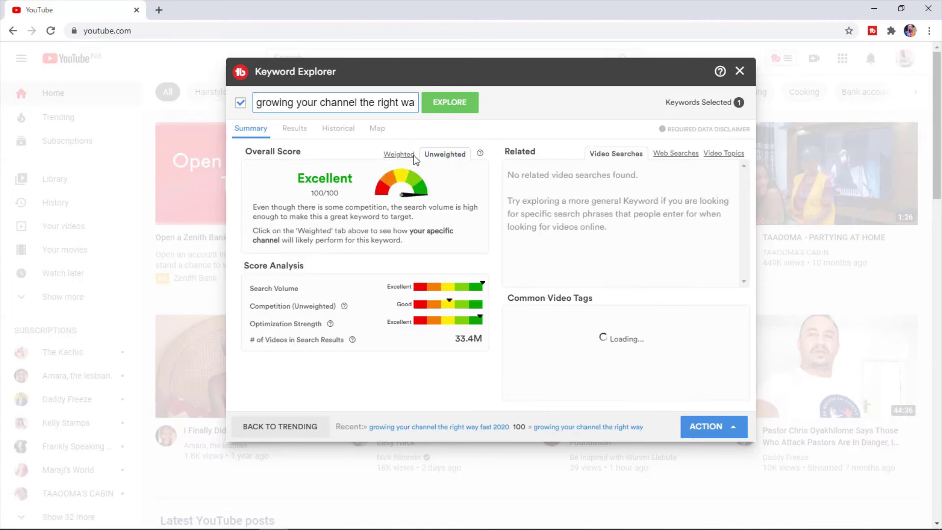
pyautogui.click(398, 155)
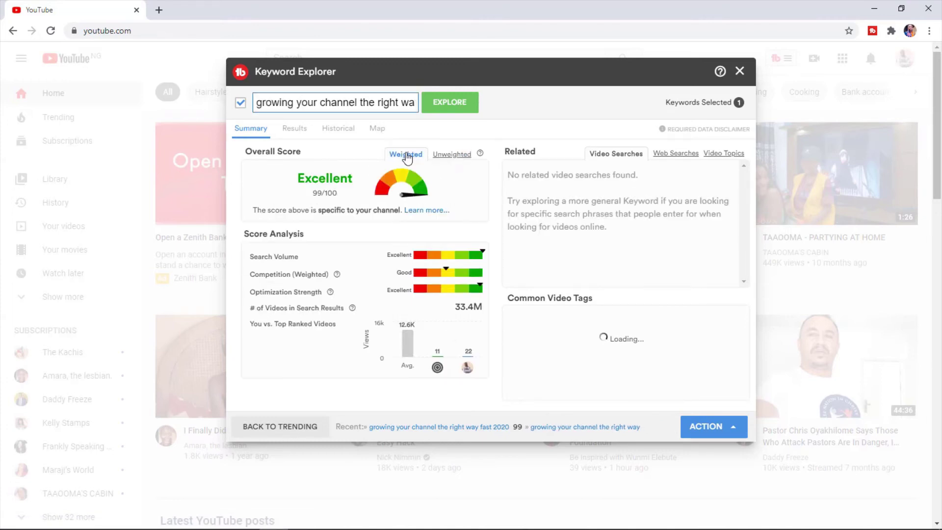
pyautogui.click(407, 100)
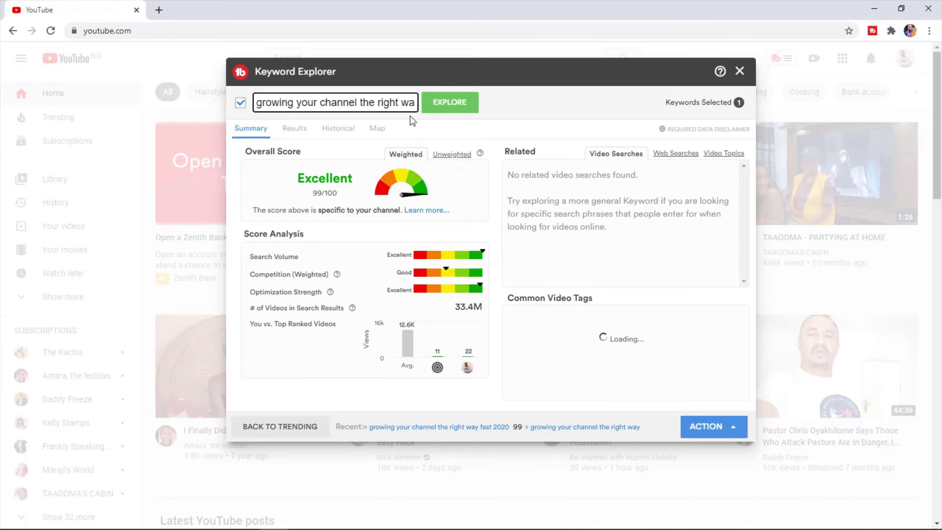
pyautogui.hotkey('ctrl', 'a')
pyautogui.moveTo(374, 103); pyautogui.dragTo(534, 99)
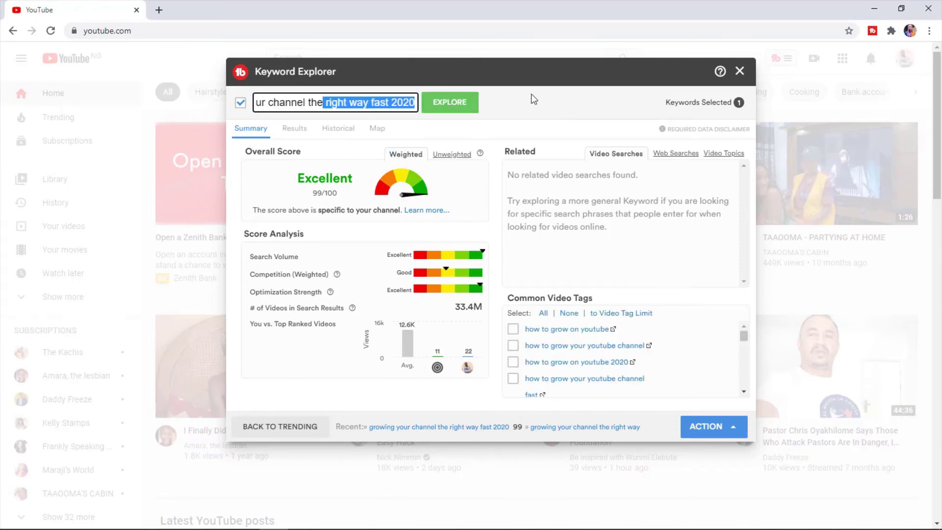
# Remove "2020" from the keyword and explore "growing your channel the right way fast" again
pyautogui.click(391, 102)
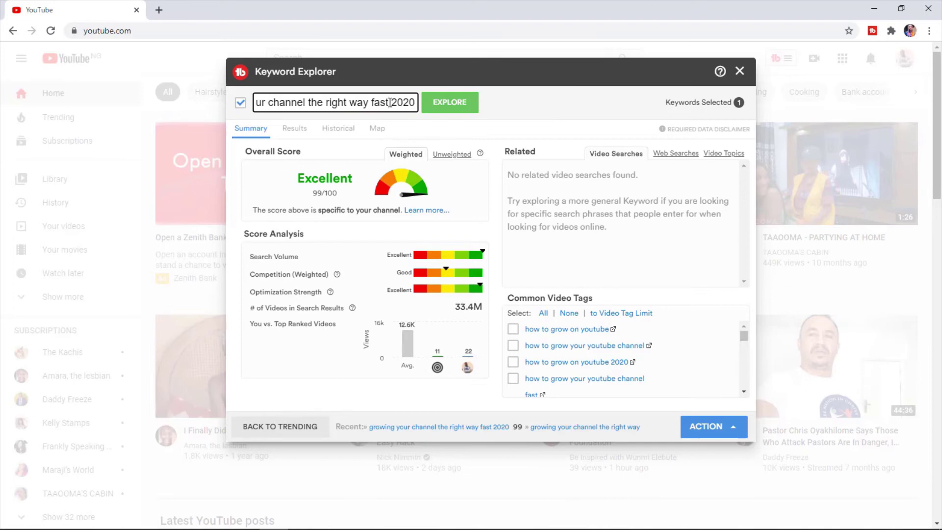
pyautogui.press('Delete')
pyautogui.press('Delete')
pyautogui.press('Delete')
pyautogui.press('Delete')
pyautogui.press('Delete')
pyautogui.press('Return')
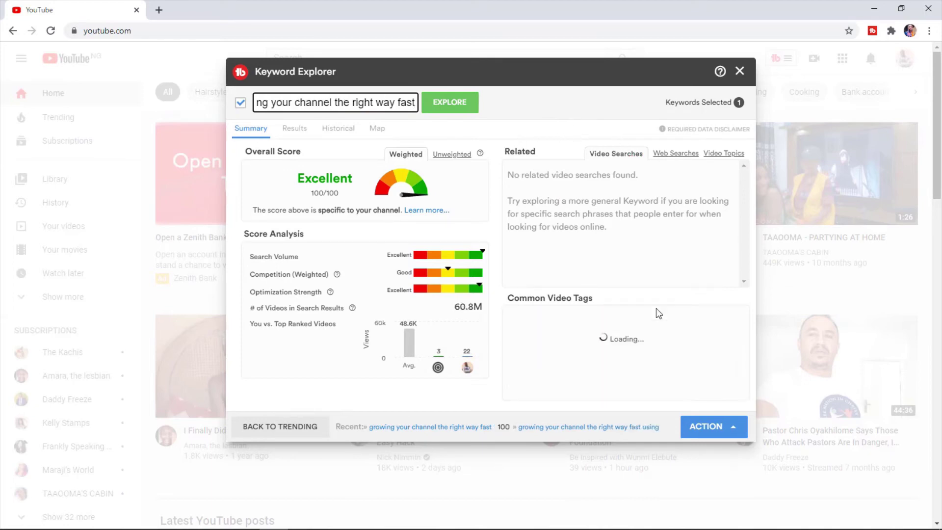
# Send the keyword "growing your channel the right way fast" to SEO Studio and review its title and score improvement suggestions
pyautogui.click(730, 426)
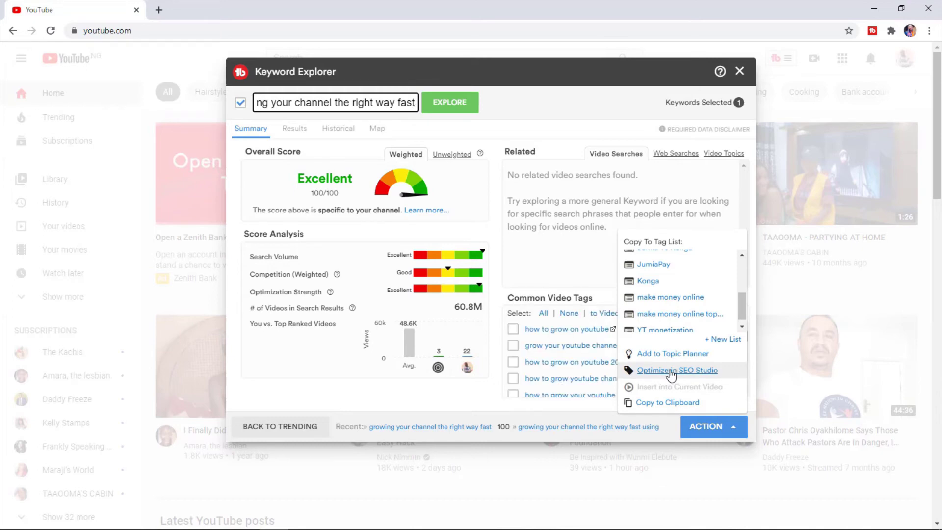
pyautogui.click(671, 371)
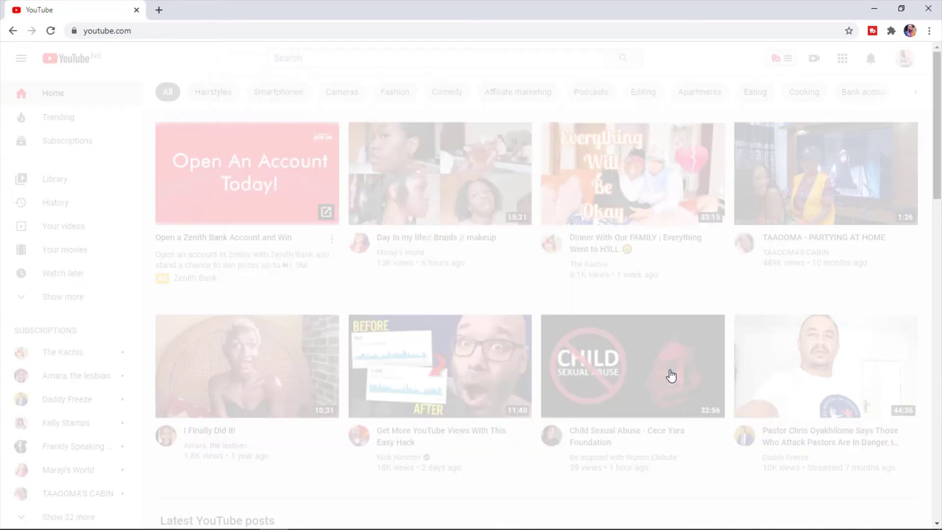
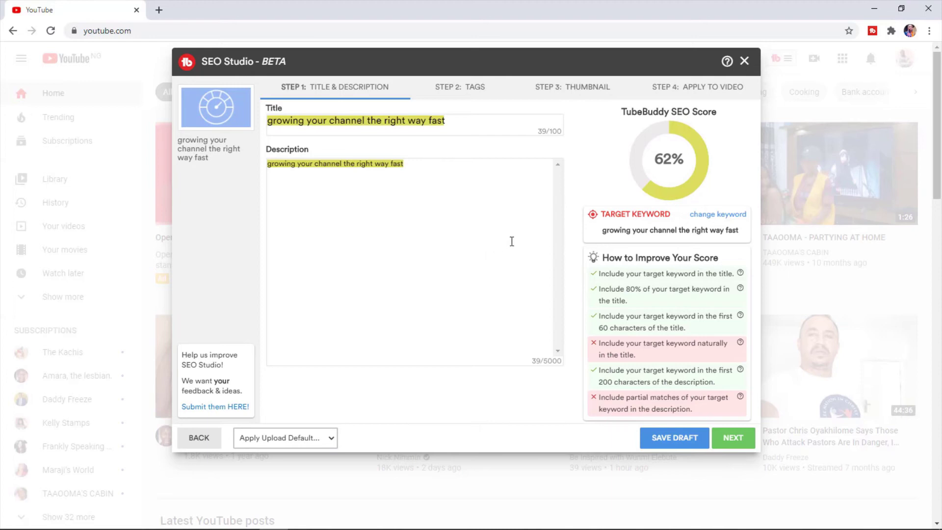
pyautogui.moveTo(299, 120); pyautogui.dragTo(414, 123)
pyautogui.click(478, 128)
pyautogui.click(635, 350)
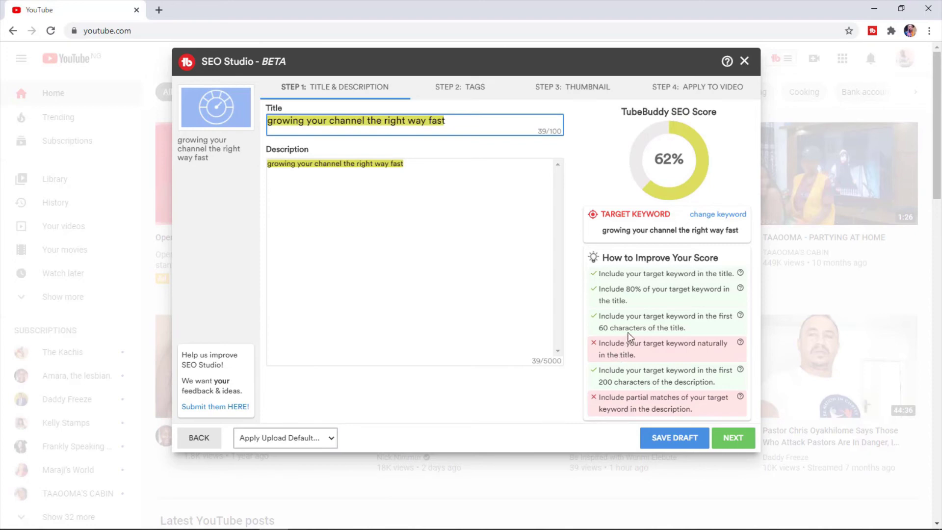
# Change the video title to "Growing your youtube channel the right way fast using tubebuddy"
pyautogui.press('Tab')
pyautogui.click(328, 122)
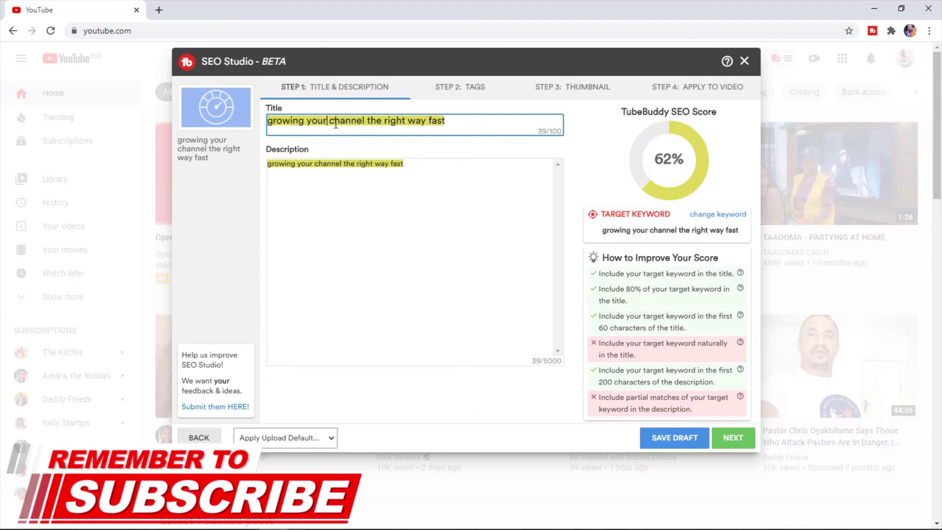
pyautogui.write('youtub')
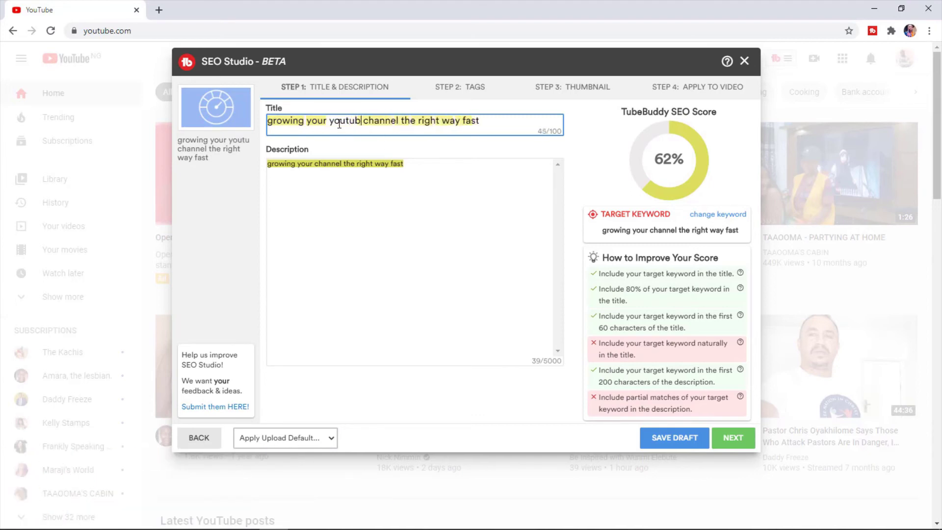
pyautogui.write('e')
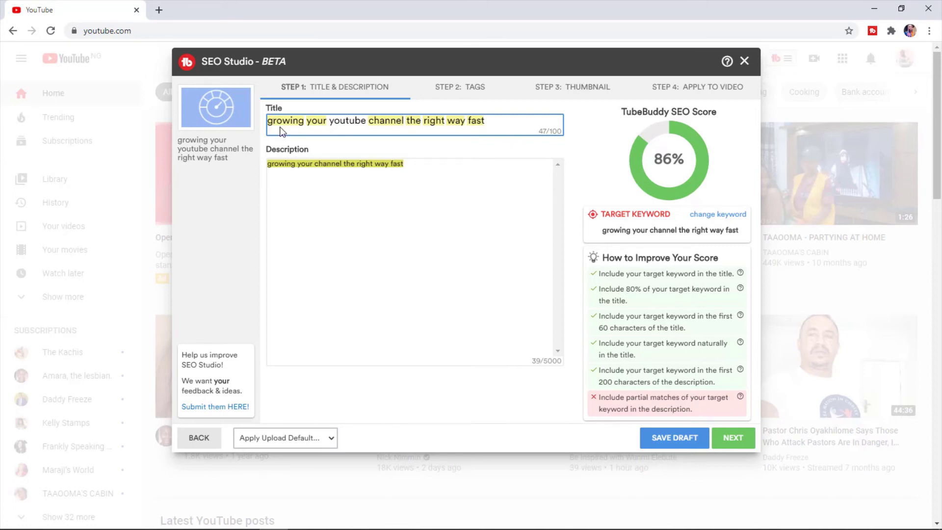
pyautogui.press('BackSpace')
pyautogui.write('G')
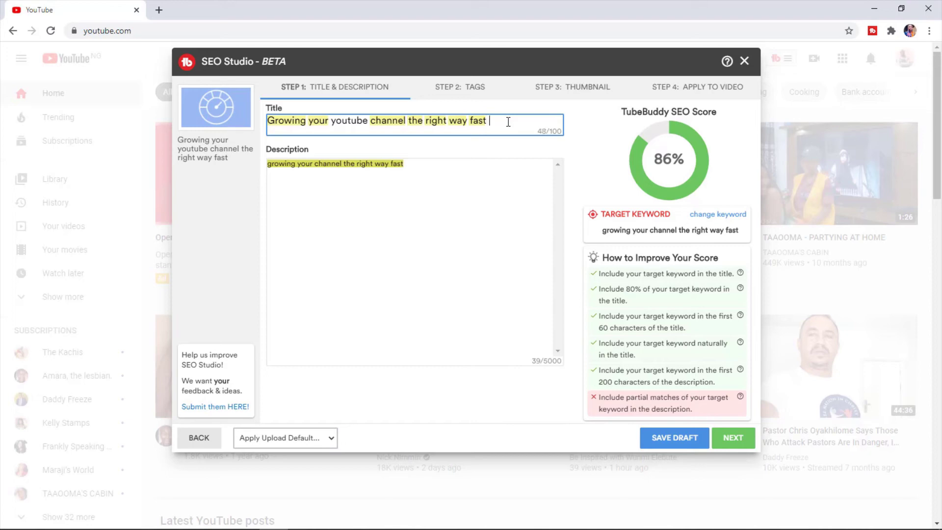
pyautogui.write('using tubebuddy')
# Replace the description with "In this video i'm gonna show you how growing your channel the right way fast can help you succeed on youtube"
pyautogui.press('Tab')
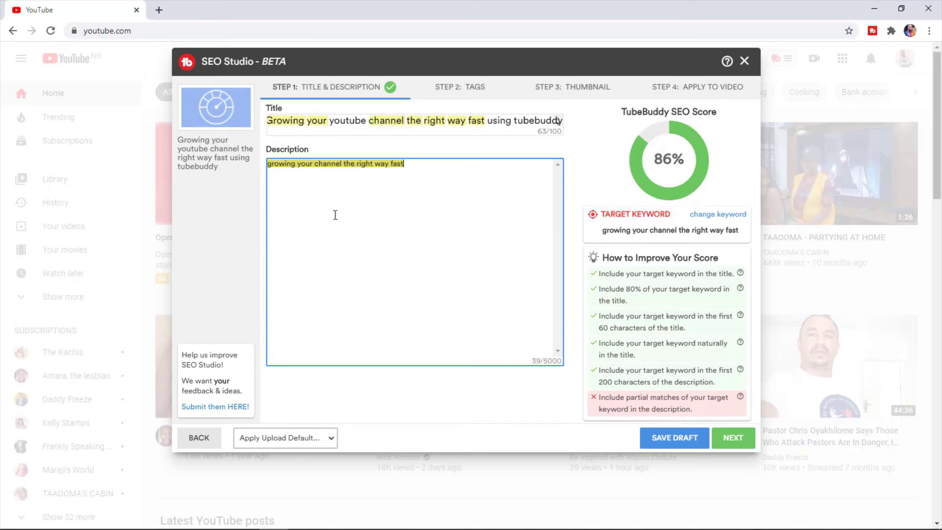
pyautogui.hotkey('ctrl', 'a')
pyautogui.write("In this video i'm gonna show you how growing your channel the right way fast can help you succeed on youtube")
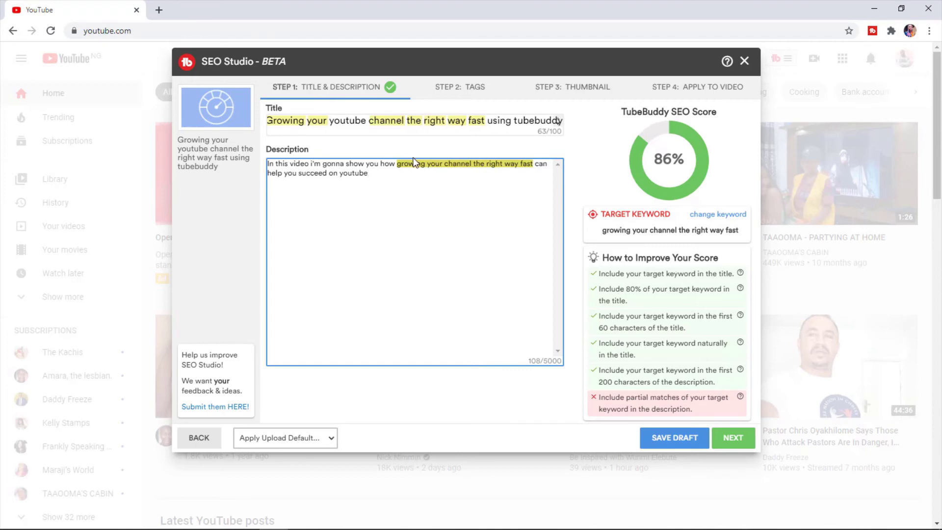
# Add a second sentence to the description: "In this video im gonna show you how to grow your channel using Tubebuddy"
pyautogui.click(431, 165)
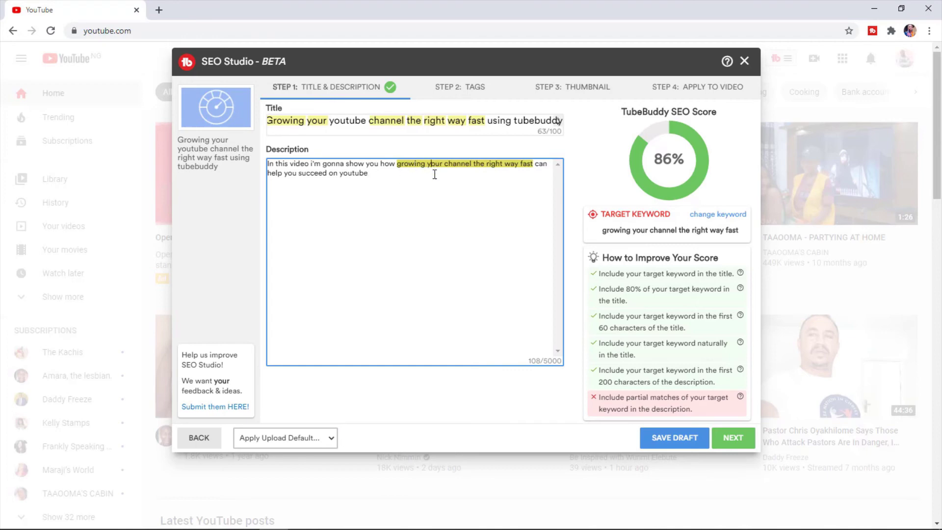
pyautogui.click(375, 176)
pyautogui.write('In this video im gonna show you how to grow your')
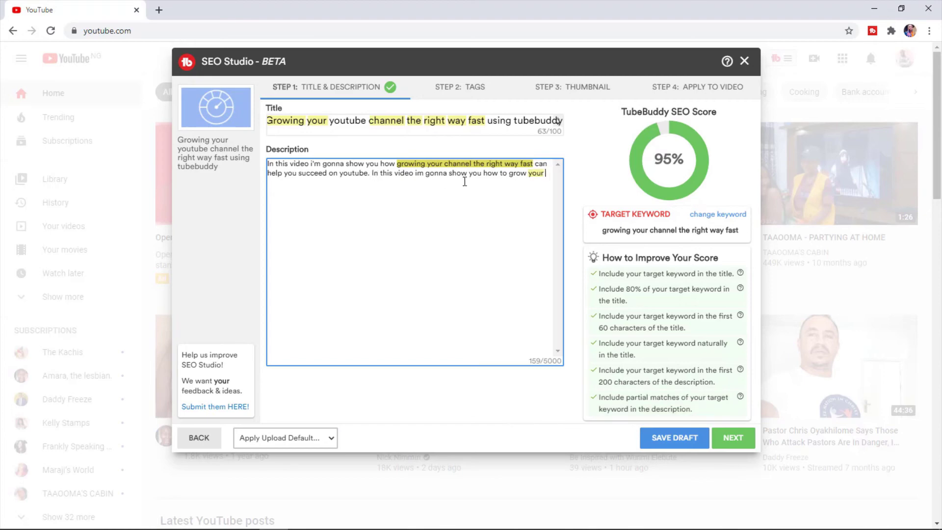
pyautogui.doubleClick(534, 170)
pyautogui.click(446, 168)
pyautogui.click(554, 177)
pyautogui.write('channel using Tubebuddy')
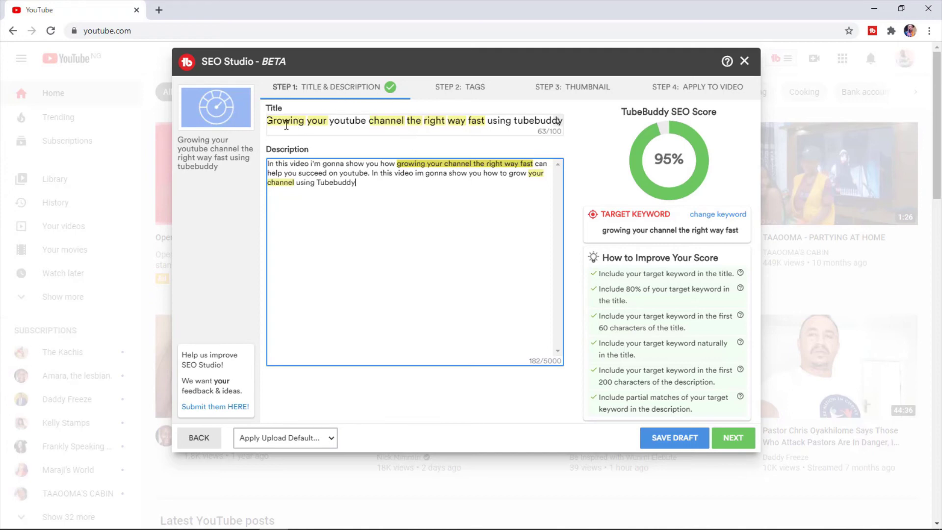
# Review how the target keyword is used in the title and in the description text
pyautogui.moveTo(282, 120); pyautogui.dragTo(392, 125)
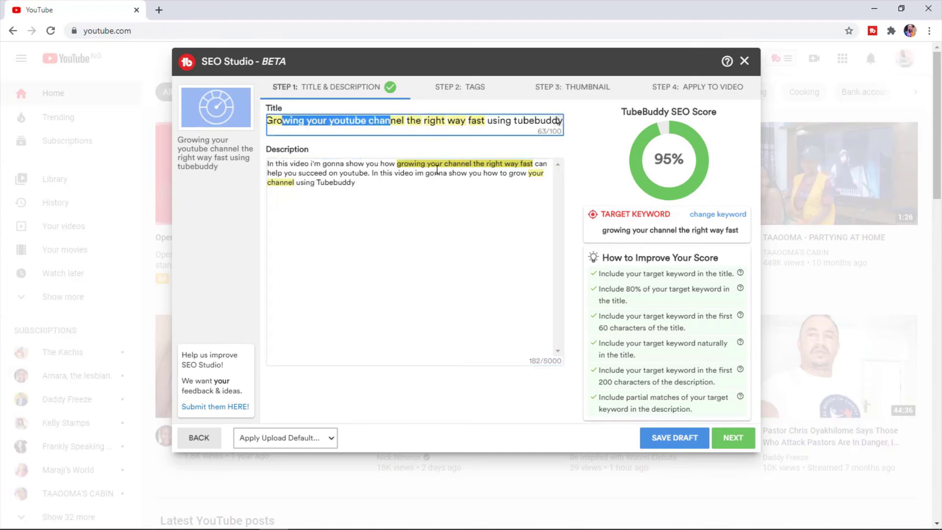
pyautogui.click(379, 174)
pyautogui.click(308, 123)
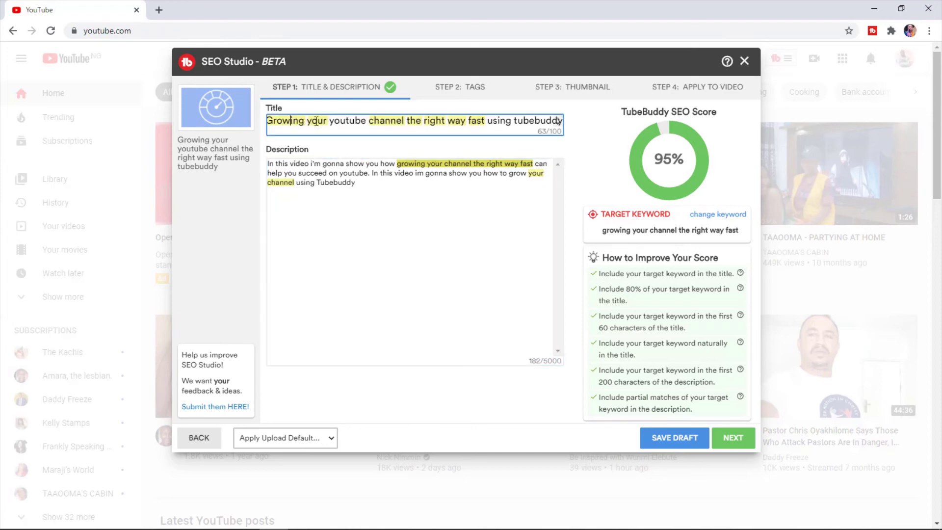
pyautogui.click(393, 121)
pyautogui.click(416, 121)
pyautogui.tripleClick(295, 168)
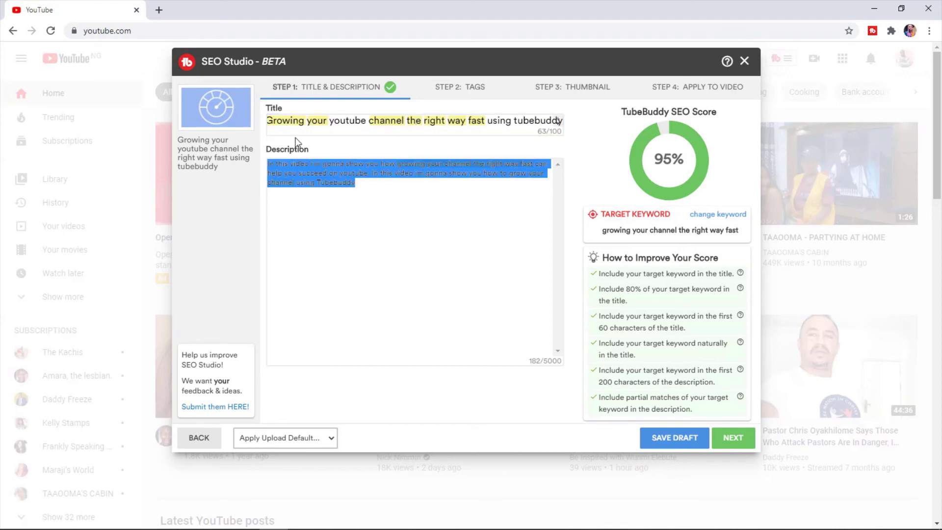
pyautogui.click(293, 119)
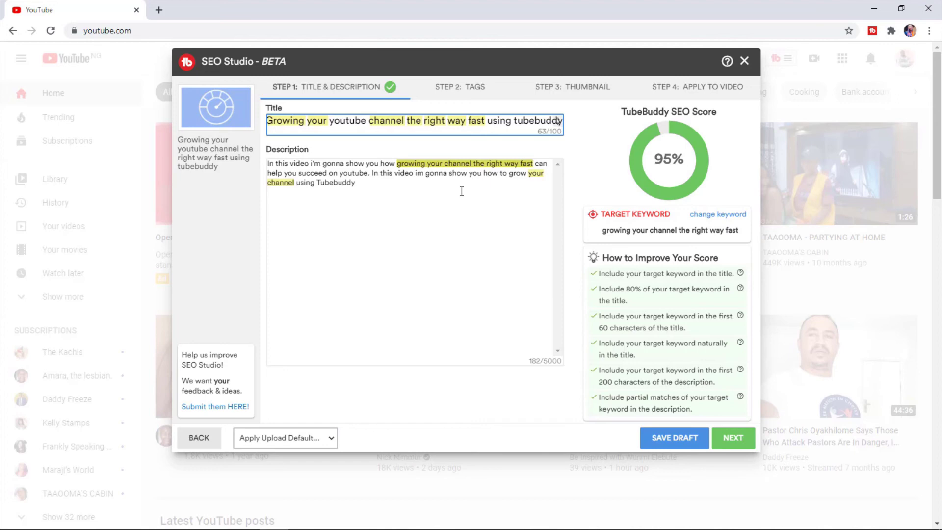
# Extend the description with sentences on growing the channel fast with Tubebuddy in 2020, and apply the "YT new" upload defaults
pyautogui.click(430, 182)
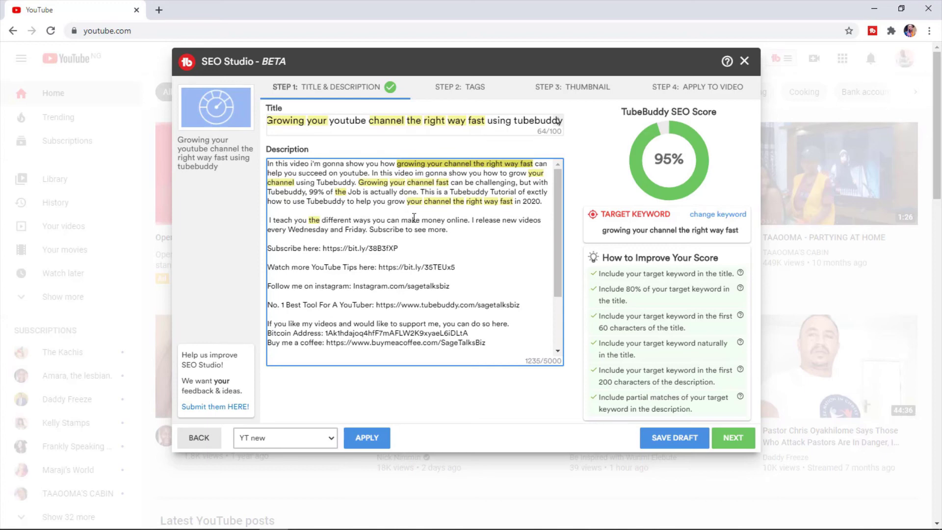
# Proceed to the tags step and remove the empty tag beside "growing your channel the right way fast"
pyautogui.click(725, 439)
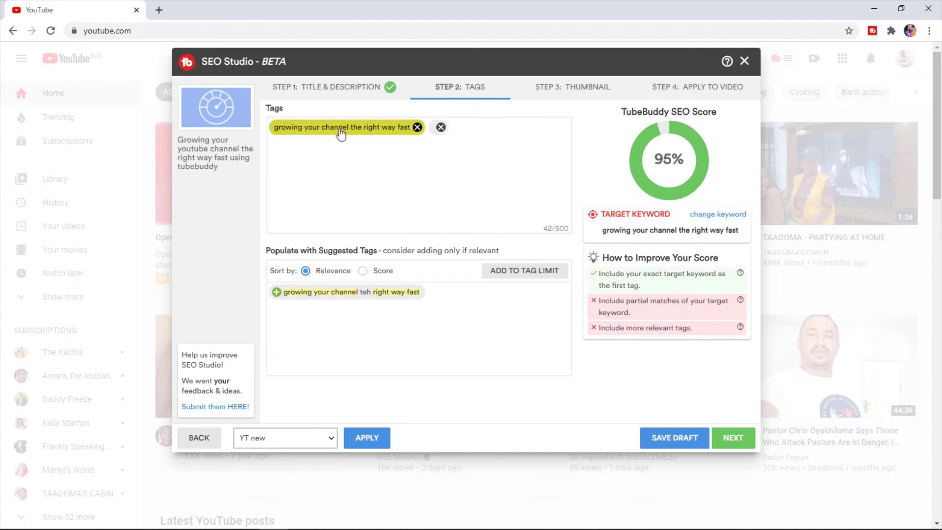
pyautogui.click(441, 128)
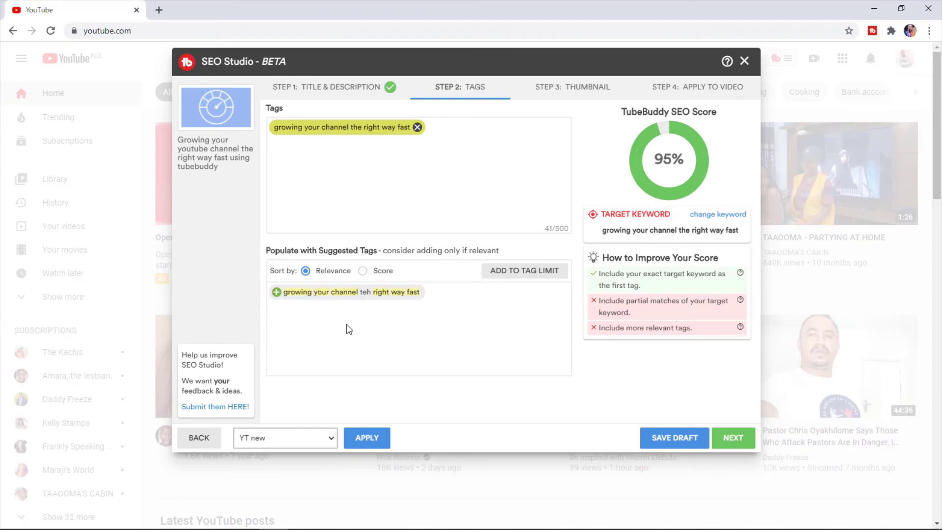
# Add the suggested tag "growing your channel teh right way fast" to the video's tags
pyautogui.click(276, 293)
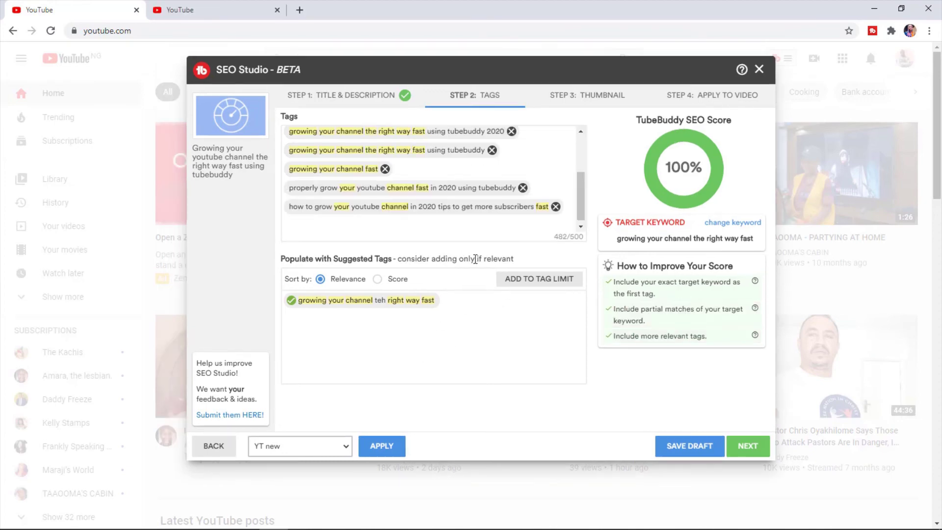
# Review the full tag list for exact and partial matches of the target keyword, checking it against the title and description step
pyautogui.scroll(3, 458, 187)
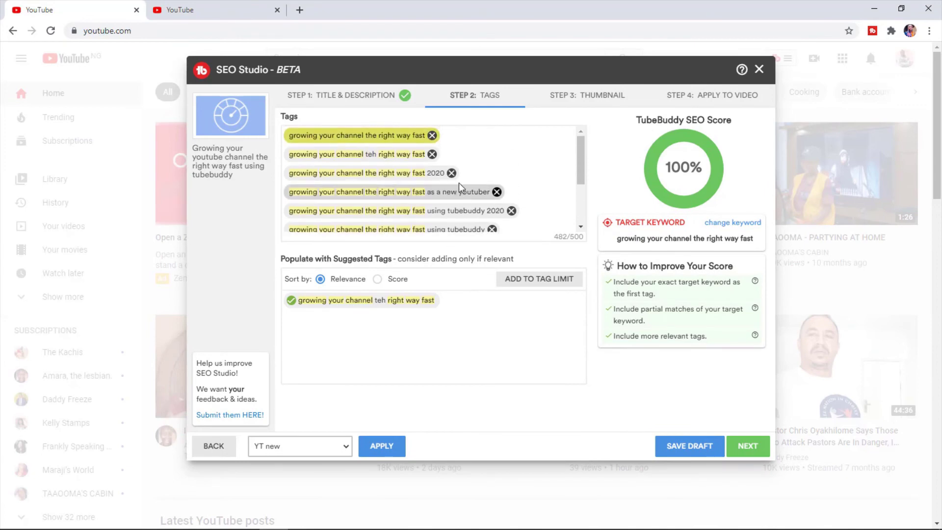
pyautogui.scroll(-3, 471, 182)
pyautogui.scroll(3, 479, 176)
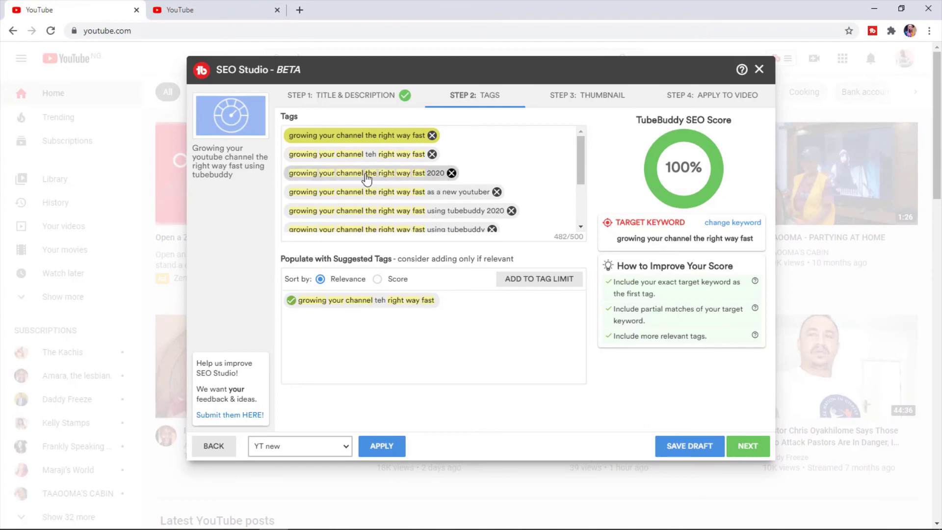
pyautogui.scroll(-1, 374, 167)
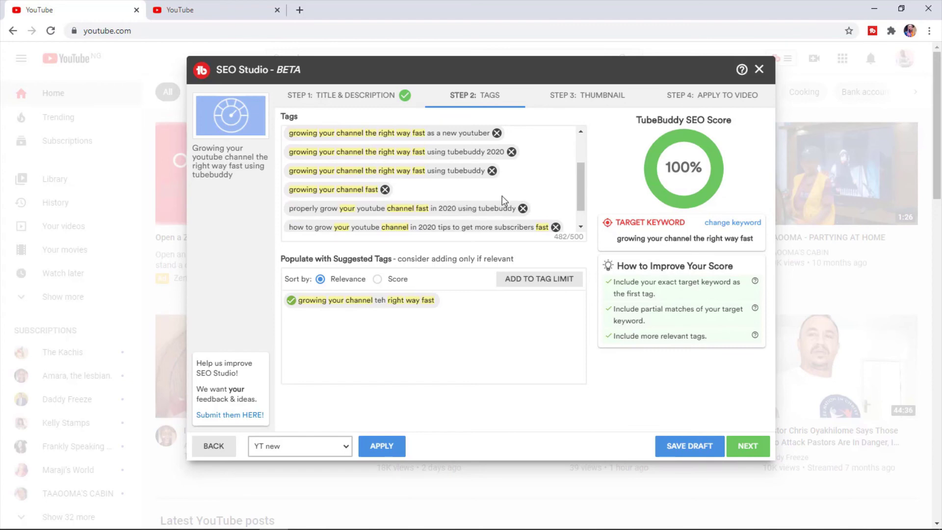
pyautogui.scroll(1, 511, 185)
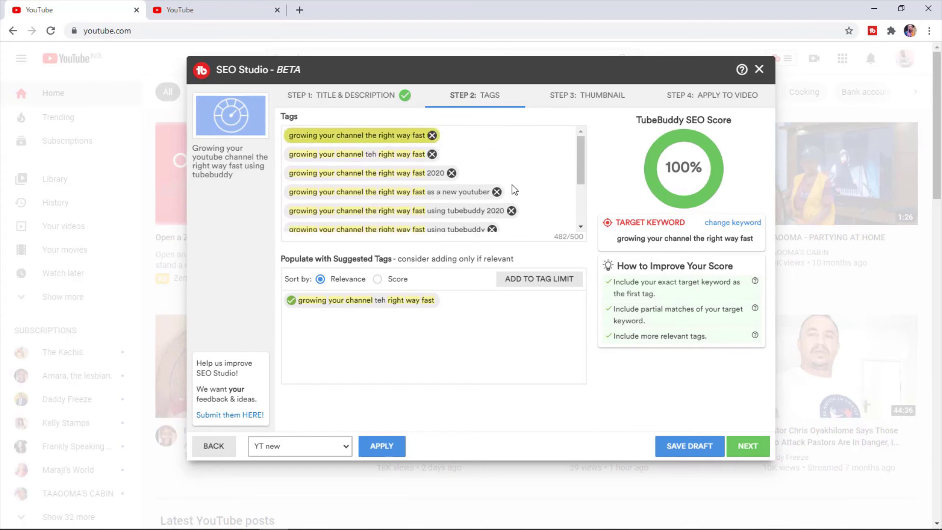
pyautogui.scroll(-2, 470, 201)
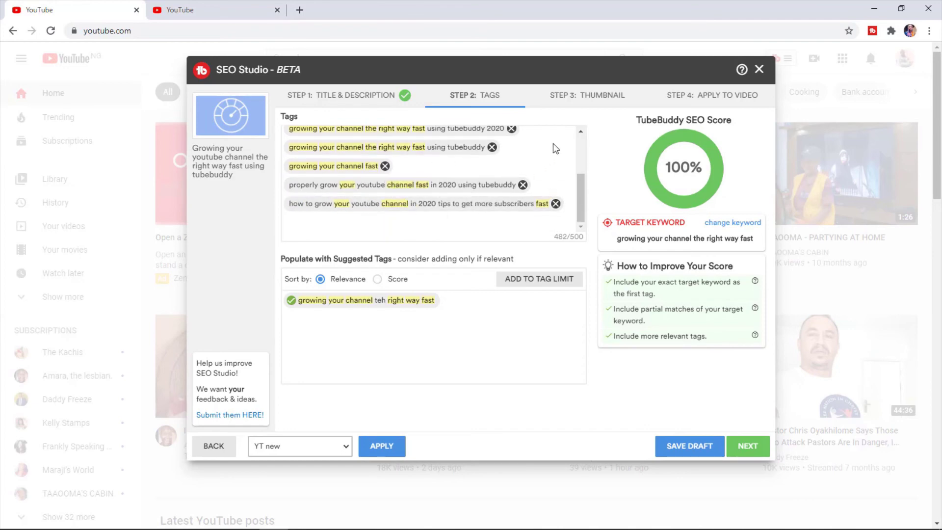
pyautogui.scroll(3, 538, 157)
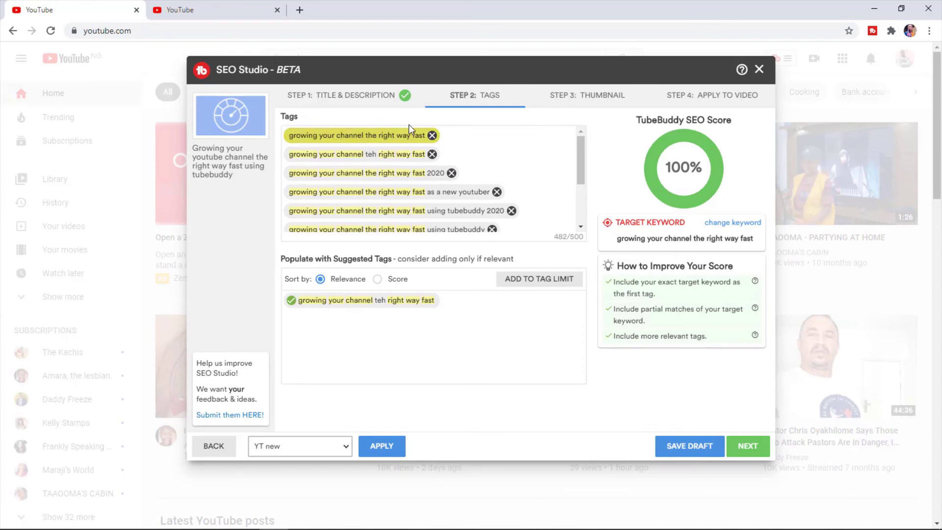
pyautogui.scroll(-3, 422, 183)
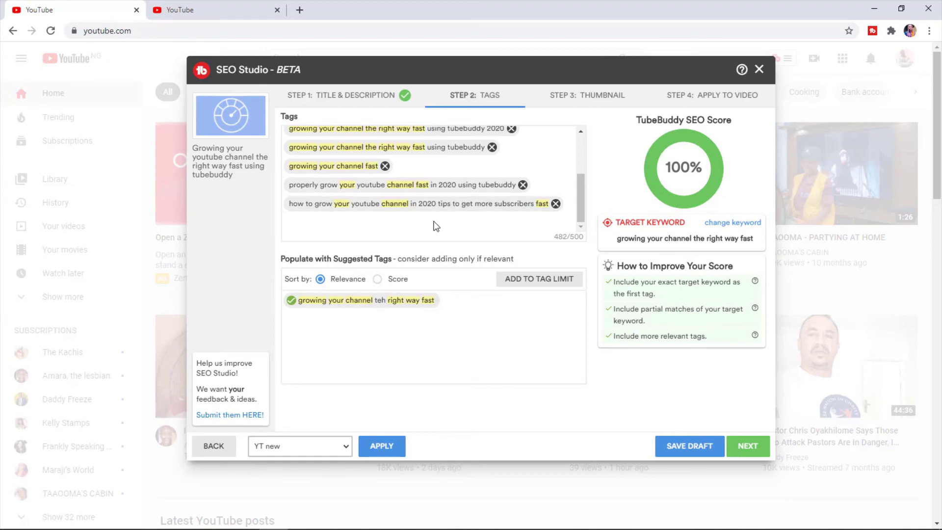
pyautogui.click(390, 95)
pyautogui.click(461, 97)
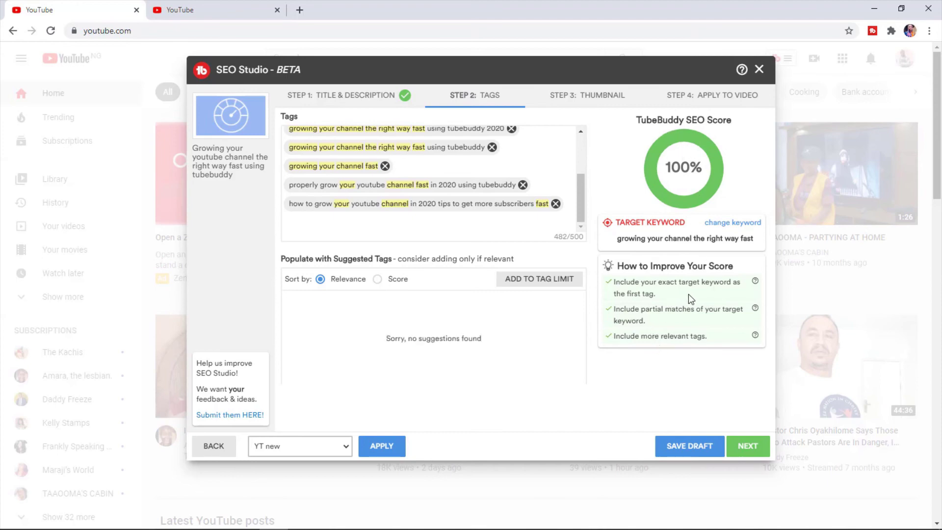
# Proceed to the thumbnail step and compare the video's thumbnail with competing thumbnails for "growing your channel the right way fast"
pyautogui.click(579, 97)
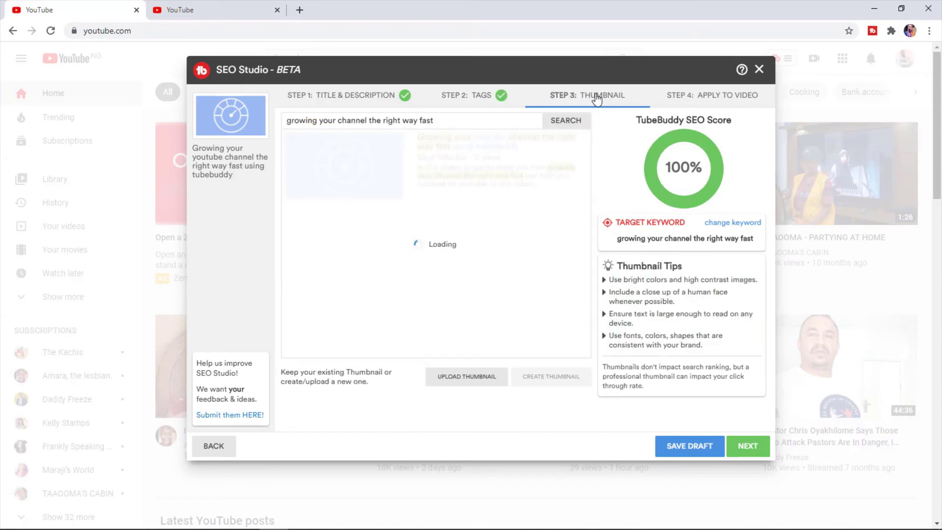
pyautogui.click(584, 122)
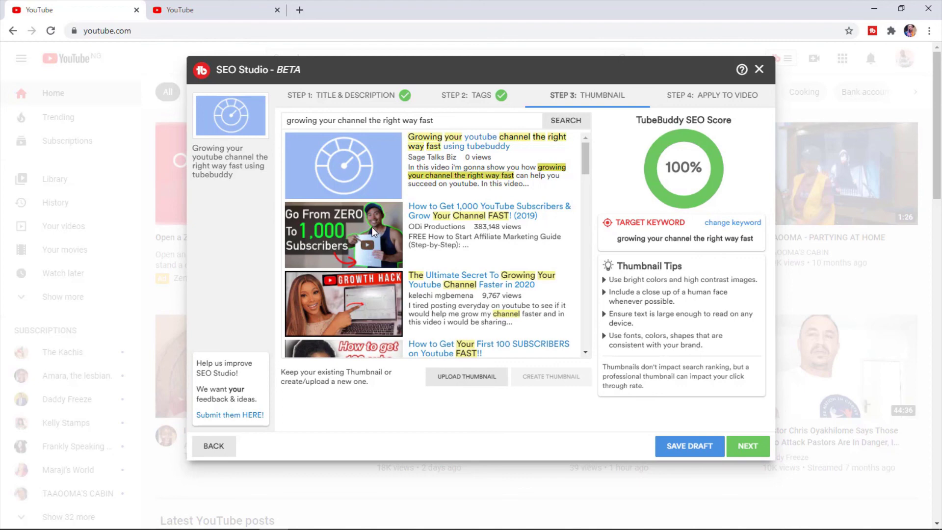
pyautogui.scroll(-2, 372, 228)
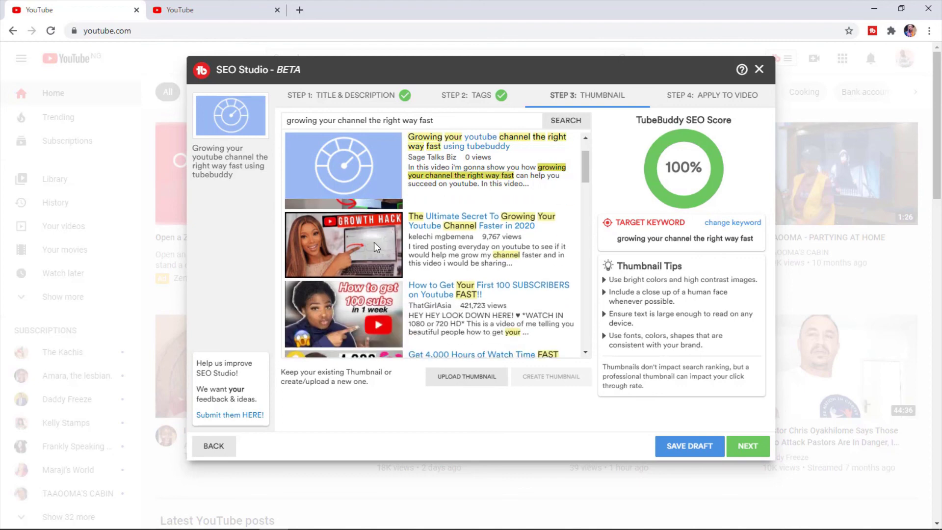
pyautogui.scroll(-4, 374, 243)
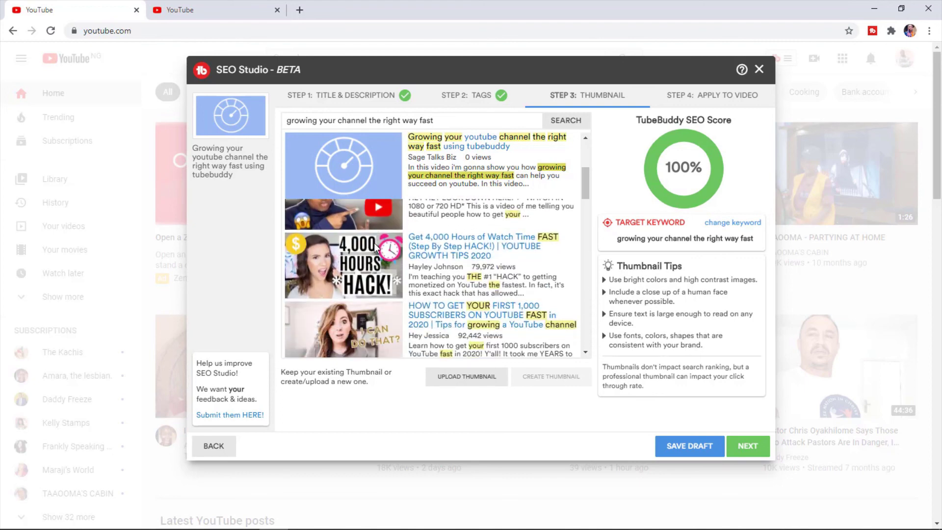
pyautogui.scroll(-10, 375, 245)
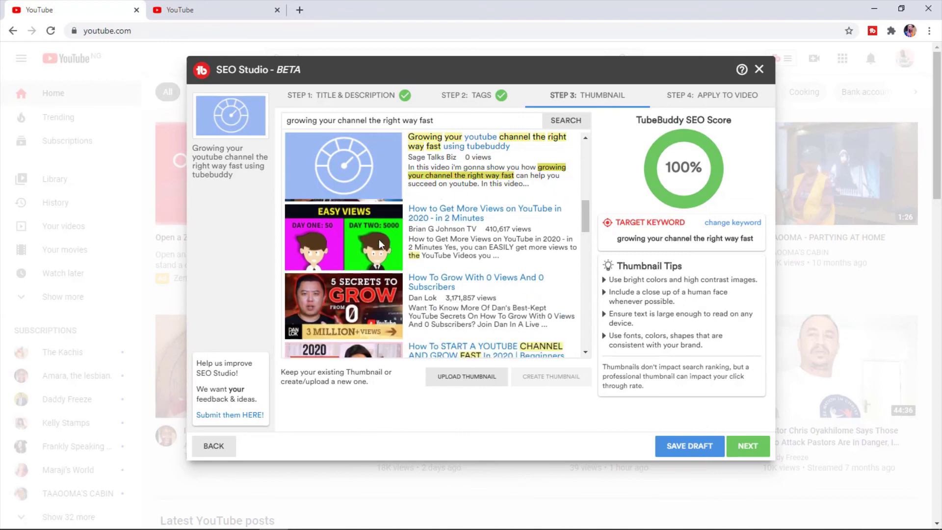
pyautogui.scroll(-8, 379, 239)
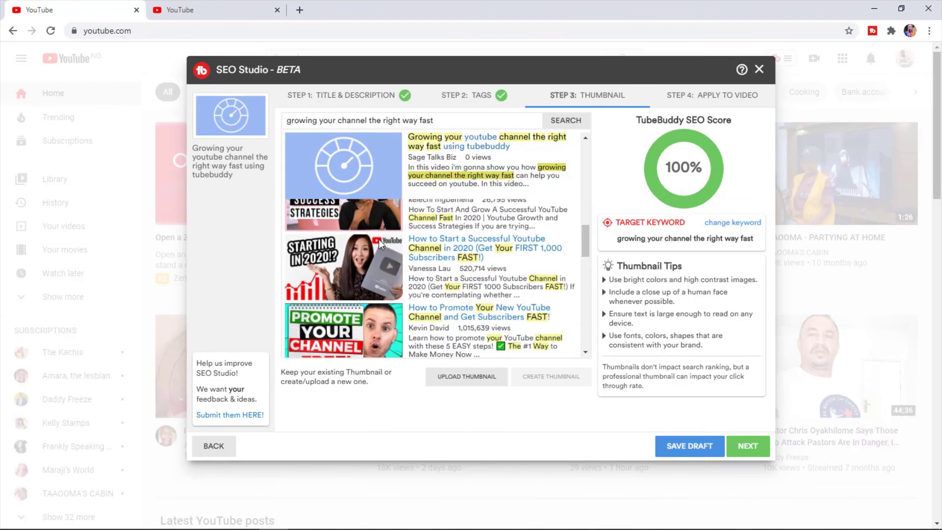
pyautogui.scroll(-4, 378, 238)
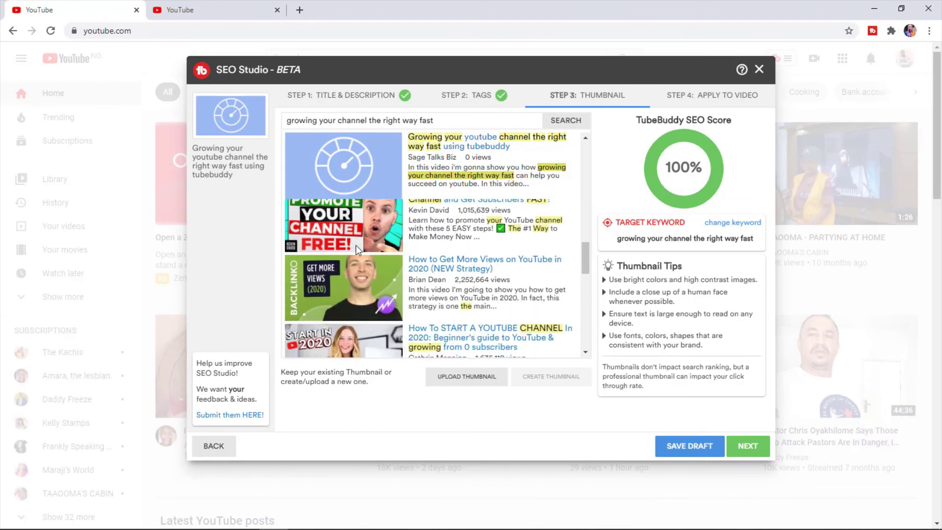
pyautogui.scroll(-4, 379, 243)
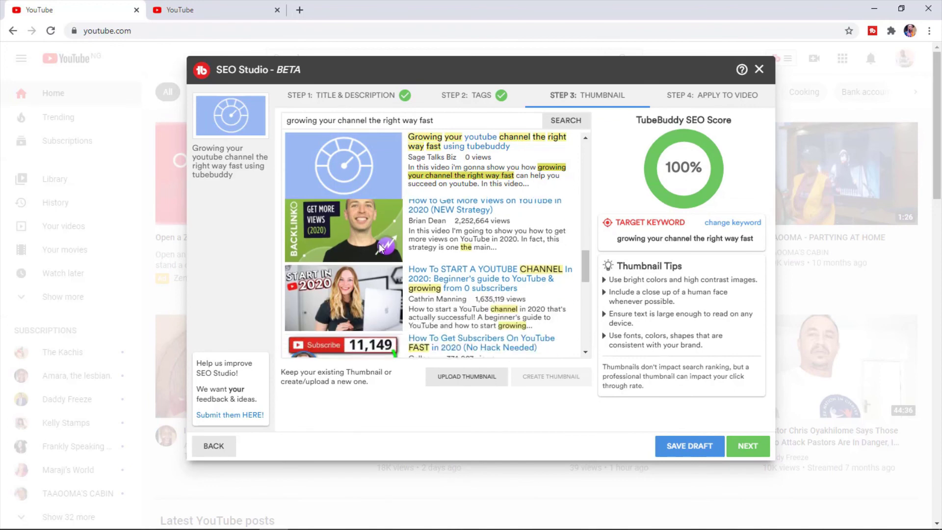
pyautogui.scroll(-4, 379, 244)
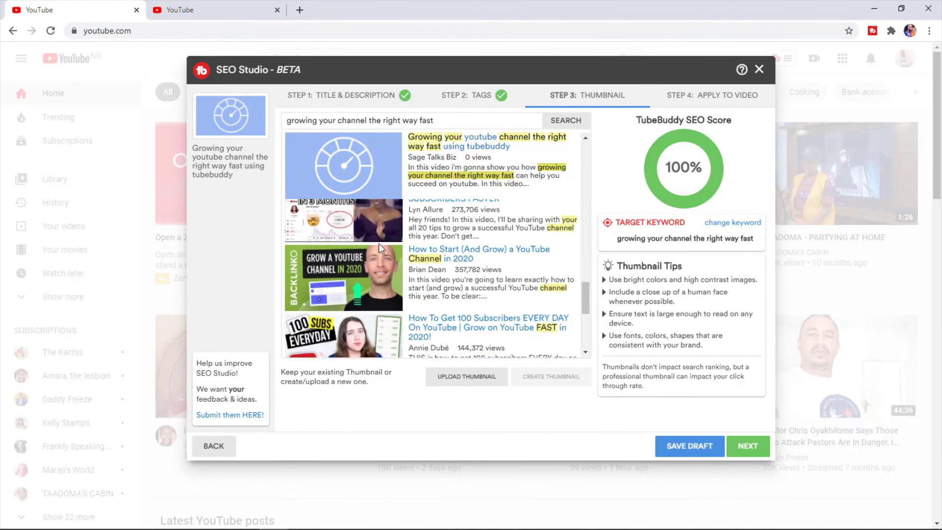
pyautogui.scroll(-3, 390, 248)
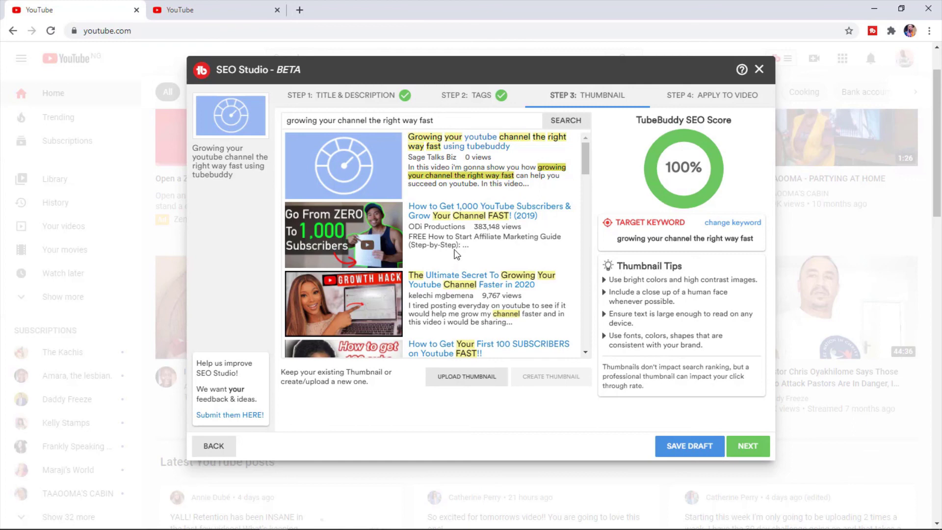
pyautogui.scroll(1, 456, 254)
pyautogui.scroll(-10, 362, 239)
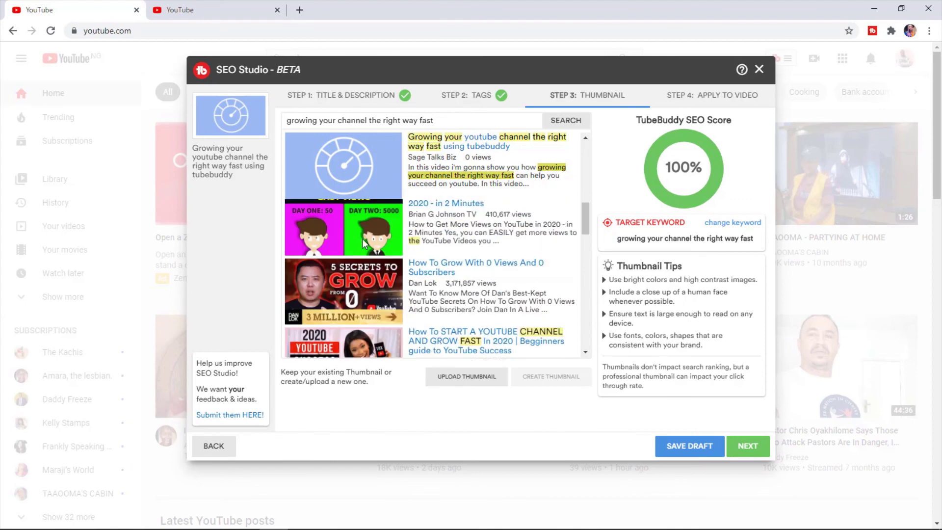
pyautogui.scroll(-3, 365, 240)
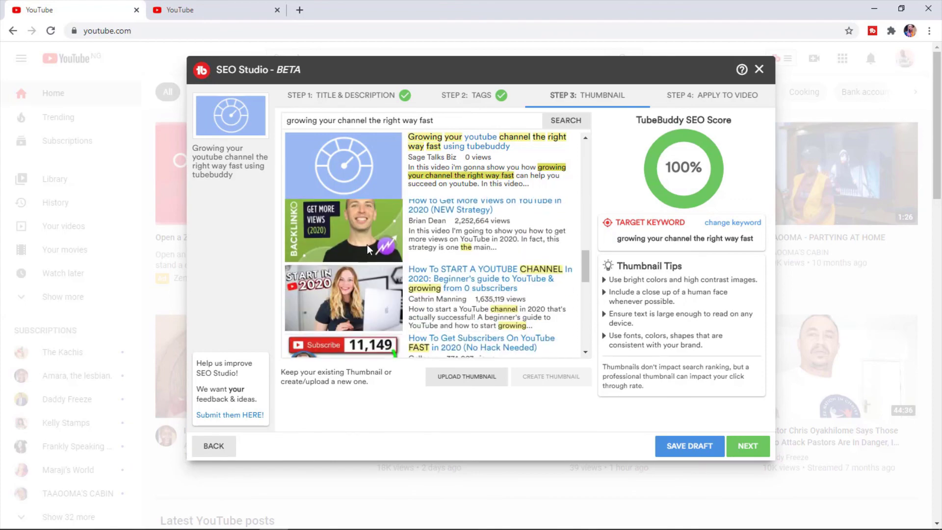
pyautogui.scroll(8, 367, 245)
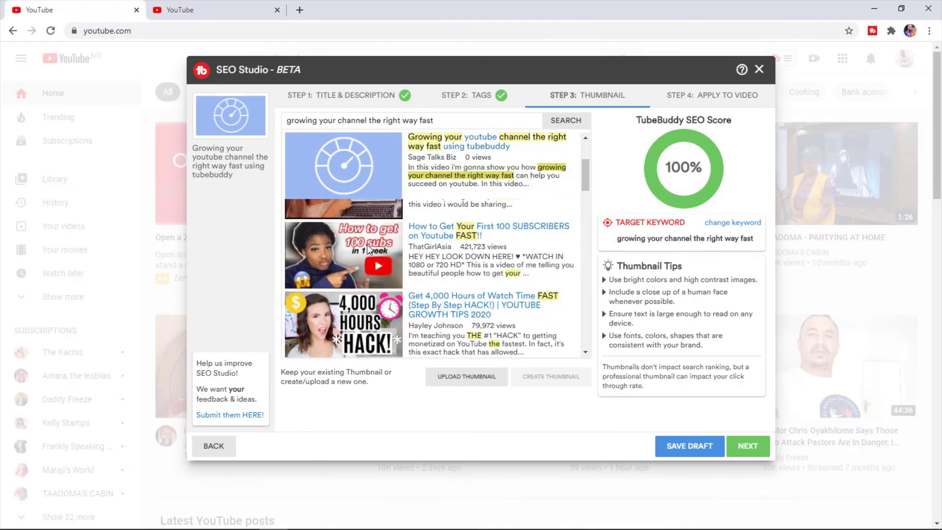
pyautogui.scroll(3, 367, 244)
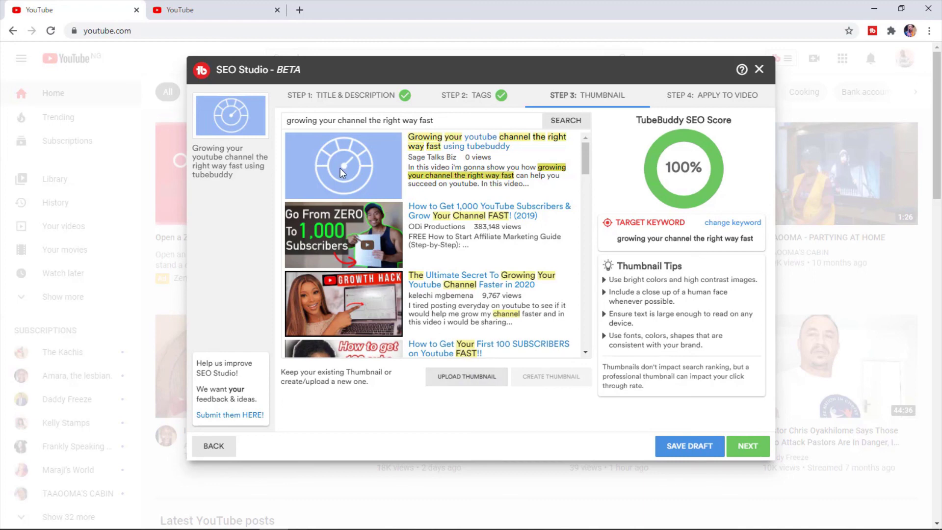
pyautogui.scroll(-4, 368, 250)
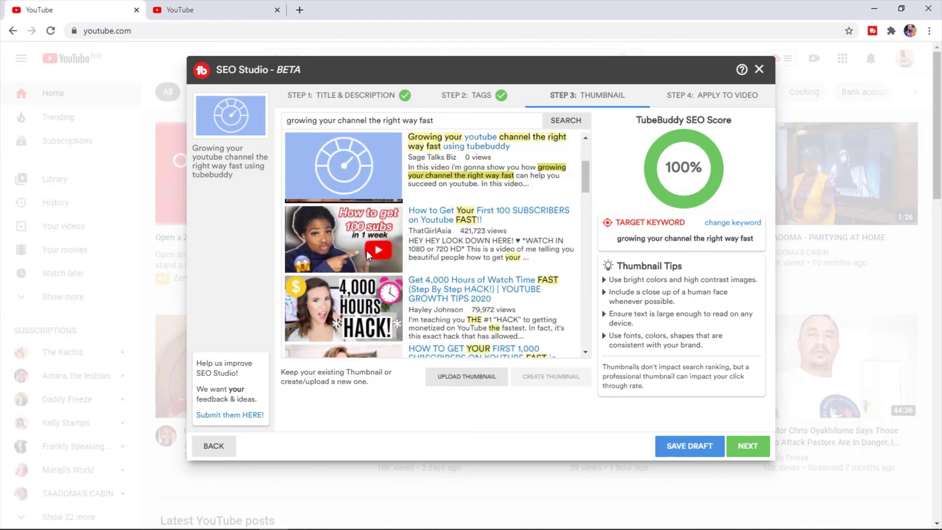
pyautogui.scroll(-3, 378, 305)
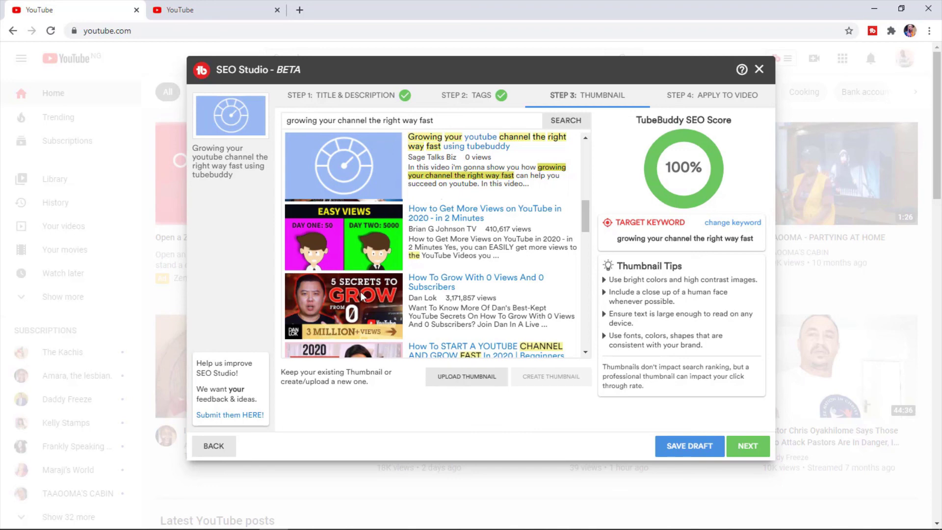
pyautogui.scroll(2, 367, 294)
pyautogui.scroll(2, 366, 293)
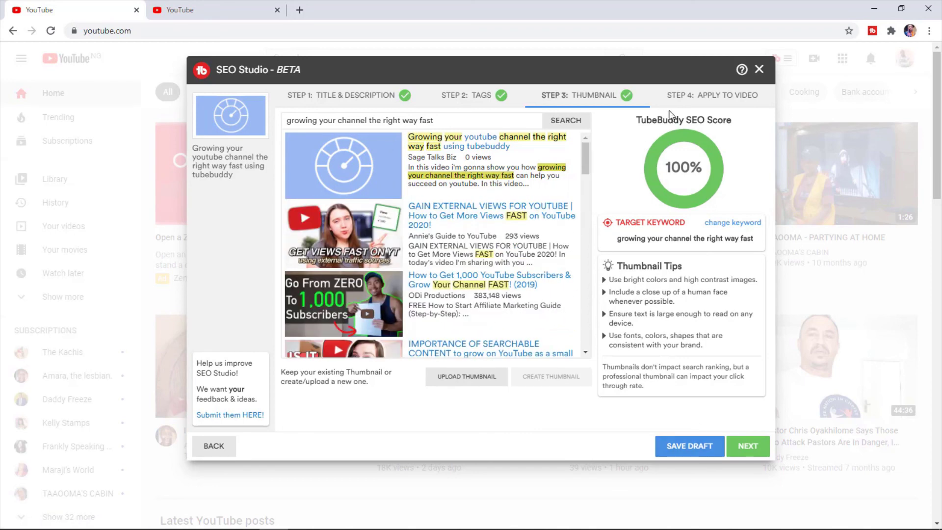
# Proceed to the step for applying the optimization to a video and save the optimization as a draft
pyautogui.click(705, 96)
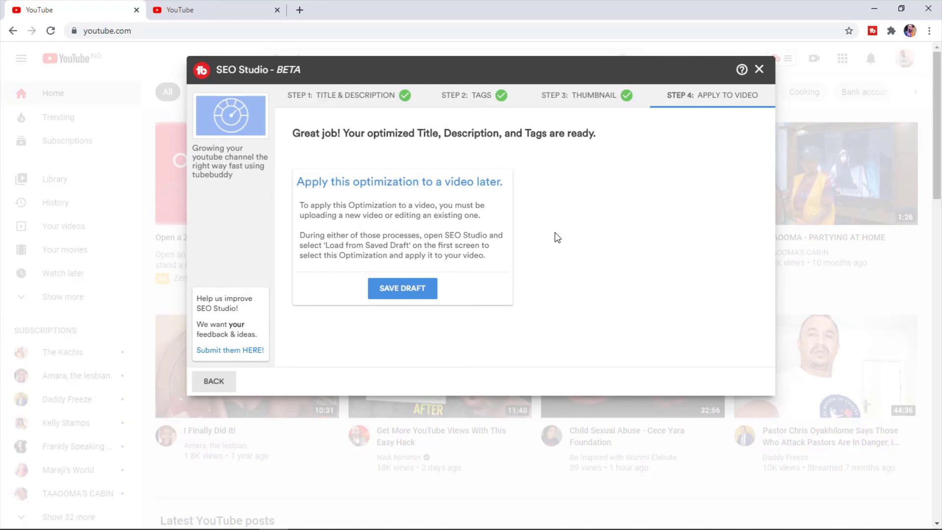
pyautogui.click(410, 292)
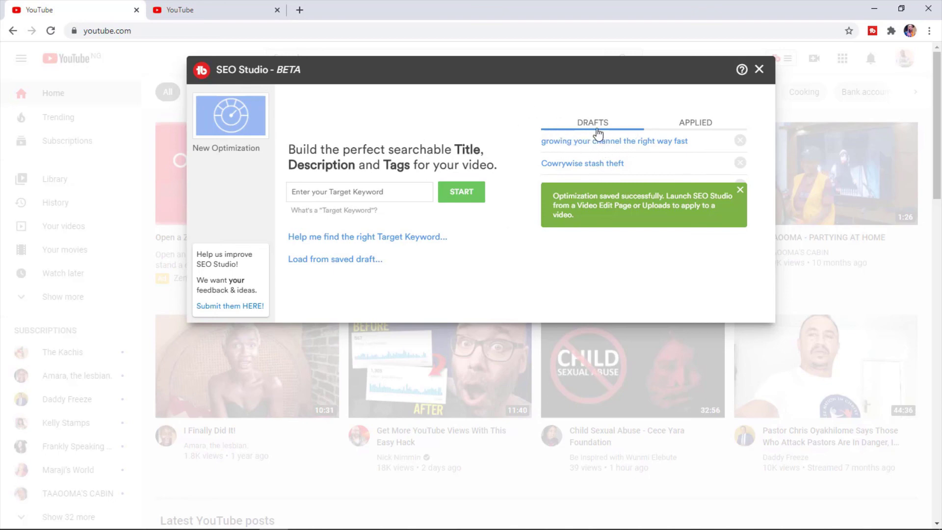
# Look through the previously applied optimizations and return to the list of saved drafts
pyautogui.click(694, 122)
pyautogui.scroll(-10, 638, 178)
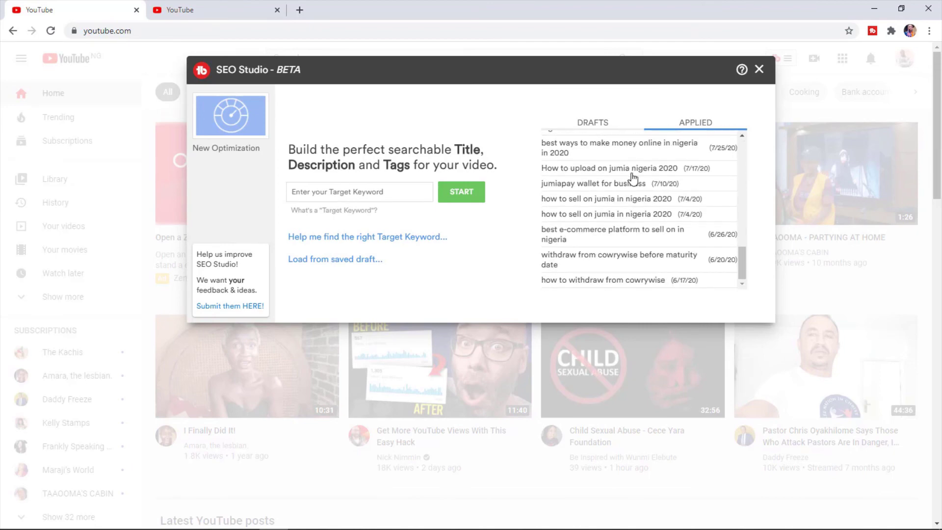
pyautogui.scroll(10, 700, 216)
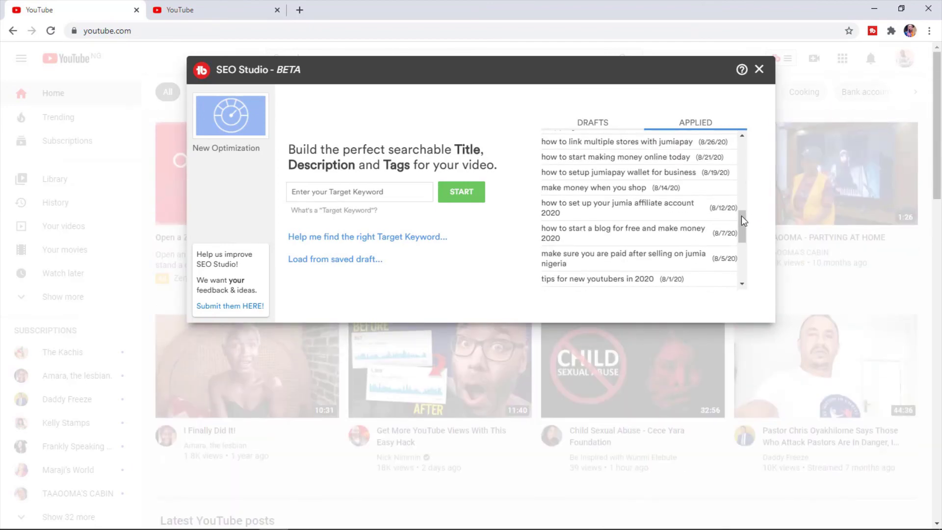
pyautogui.click(604, 124)
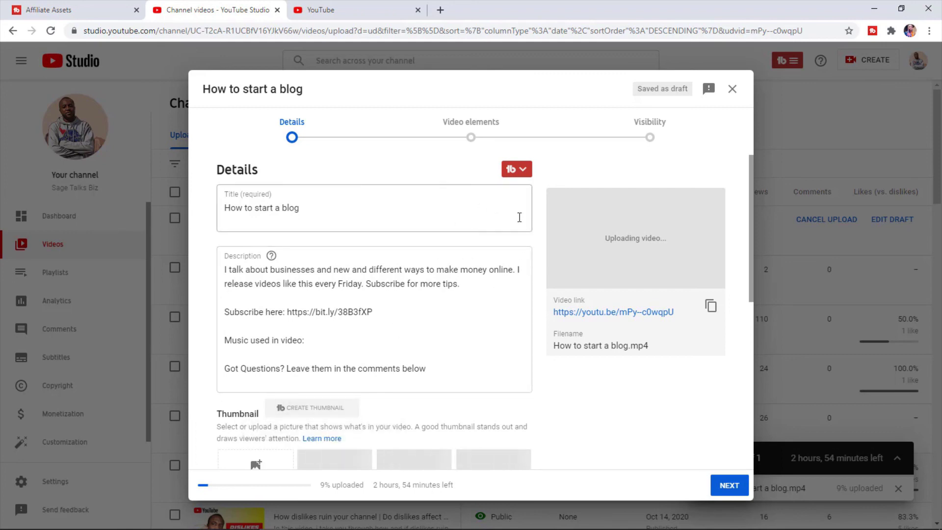
# Apply the existing SEO Studio optimization "Cowrywise stash theft" to the "How to start a blog" upload
pyautogui.click(524, 170)
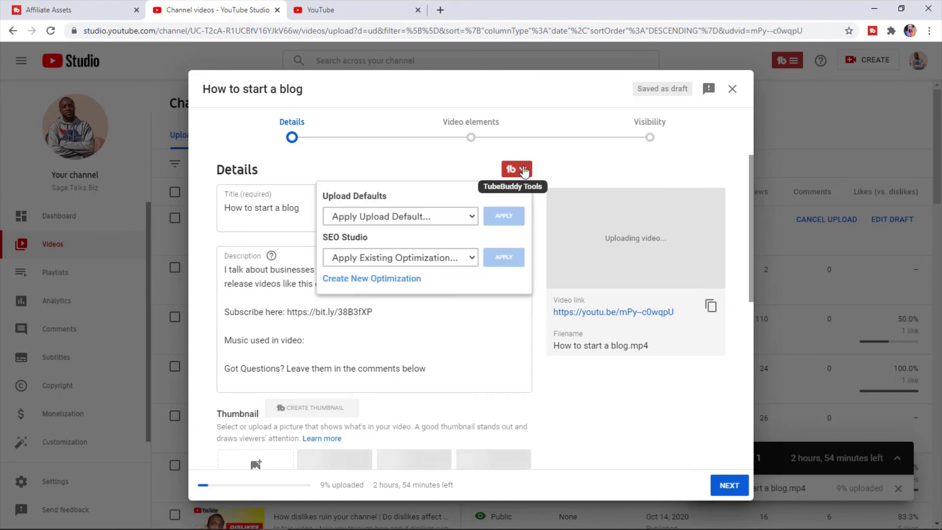
pyautogui.click(428, 259)
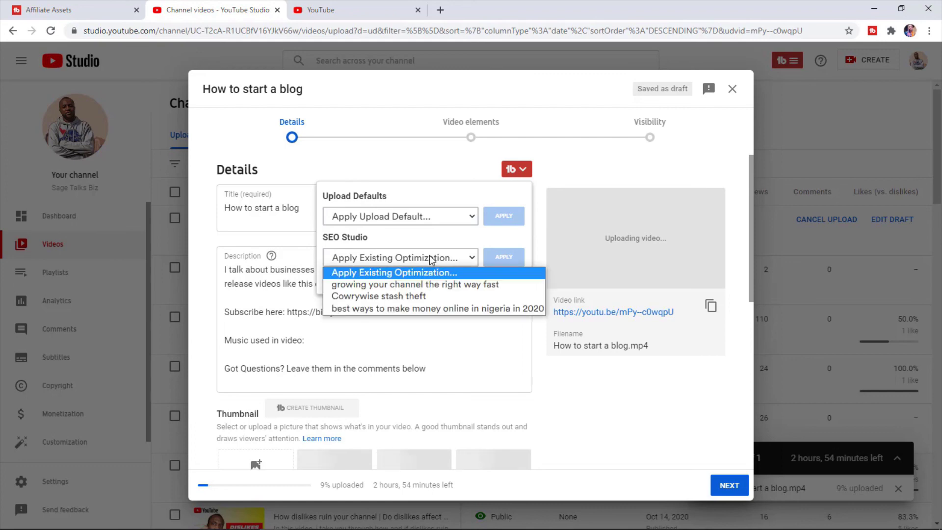
pyautogui.click(339, 241)
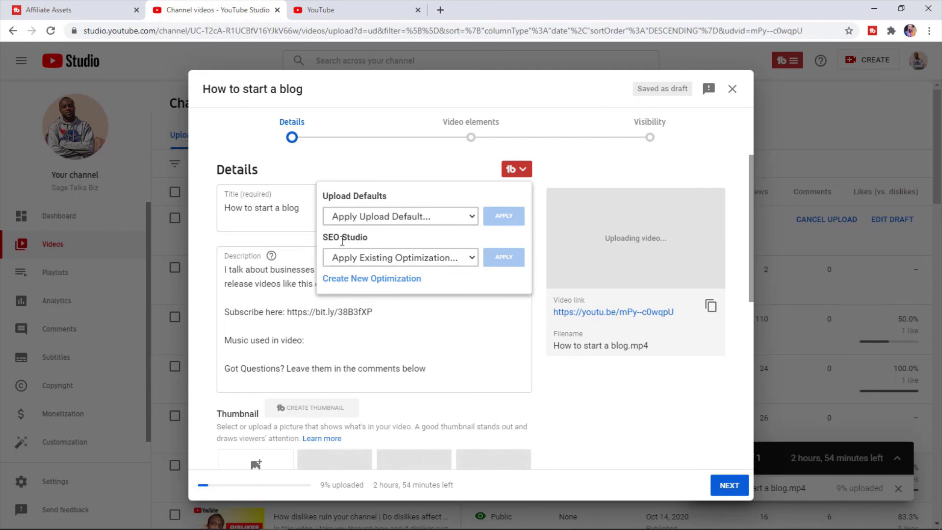
pyautogui.click(365, 257)
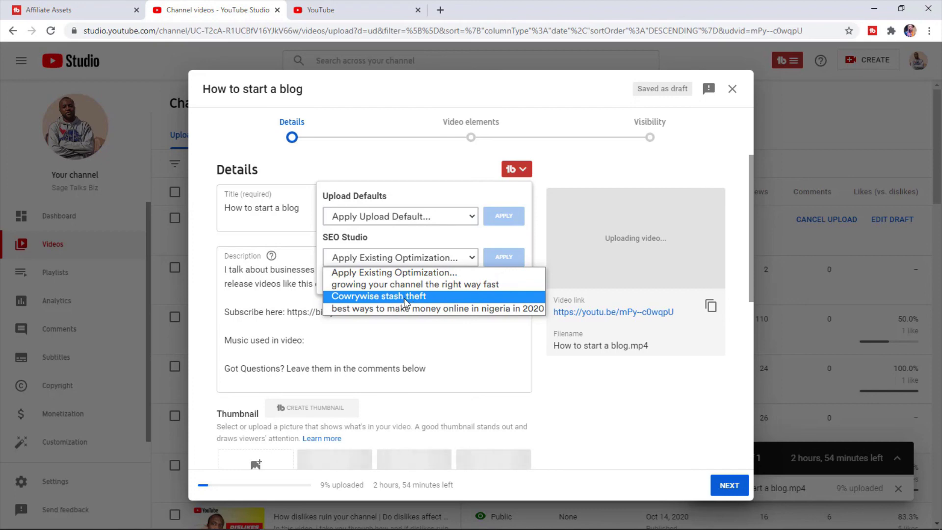
pyautogui.click(406, 296)
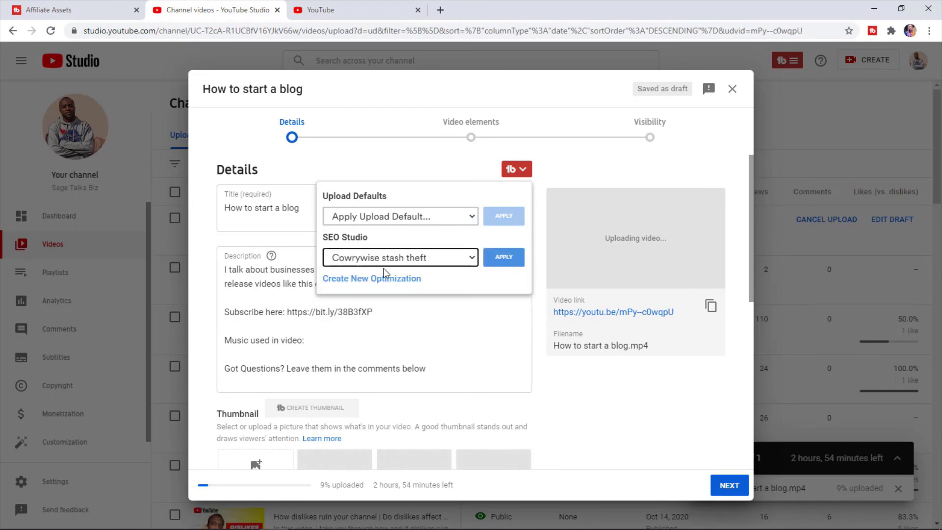
pyautogui.click(499, 261)
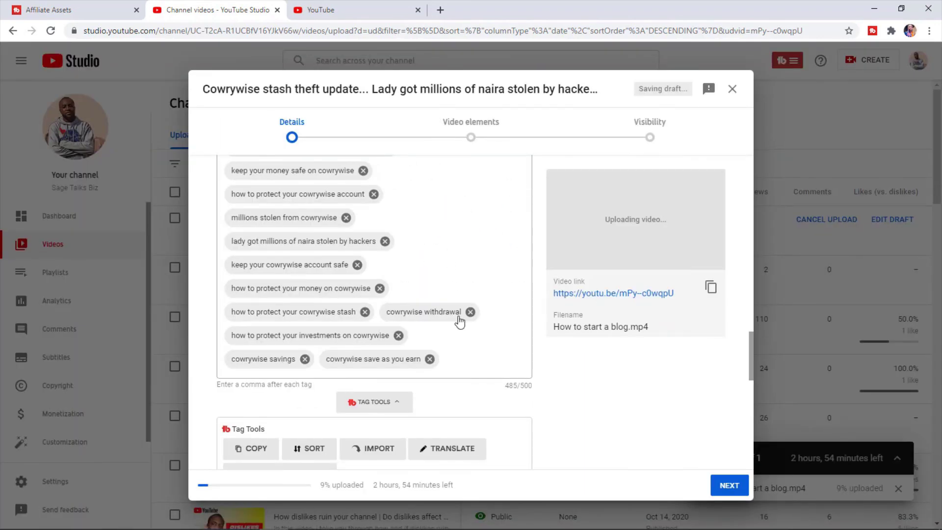
# Review the upload's applied title, description, thumbnail and tags, and look at the Video elements stage before returning to Details
pyautogui.scroll(1, 448, 324)
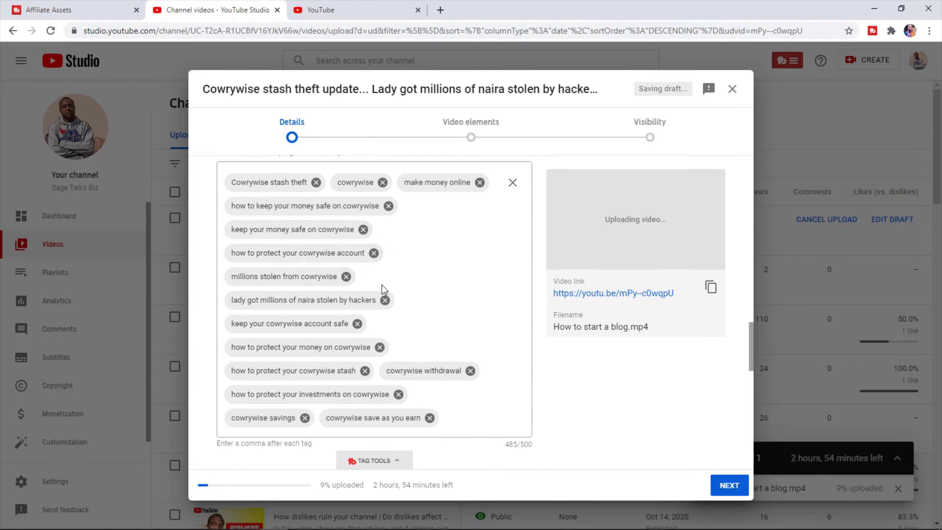
pyautogui.scroll(5, 398, 273)
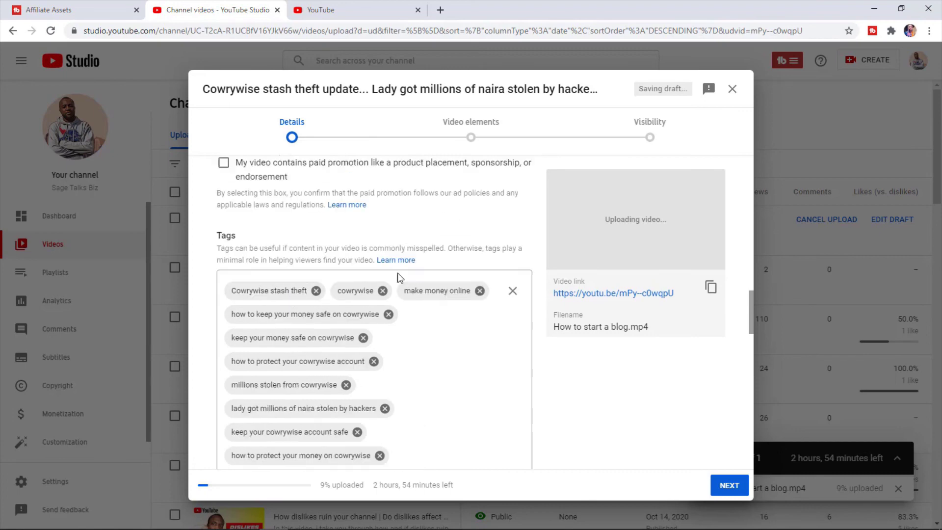
pyautogui.scroll(12, 421, 271)
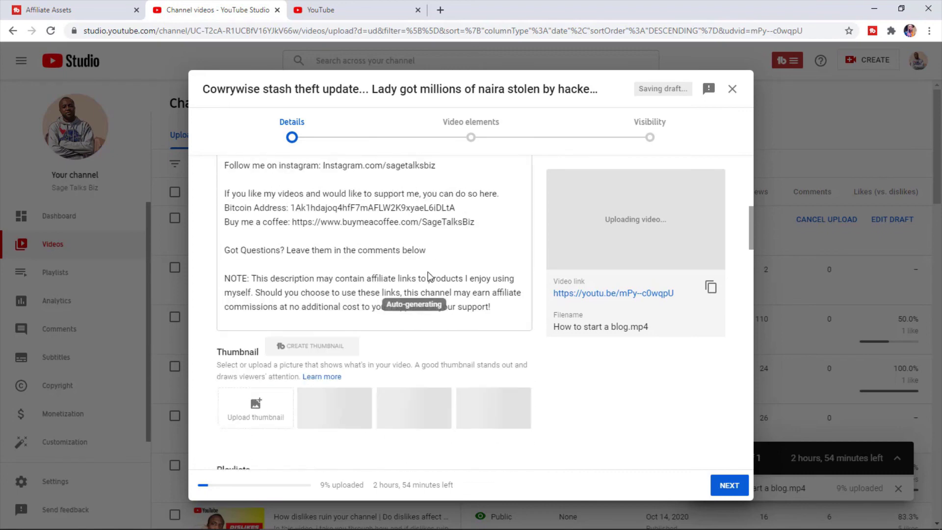
pyautogui.scroll(7, 412, 233)
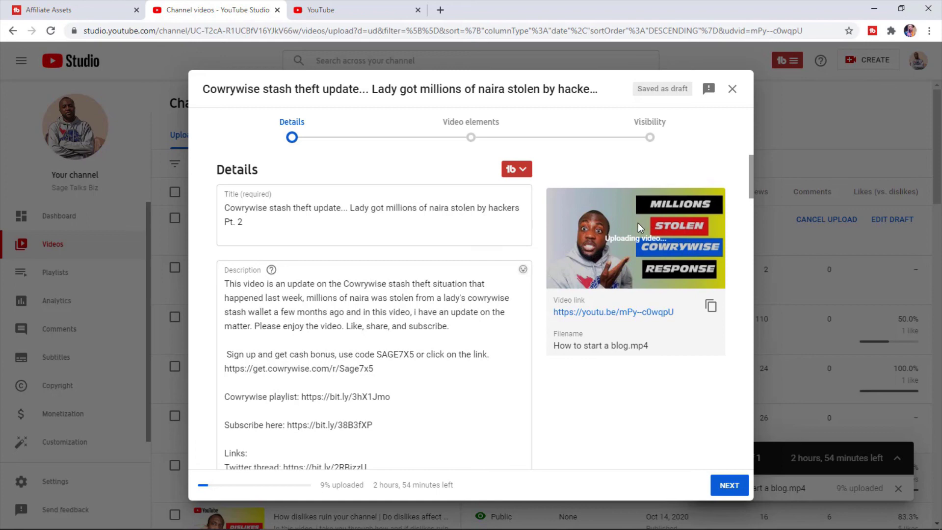
pyautogui.scroll(-15, 433, 274)
pyautogui.scroll(2, 433, 275)
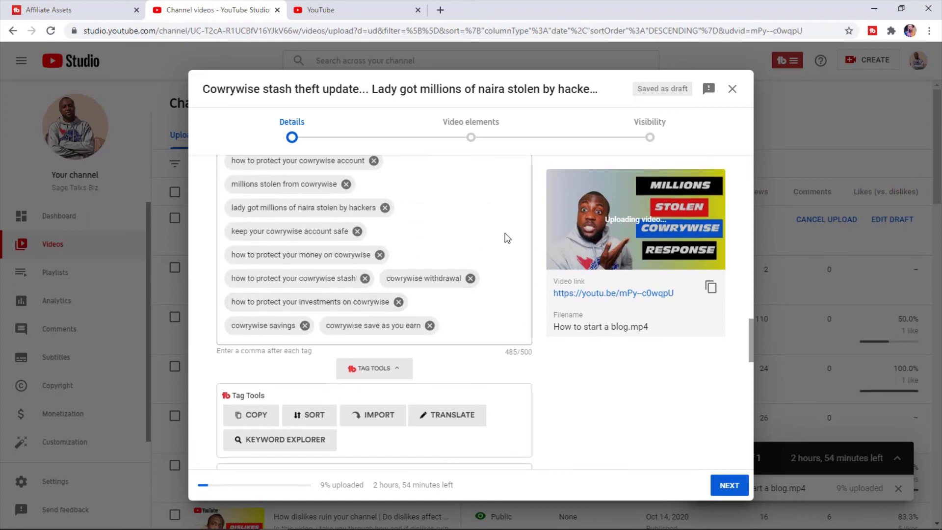
pyautogui.scroll(-3, 502, 240)
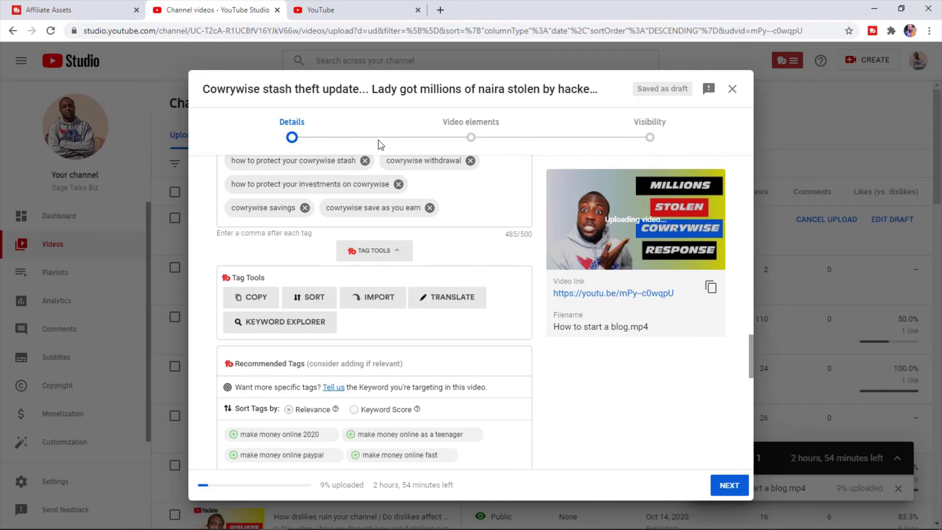
pyautogui.click(488, 138)
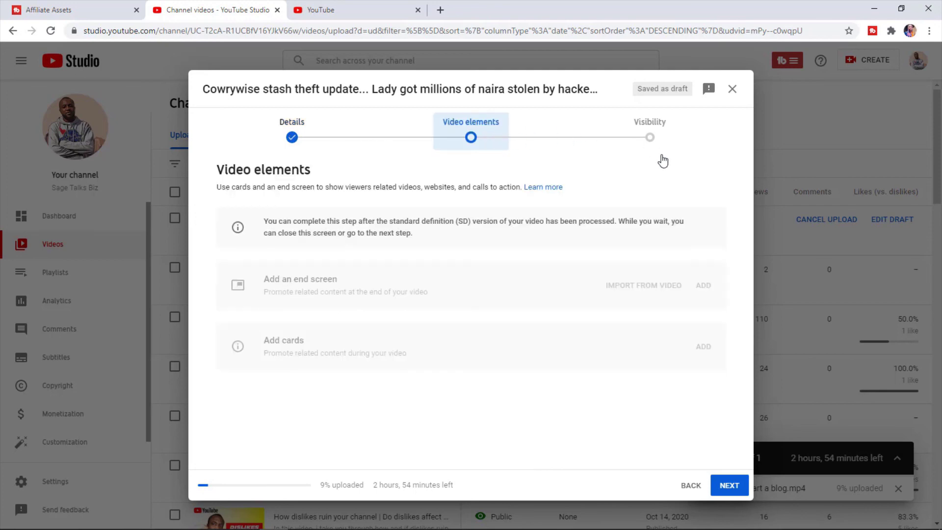
pyautogui.click(317, 143)
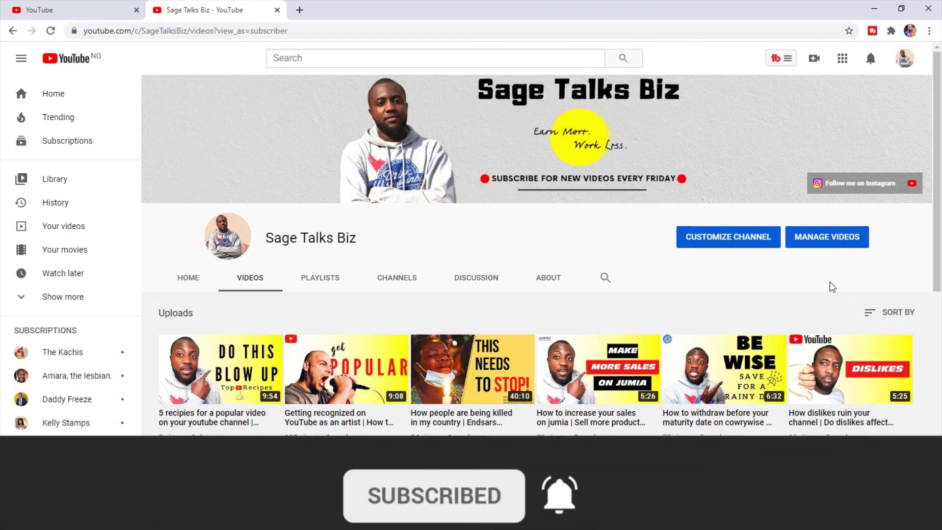
pyautogui.scroll(-1, 834, 287)
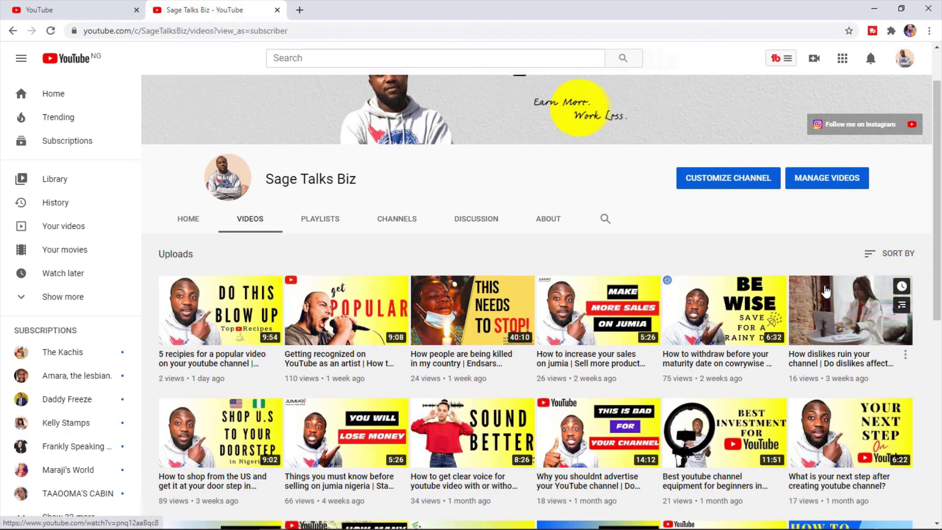